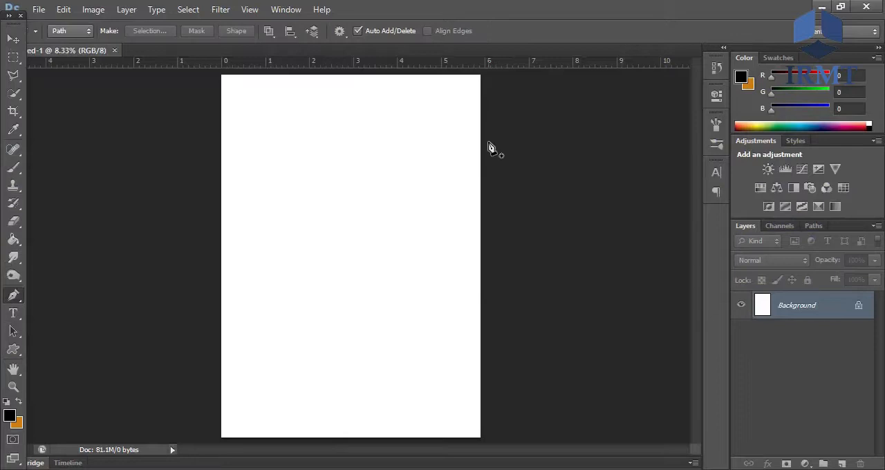
- Sketch a Pen path across the upper part of the page as a downward-bulging curve, ending just outside both side edges
{"action": "left_click", "coordinate": [486, 148]}
{"action": "left_click", "coordinate": [215, 207]}
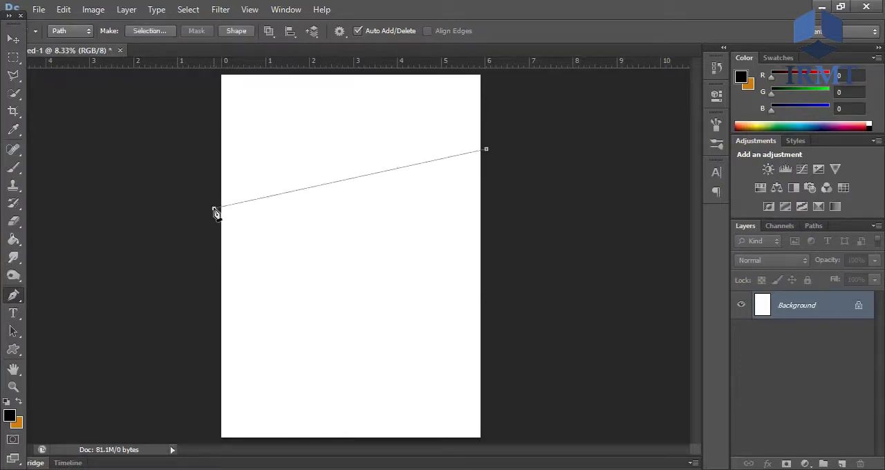
{"action": "left_click_drag", "start_coordinate": [214, 208], "coordinate": [71, 141]}
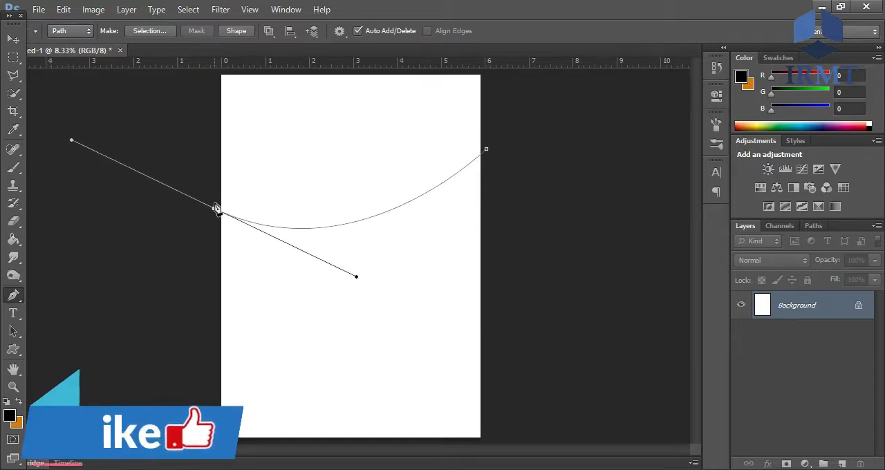
{"action": "left_click", "coordinate": [215, 208], "text": "alt"}
{"action": "left_click_drag", "start_coordinate": [487, 149], "coordinate": [488, 126]}
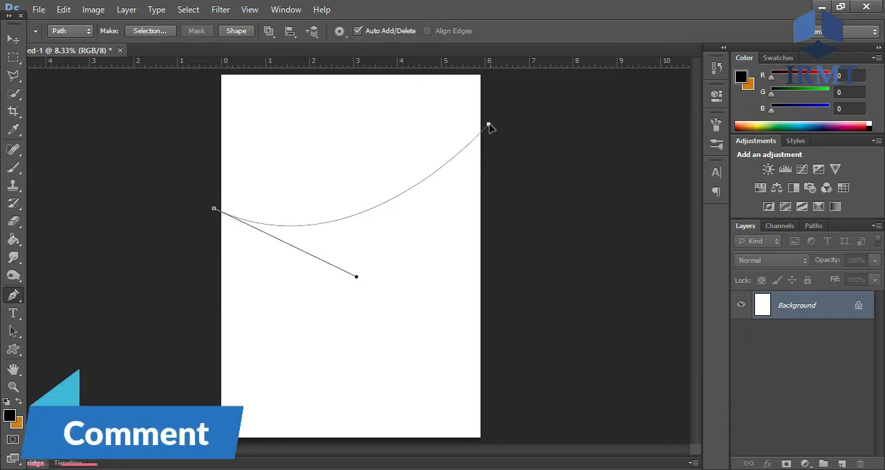
{"action": "left_click_drag", "start_coordinate": [213, 210], "coordinate": [215, 205]}
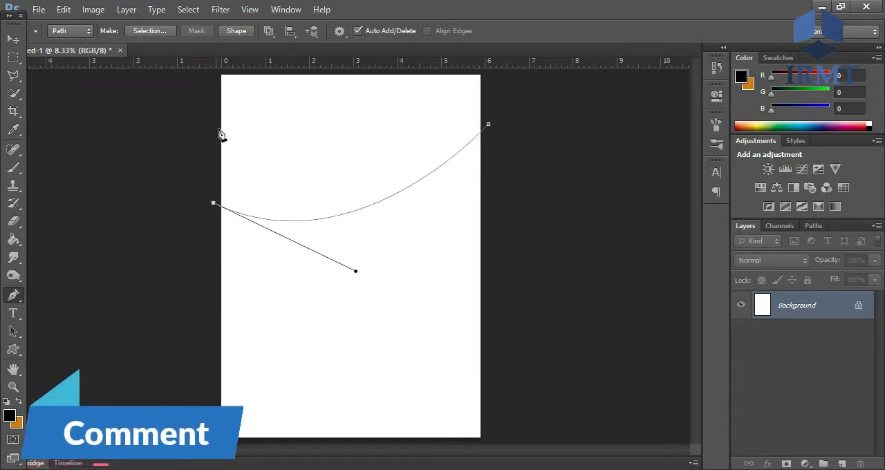
- Close the curved path around the page's two upper corners
{"action": "left_click", "coordinate": [214, 73]}
{"action": "left_click", "coordinate": [489, 74]}
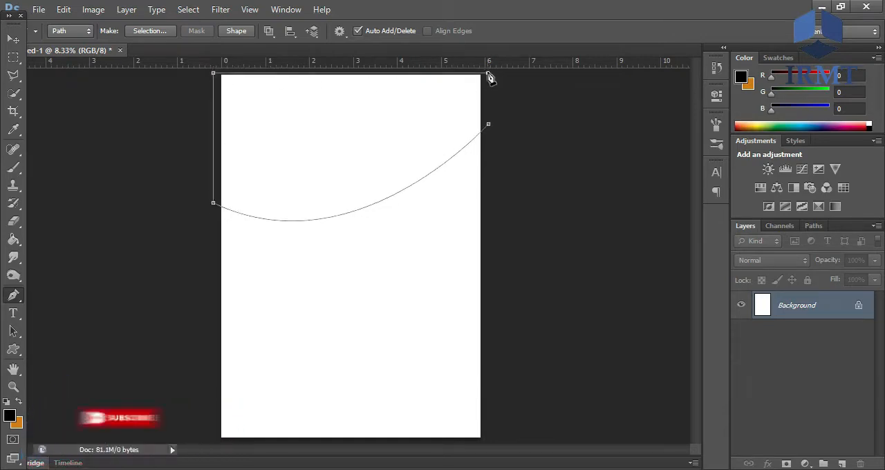
{"action": "left_click", "coordinate": [489, 125]}
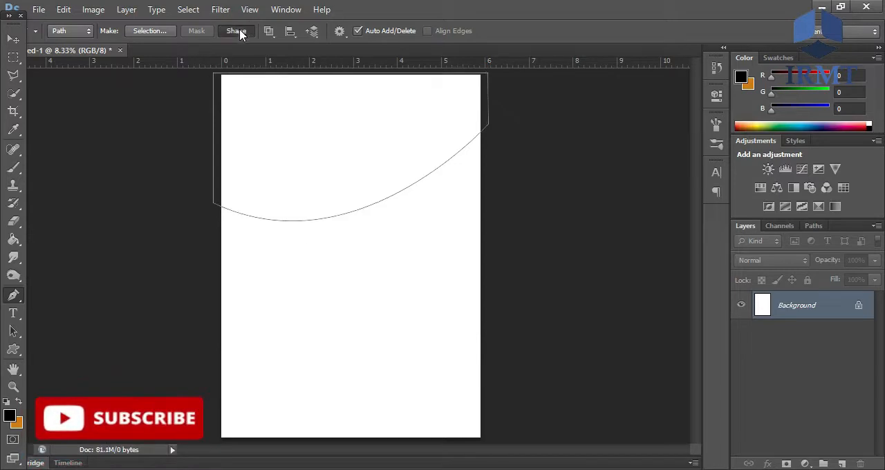
- Convert the closed upper path into a black-filled shape and remove its stroke
{"action": "left_click", "coordinate": [236, 30]}
{"action": "left_click", "coordinate": [13, 349]}
{"action": "left_click", "coordinate": [176, 30]}
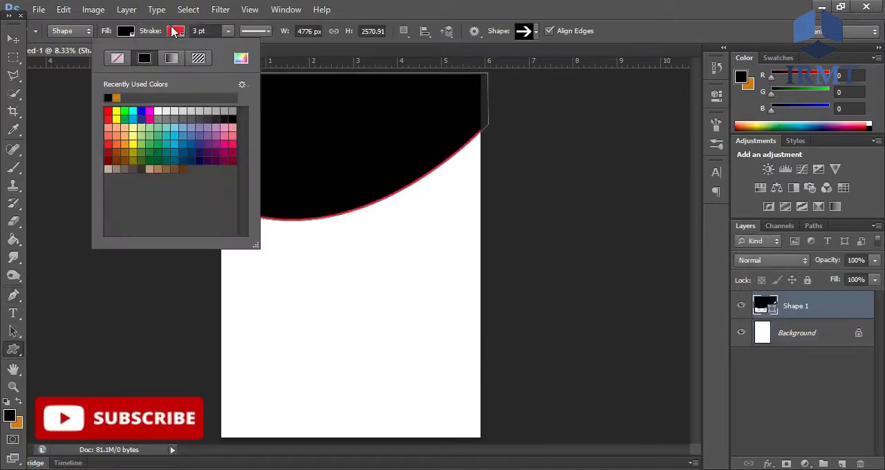
{"action": "left_click", "coordinate": [118, 59]}
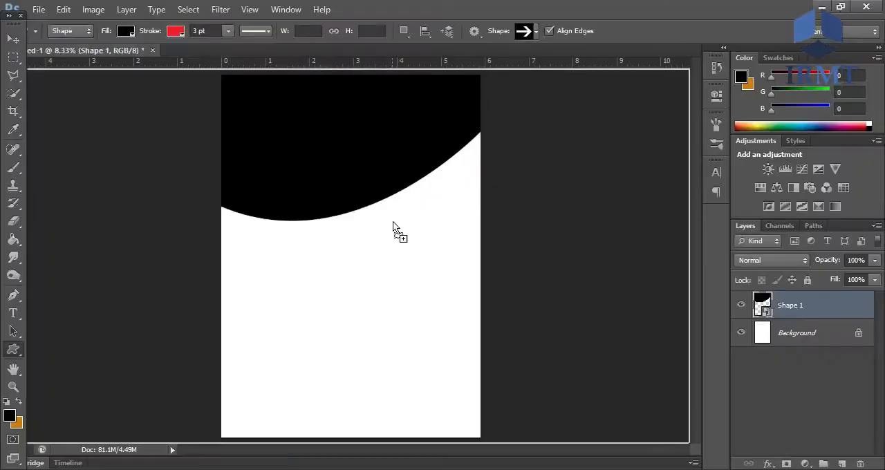
- Place the photo of the burger on dark wood over the upper shape and clip it to that shape
{"action": "left_click_drag", "start_coordinate": [395, 231], "coordinate": [329, 101]}
{"action": "left_click_drag", "start_coordinate": [416, 121], "coordinate": [423, 148]}
{"action": "key", "text": "Return"}
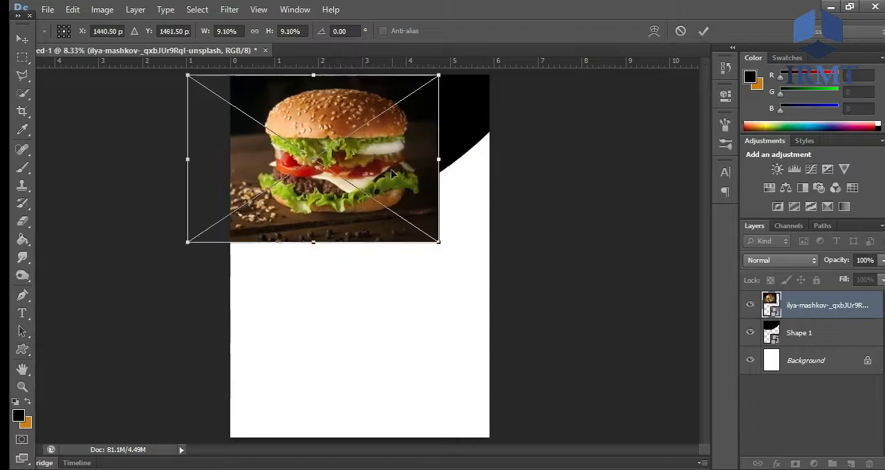
{"action": "left_click_drag", "start_coordinate": [391, 175], "coordinate": [384, 163]}
{"action": "key", "text": "Return"}
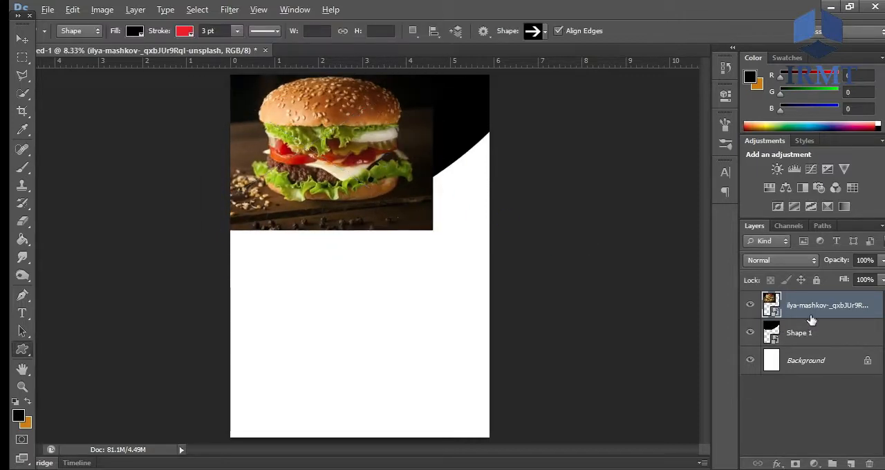
{"action": "right_click", "coordinate": [813, 313]}
{"action": "left_click", "coordinate": [659, 239]}
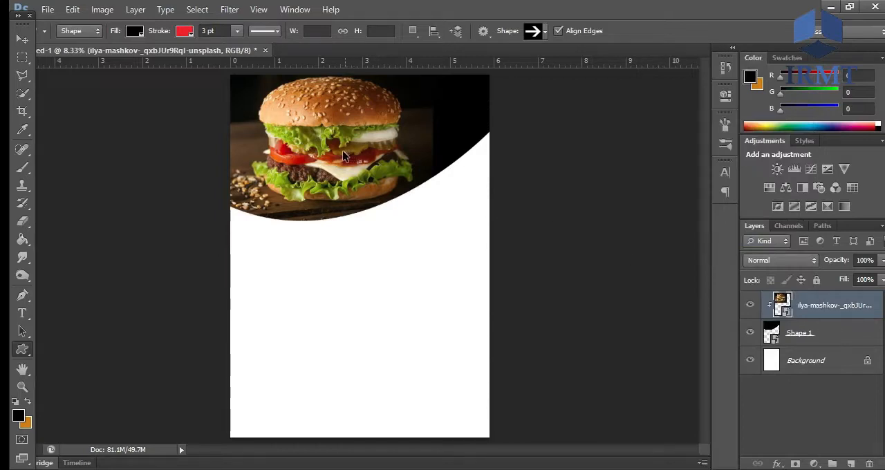
- Draw a closed Pen path around the lower part of the page with a gentle S-shaped wave as its upper edge
{"action": "key", "text": "p"}
{"action": "left_click", "coordinate": [492, 286]}
{"action": "left_click", "coordinate": [224, 338]}
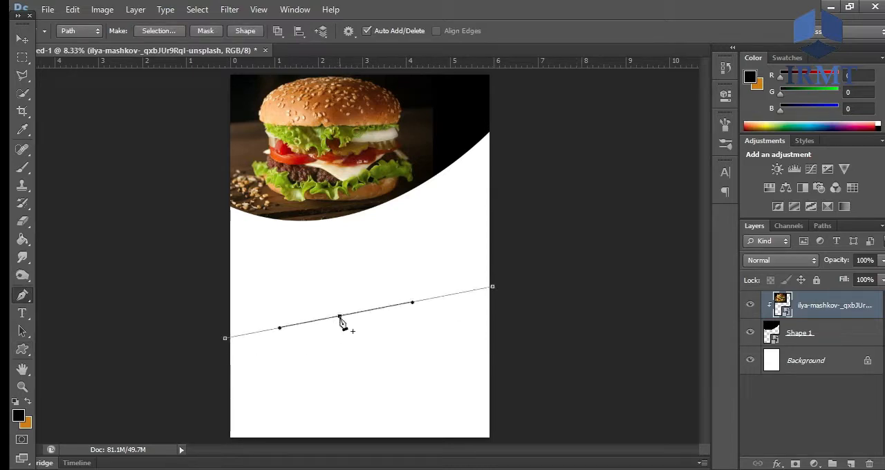
{"action": "left_click_drag", "start_coordinate": [413, 306], "coordinate": [415, 283]}
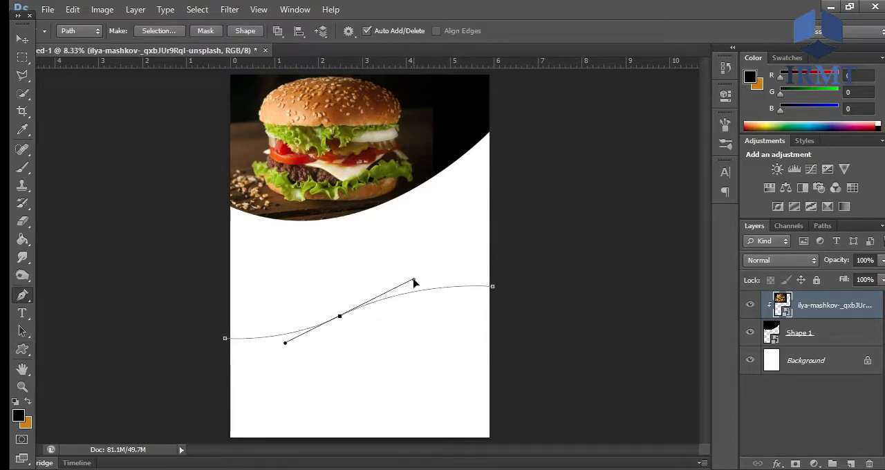
{"action": "left_click", "coordinate": [340, 317], "text": "alt"}
{"action": "key", "text": "ctrl+z"}
{"action": "left_click", "coordinate": [224, 441]}
{"action": "left_click", "coordinate": [497, 442]}
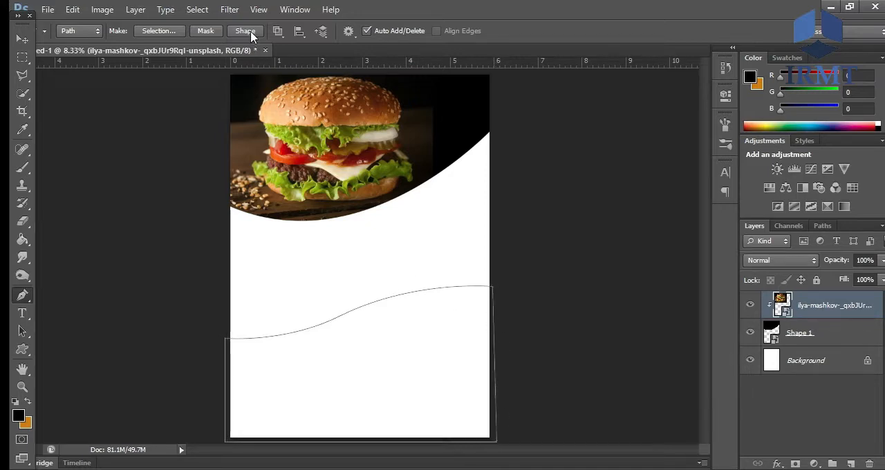
- Turn the lower wave path into a black-filled shape and remove its stroke
{"action": "left_click", "coordinate": [246, 31]}
{"action": "left_click", "coordinate": [23, 349]}
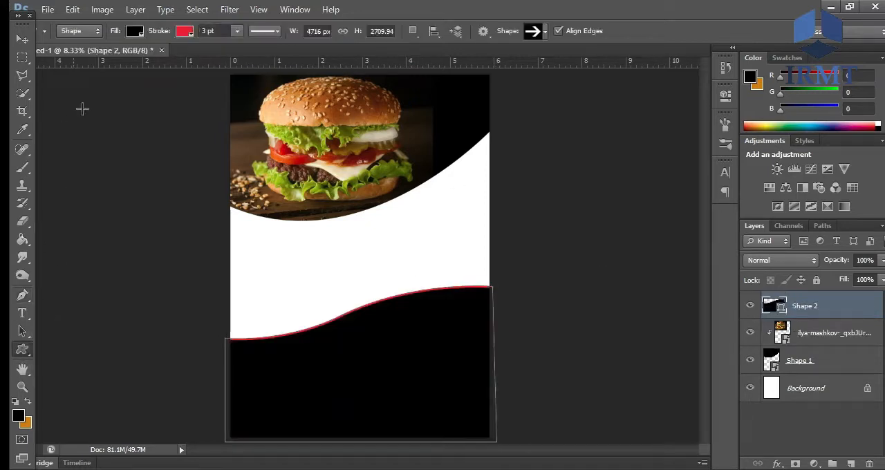
{"action": "left_click", "coordinate": [184, 31]}
{"action": "left_click", "coordinate": [126, 58]}
{"action": "left_click", "coordinate": [396, 5]}
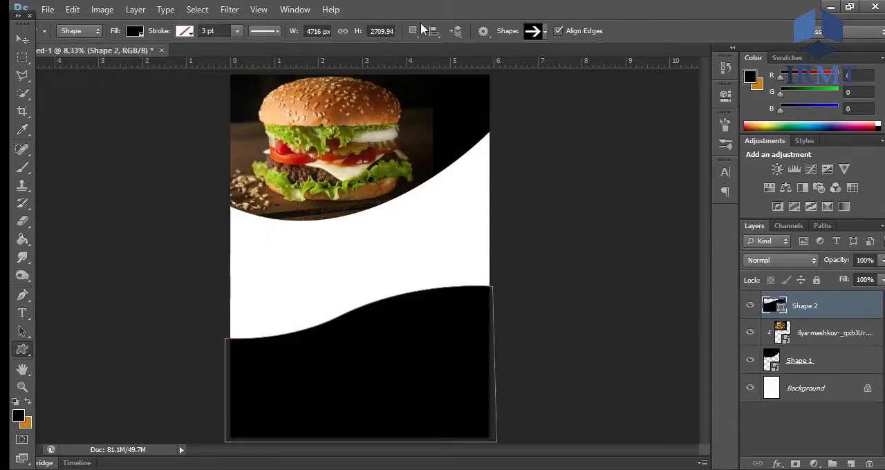
- Recolour the lower wave shape brown, 8f4a06
{"action": "right_click", "coordinate": [841, 310]}
{"action": "key", "text": "Escape"}
{"action": "double_click", "coordinate": [775, 308]}
{"action": "left_click", "coordinate": [712, 426]}
{"action": "mouse_move", "coordinate": [713, 399]}
{"action": "left_mouse_down"}
{"action": "mouse_move", "coordinate": [713, 334]}
{"action": "mouse_move", "coordinate": [716, 357]}
{"action": "left_mouse_up"}
{"action": "left_click_drag", "start_coordinate": [742, 420], "coordinate": [744, 441]}
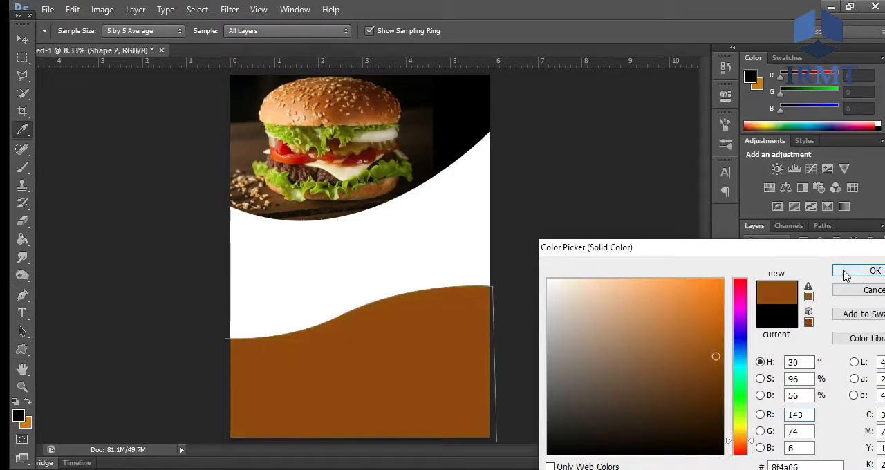
{"action": "left_click", "coordinate": [845, 271]}
- Duplicate the brown wave shape and recolour the copy teal
{"action": "left_click_drag", "start_coordinate": [830, 306], "coordinate": [851, 463]}
{"action": "double_click", "coordinate": [776, 307]}
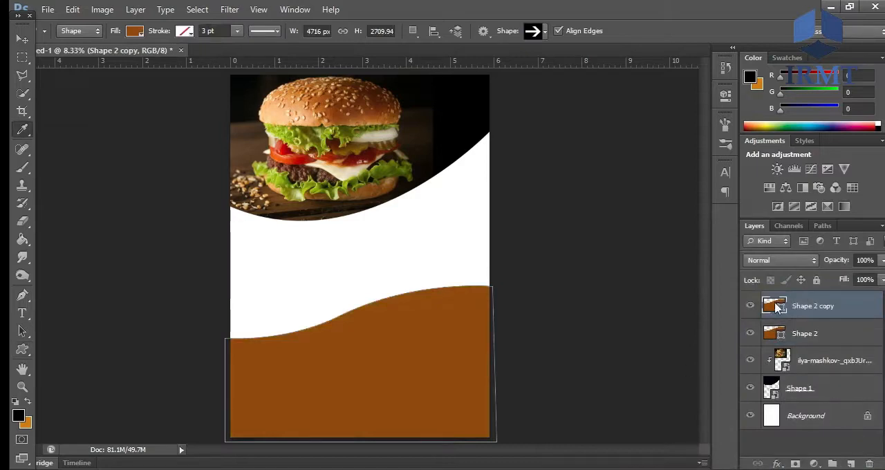
{"action": "left_click_drag", "start_coordinate": [745, 441], "coordinate": [742, 375]}
{"action": "left_click", "coordinate": [719, 339]}
{"action": "mouse_move", "coordinate": [718, 339]}
{"action": "left_mouse_down"}
{"action": "mouse_move", "coordinate": [722, 361]}
{"action": "mouse_move", "coordinate": [747, 365]}
{"action": "left_mouse_up"}
{"action": "left_click", "coordinate": [832, 272]}
- Send the teal copy behind the brown wave, then raise and slightly rotate it so a band shows above the brown edge
{"action": "left_click_drag", "start_coordinate": [835, 313], "coordinate": [757, 356]}
{"action": "key", "text": "v"}
{"action": "left_click_drag", "start_coordinate": [367, 395], "coordinate": [359, 377]}
{"action": "key", "text": "ctrl+t"}
{"action": "left_click_drag", "start_coordinate": [527, 354], "coordinate": [525, 340]}
{"action": "left_click_drag", "start_coordinate": [491, 262], "coordinate": [492, 260]}
{"action": "key", "text": "Return"}
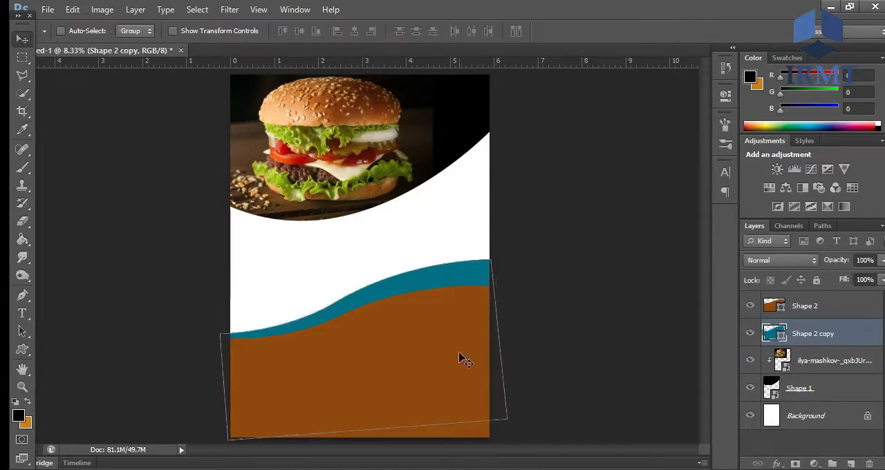
{"action": "left_click_drag", "start_coordinate": [447, 319], "coordinate": [449, 310]}
- Duplicate the brown wave shape again and recolour this copy dark crimson
{"action": "left_click", "coordinate": [810, 310]}
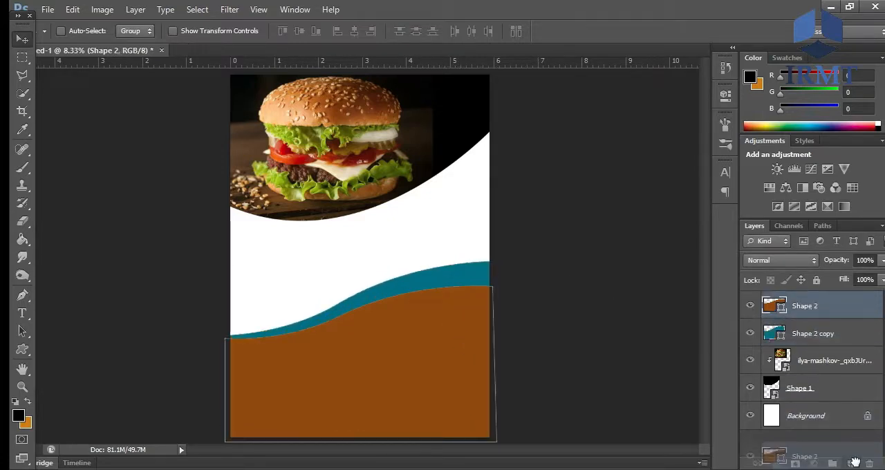
{"action": "key", "text": "ctrl+j"}
{"action": "double_click", "coordinate": [776, 309]}
{"action": "mouse_move", "coordinate": [745, 405]}
{"action": "left_mouse_down"}
{"action": "mouse_move", "coordinate": [746, 291]}
{"action": "mouse_move", "coordinate": [746, 308]}
{"action": "mouse_move", "coordinate": [727, 306]}
{"action": "mouse_move", "coordinate": [724, 347]}
{"action": "left_mouse_up"}
{"action": "left_click", "coordinate": [845, 279]}
- Stack the crimson copy beneath the teal one and move it up so a thin band shows above the teal
{"action": "key", "text": "v"}
{"action": "left_click_drag", "start_coordinate": [816, 306], "coordinate": [820, 373]}
{"action": "left_click_drag", "start_coordinate": [435, 369], "coordinate": [435, 339]}
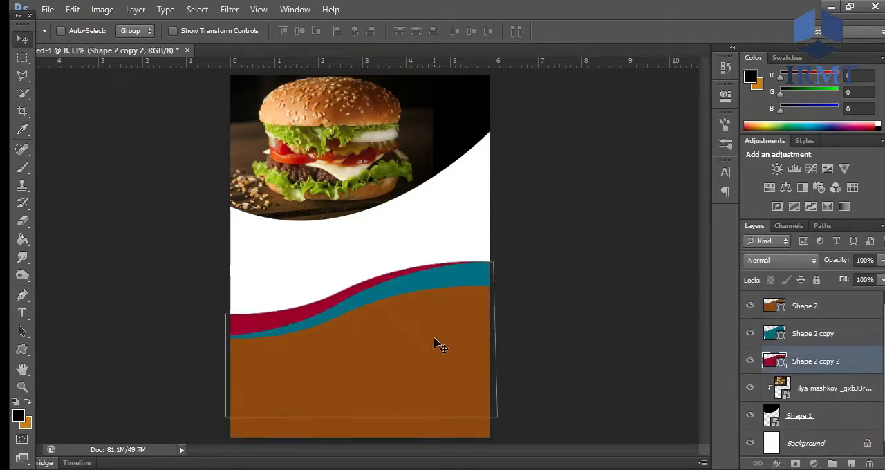
- Try to convert the brown, teal and crimson wave layers to smart objects
{"action": "left_click", "coordinate": [810, 308]}
{"action": "right_click", "coordinate": [813, 308]}
{"action": "left_click", "coordinate": [692, 127]}
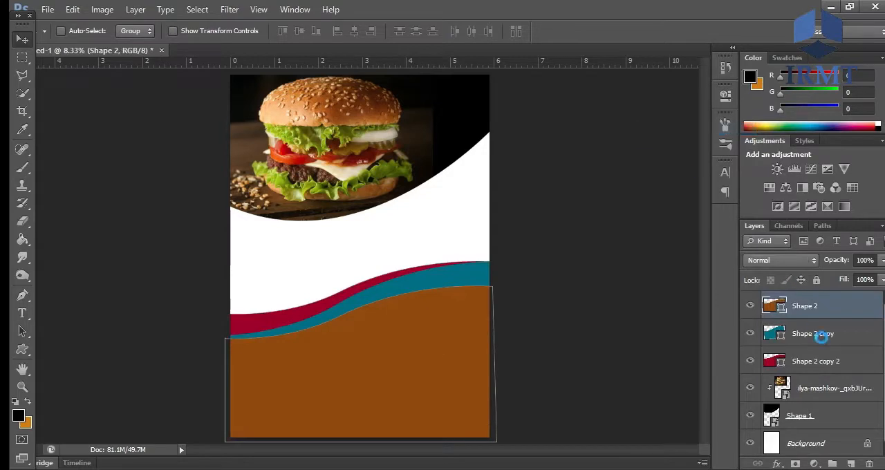
{"action": "right_click", "coordinate": [822, 335]}
{"action": "left_click", "coordinate": [724, 129]}
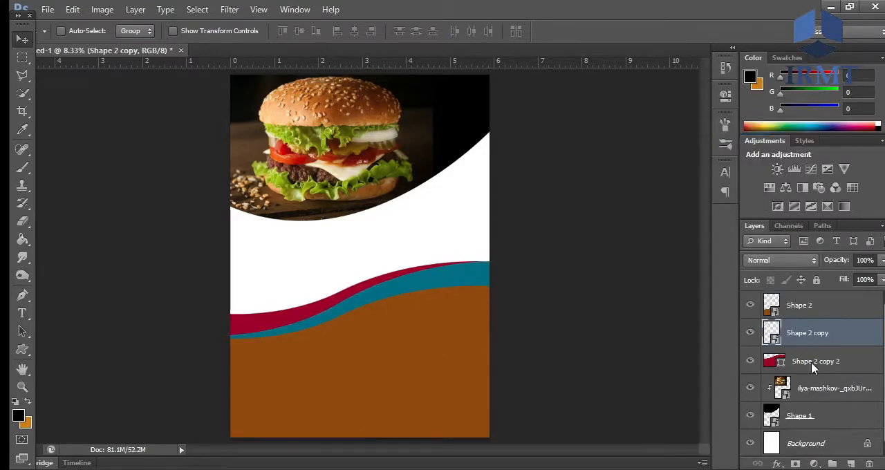
{"action": "right_click", "coordinate": [811, 362]}
{"action": "left_click", "coordinate": [716, 128]}
- Recolour the teal wave shape black
{"action": "double_click", "coordinate": [774, 306]}
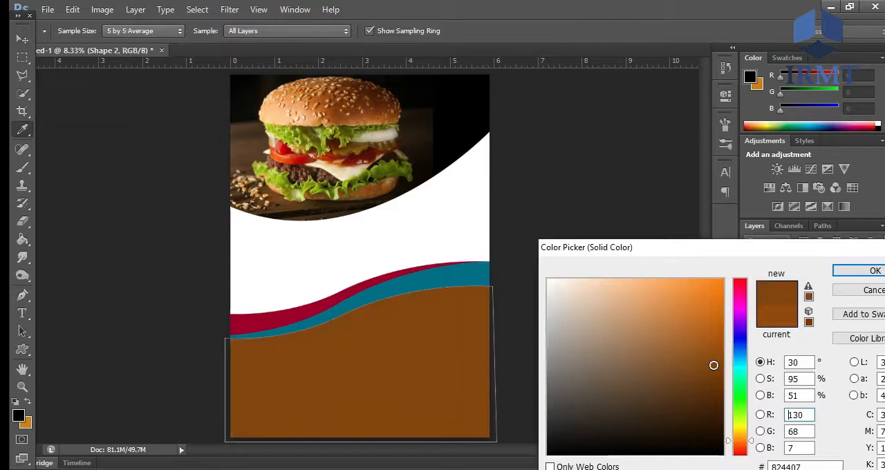
{"action": "key", "text": "Return"}
{"action": "left_click", "coordinate": [780, 335]}
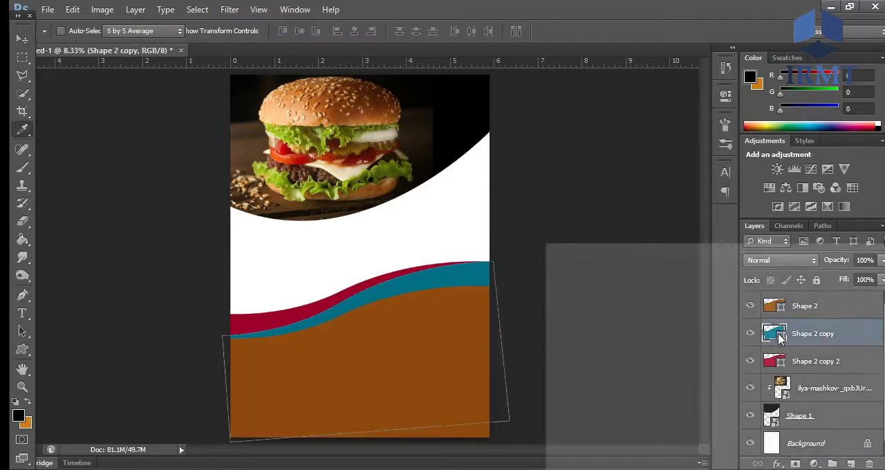
{"action": "left_click", "coordinate": [725, 456]}
{"action": "left_click", "coordinate": [845, 273]}
- Recolour the crimson wave shape bright red, eb0303
{"action": "double_click", "coordinate": [780, 360]}
{"action": "left_click", "coordinate": [713, 295]}
{"action": "mouse_move", "coordinate": [715, 293]}
{"action": "left_mouse_down"}
{"action": "mouse_move", "coordinate": [732, 279]}
{"action": "mouse_move", "coordinate": [741, 289]}
{"action": "left_mouse_up"}
{"action": "mouse_move", "coordinate": [703, 314]}
{"action": "left_mouse_down"}
{"action": "mouse_move", "coordinate": [712, 395]}
{"action": "mouse_move", "coordinate": [711, 331]}
{"action": "left_mouse_up"}
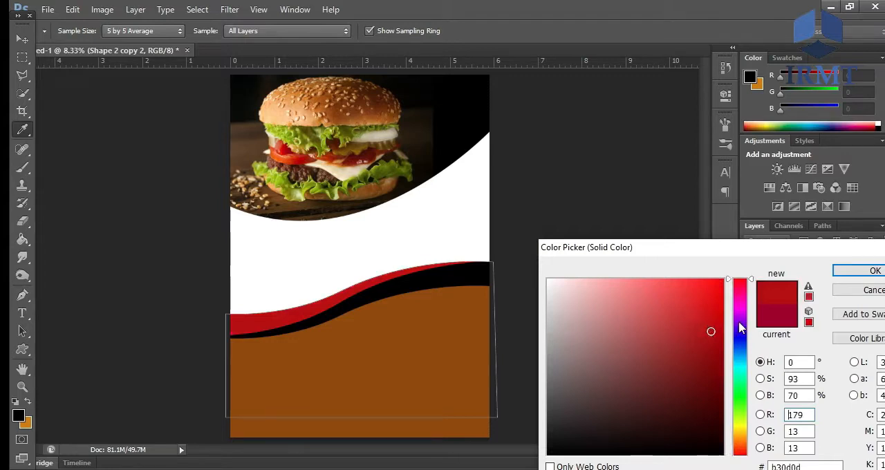
{"action": "left_click", "coordinate": [744, 429]}
{"action": "mouse_move", "coordinate": [743, 429]}
{"action": "left_mouse_down"}
{"action": "mouse_move", "coordinate": [745, 413]}
{"action": "mouse_move", "coordinate": [744, 426]}
{"action": "left_mouse_up"}
{"action": "left_click", "coordinate": [721, 293]}
{"action": "left_click", "coordinate": [738, 280]}
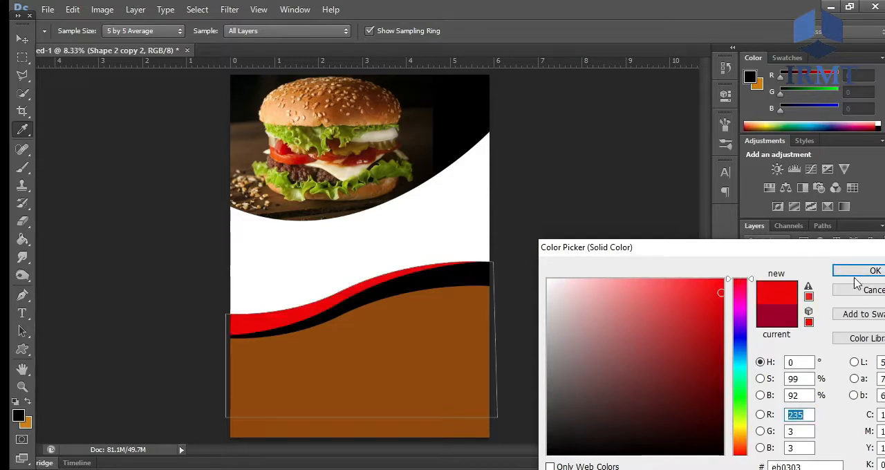
{"action": "left_click", "coordinate": [856, 273]}
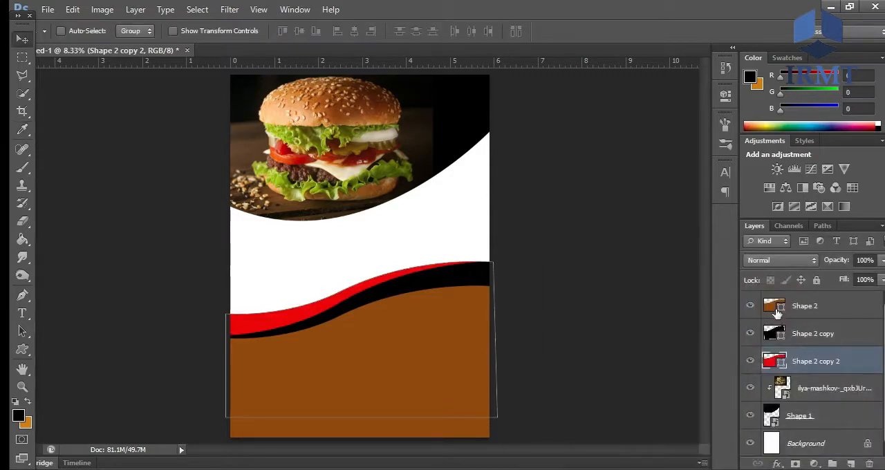
- Convert the brown, black and red wave layers to smart objects one by one
{"action": "left_click", "coordinate": [777, 313]}
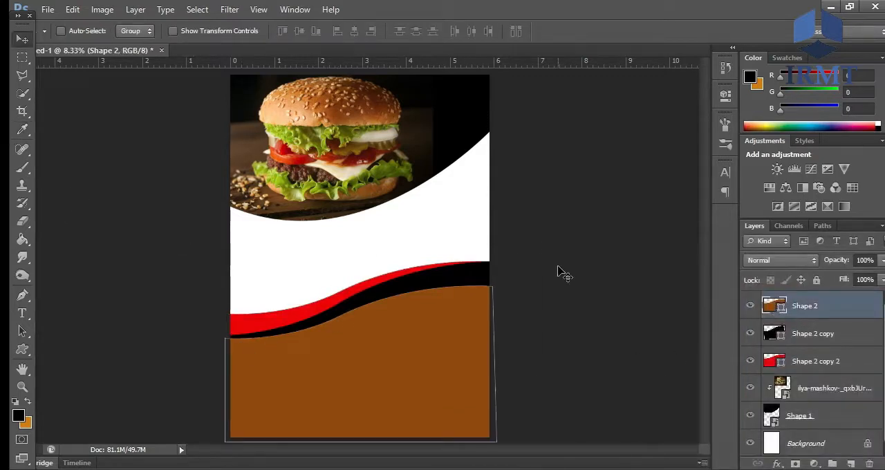
{"action": "right_click", "coordinate": [795, 306]}
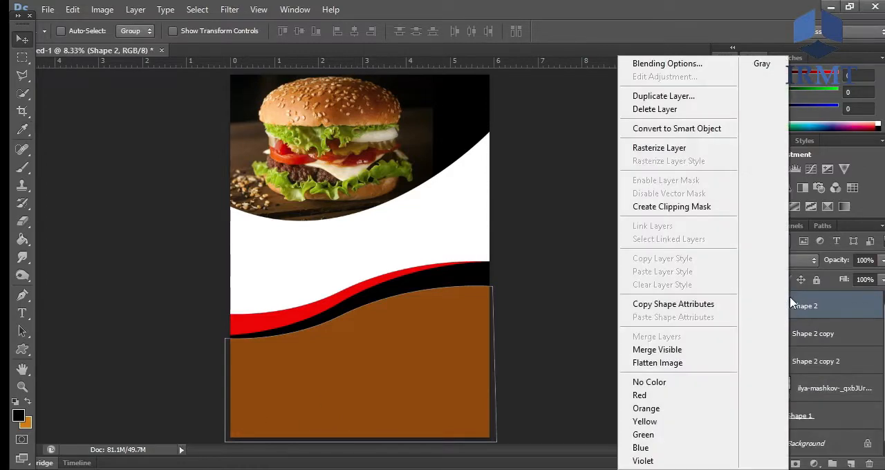
{"action": "left_click", "coordinate": [678, 130]}
{"action": "right_click", "coordinate": [804, 332]}
{"action": "left_click", "coordinate": [678, 130]}
{"action": "right_click", "coordinate": [802, 367]}
{"action": "left_click", "coordinate": [679, 130]}
- Choose the Ellipse tool for drawing over the lower brown area
{"action": "key", "text": "ctrl+plus"}
{"action": "key", "text": "ctrl+plus"}
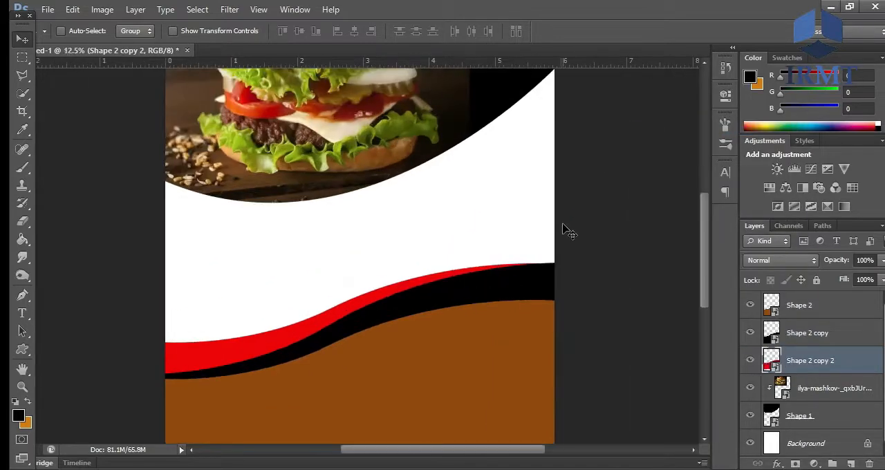
{"action": "key", "text": "h"}
{"action": "left_click_drag", "start_coordinate": [547, 231], "coordinate": [419, 338]}
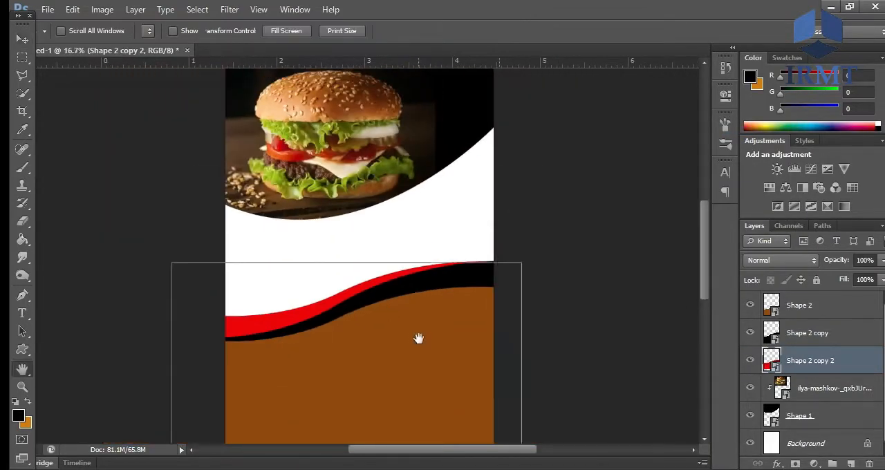
{"action": "left_click", "coordinate": [25, 332]}
{"action": "right_click", "coordinate": [23, 349]}
{"action": "left_click", "coordinate": [66, 377]}
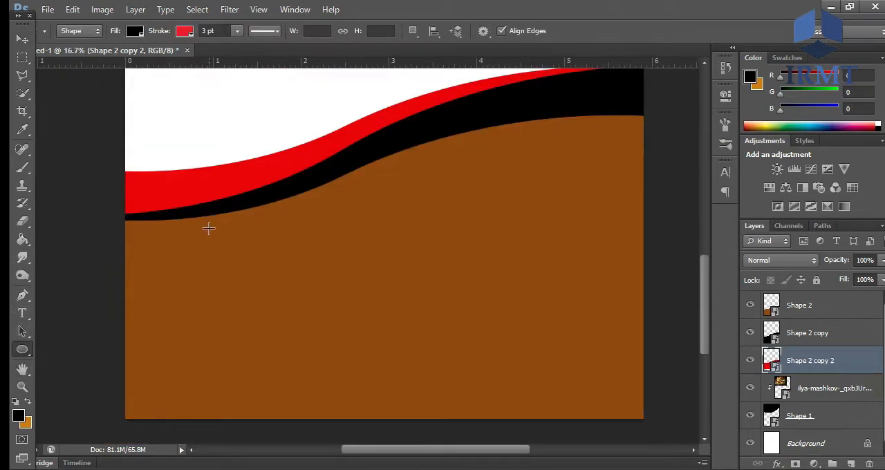
{"action": "key", "text": "alt+Tab"}
{"action": "left_click_drag", "start_coordinate": [166, 208], "coordinate": [329, 320]}
{"action": "left_click", "coordinate": [680, 31]}
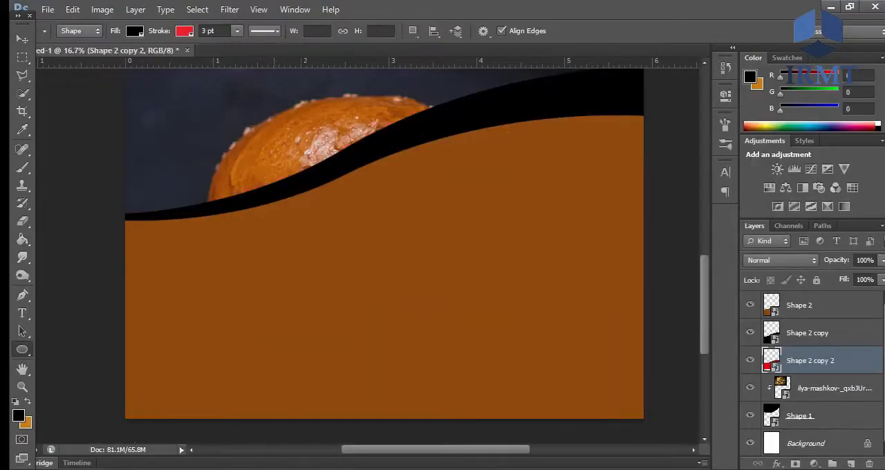
- Place the sesame-bun burger photo with the salad bowl from the Foods folder, clipped to the brown wave layer
{"action": "key", "text": "alt+Tab"}
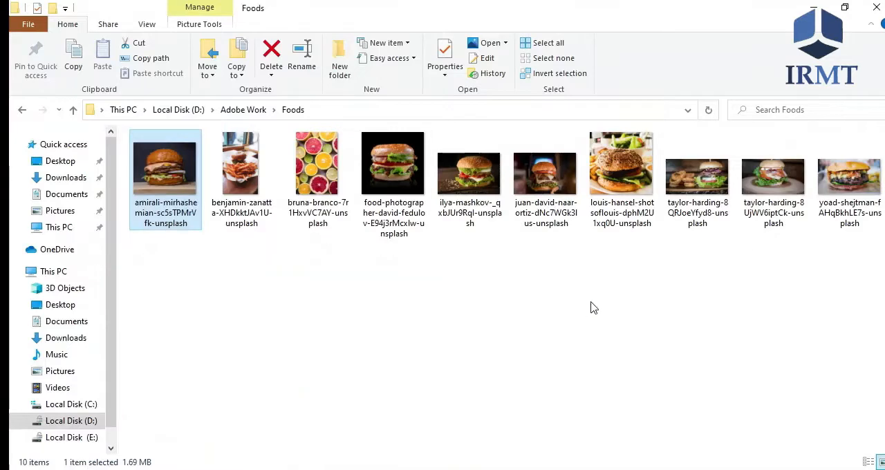
{"action": "left_click_drag", "start_coordinate": [621, 172], "coordinate": [373, 350]}
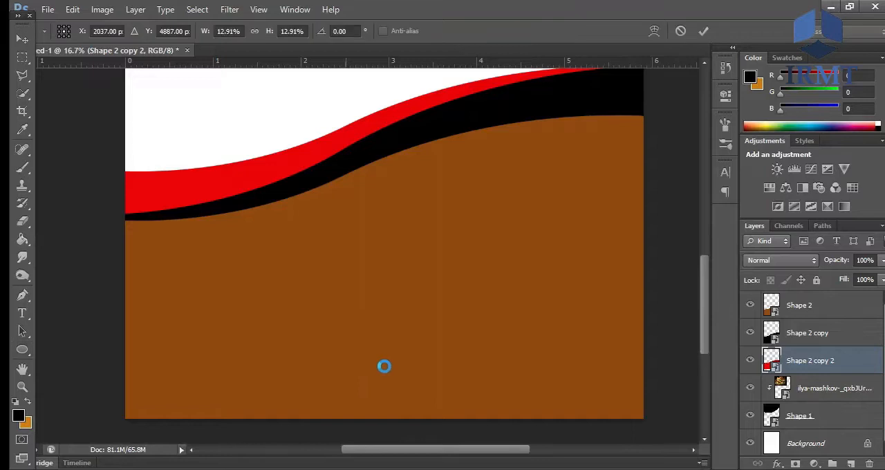
{"action": "left_click_drag", "start_coordinate": [455, 234], "coordinate": [474, 342]}
{"action": "key", "text": "Return"}
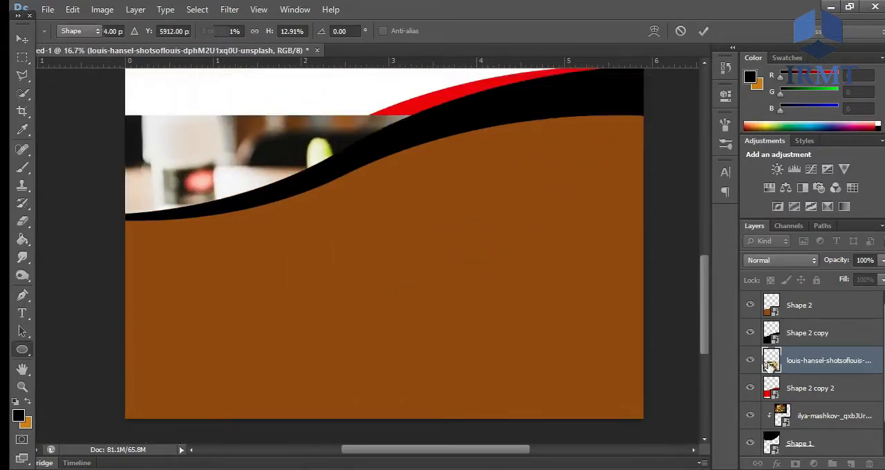
{"action": "left_click_drag", "start_coordinate": [803, 362], "coordinate": [810, 312]}
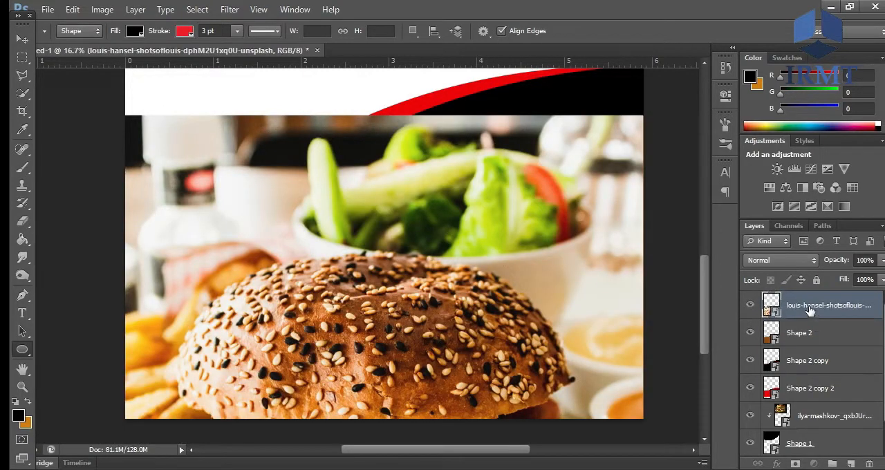
{"action": "left_click", "coordinate": [809, 315], "text": "alt"}
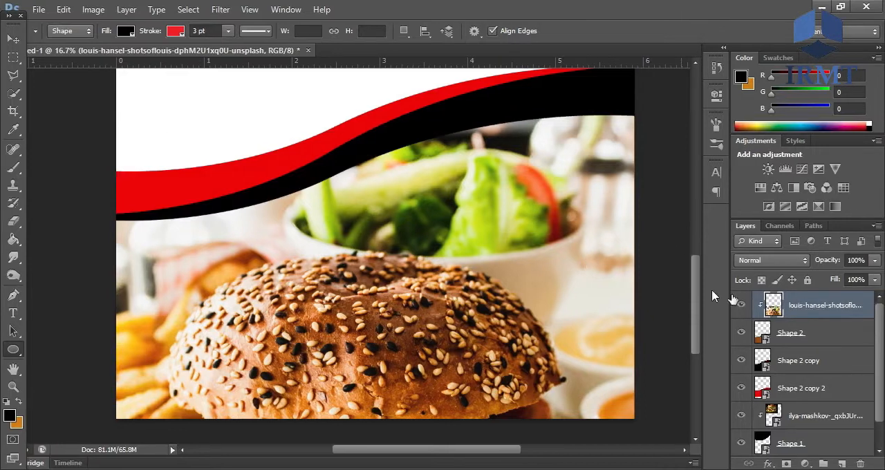
- Set the clipped sesame-bun burger photo's opacity to 22%
{"action": "left_click", "coordinate": [863, 261]}
{"action": "type", "text": "36"}
{"action": "key", "text": "Return"}
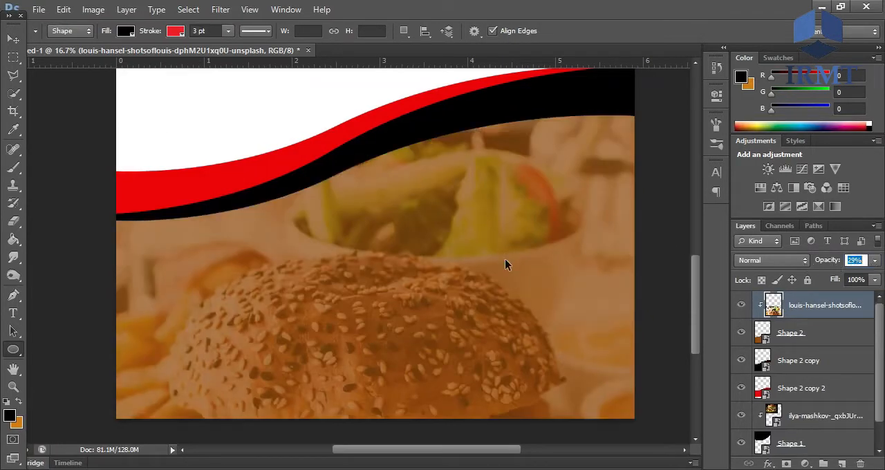
{"action": "key", "text": "ctrl+minus"}
{"action": "key", "text": "ctrl+minus"}
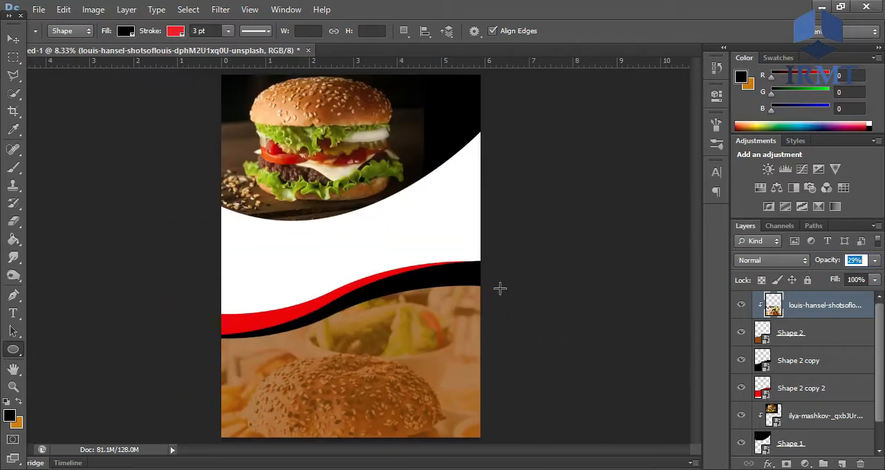
{"action": "left_click_drag", "start_coordinate": [853, 264], "coordinate": [851, 263]}
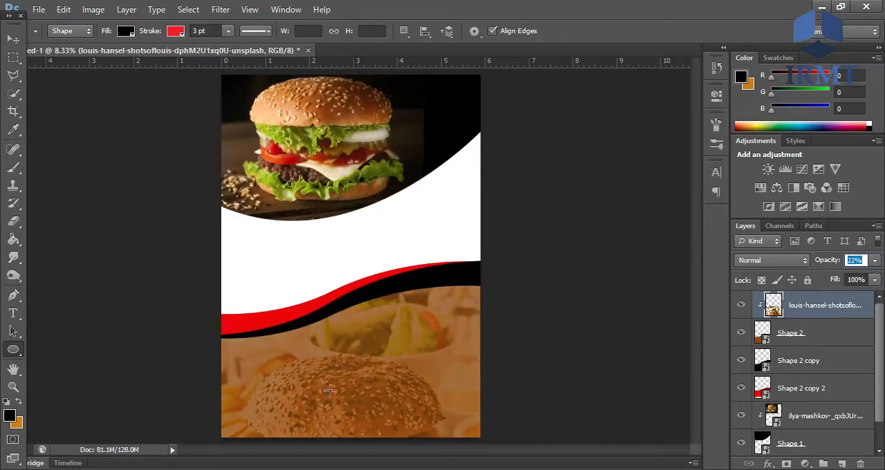
- Draw a black, red-outlined circle 990 px across on the left side of the lower brown area
{"action": "key", "text": "ctrl+plus"}
{"action": "key", "text": "ctrl+plus"}
{"action": "left_click", "coordinate": [267, 357]}
{"action": "left_click", "coordinate": [388, 270]}
{"action": "left_click_drag", "start_coordinate": [377, 291], "coordinate": [368, 384]}
{"action": "left_click_drag", "start_coordinate": [129, 217], "coordinate": [250, 323]}
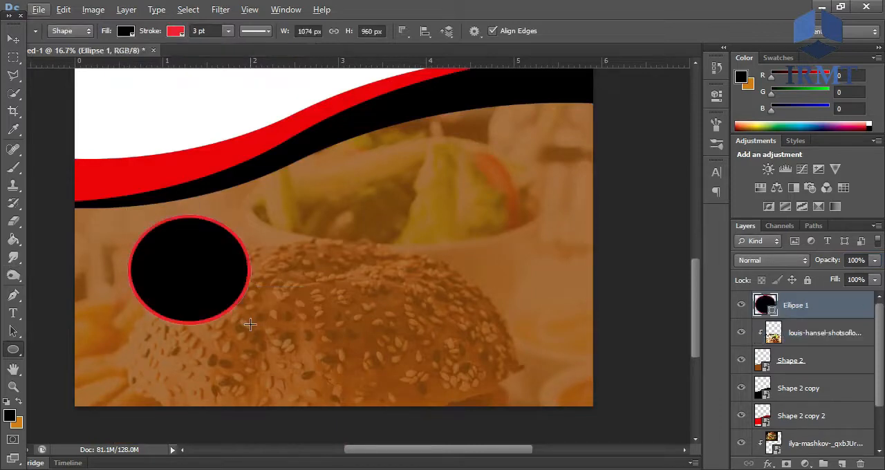
{"action": "key", "text": "ctrl+z"}
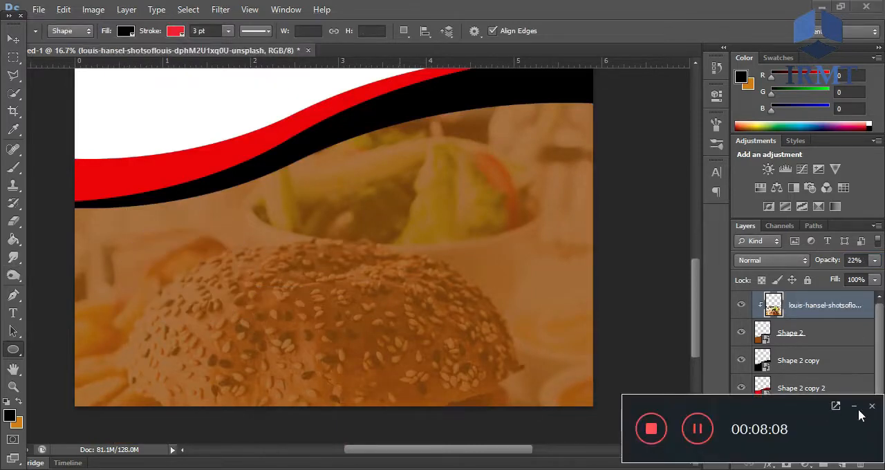
{"action": "left_click_drag", "start_coordinate": [117, 222], "coordinate": [232, 337]}
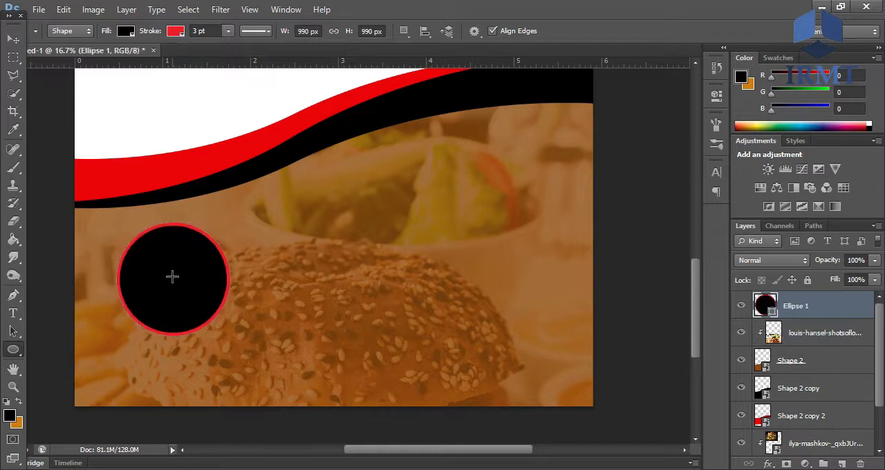
- Give the circle a white fill and a pure red stroke
{"action": "left_click", "coordinate": [123, 31]}
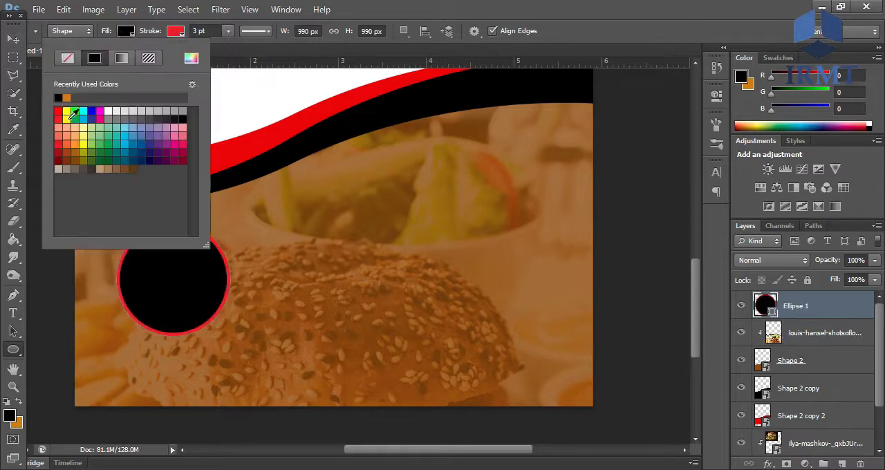
{"action": "left_click", "coordinate": [109, 110]}
{"action": "left_click", "coordinate": [435, 6]}
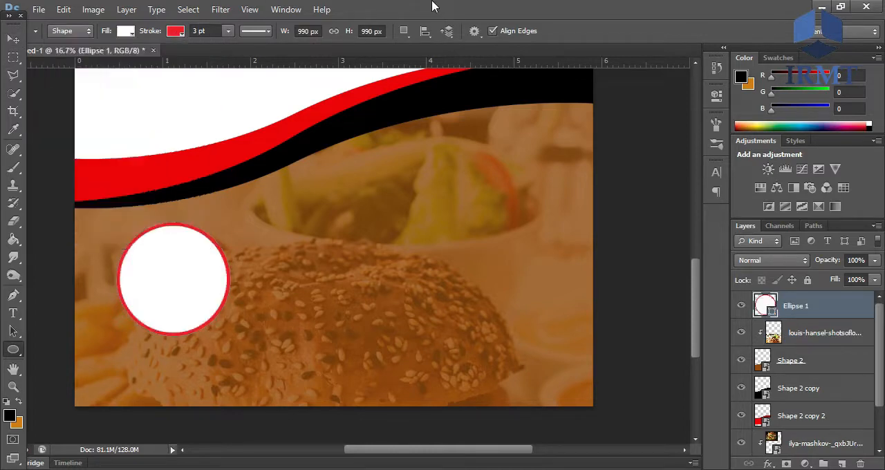
{"action": "left_click", "coordinate": [179, 32]}
{"action": "left_click", "coordinate": [116, 97]}
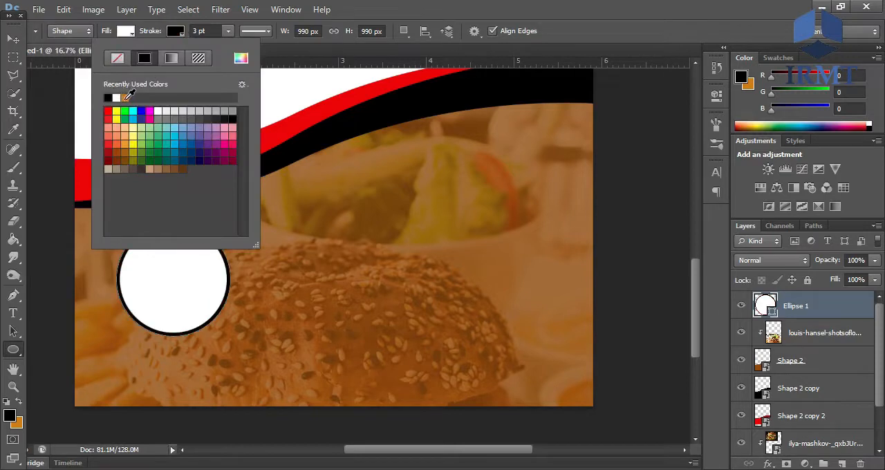
{"action": "left_click", "coordinate": [126, 98]}
{"action": "left_click", "coordinate": [118, 110]}
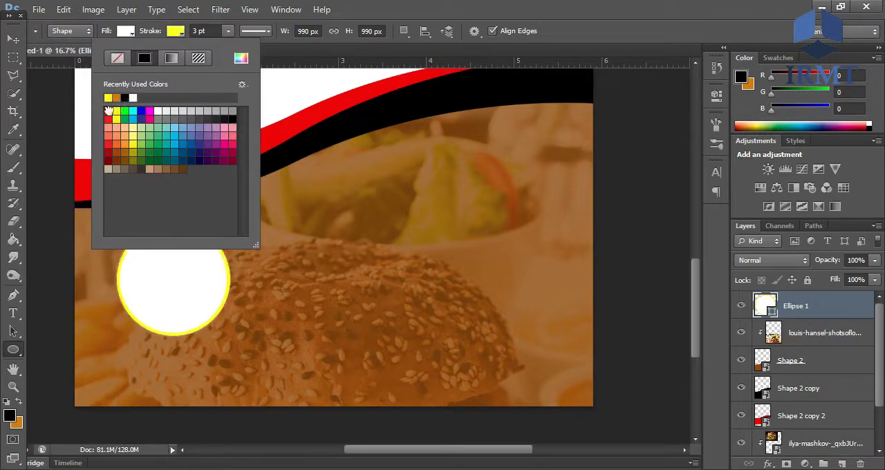
{"action": "left_click", "coordinate": [108, 111]}
{"action": "left_click", "coordinate": [384, 6]}
- Create a second 990 px circle, centred over the first one and scaled up slightly
{"action": "left_click", "coordinate": [297, 283]}
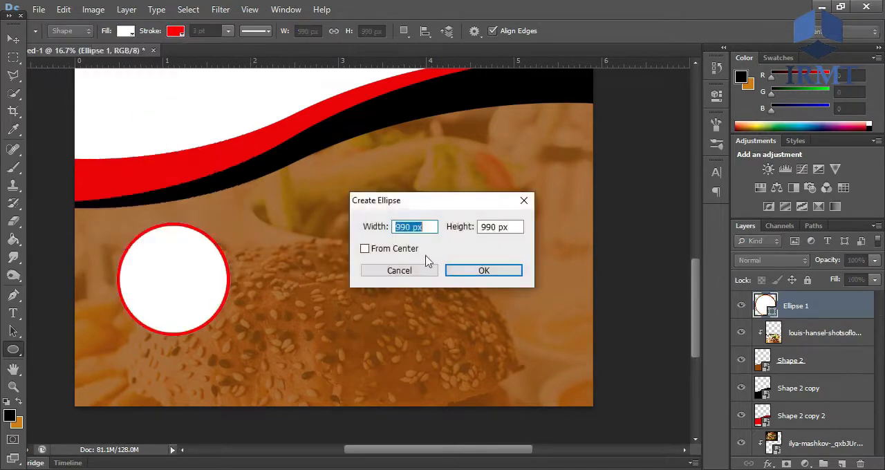
{"action": "left_click", "coordinate": [451, 270]}
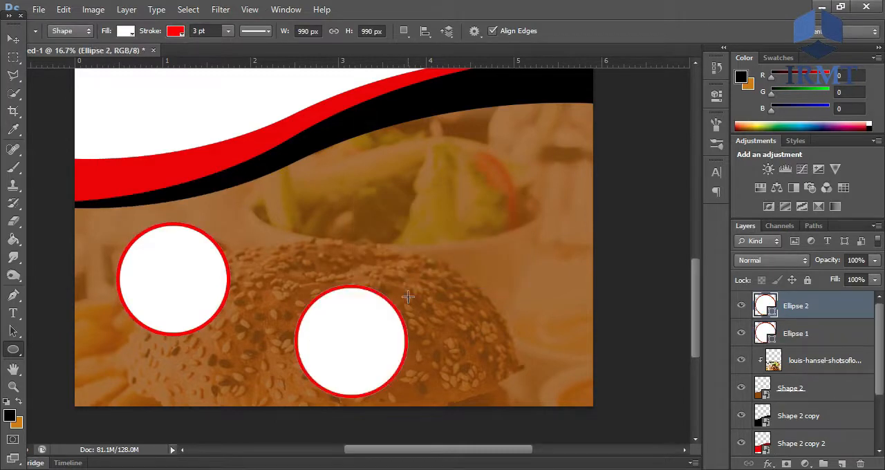
{"action": "key", "text": "v"}
{"action": "left_click_drag", "start_coordinate": [309, 355], "coordinate": [138, 296]}
{"action": "key", "text": "ctrl+t"}
{"action": "left_click_drag", "start_coordinate": [230, 223], "coordinate": [237, 213]}
{"action": "key", "text": "Return"}
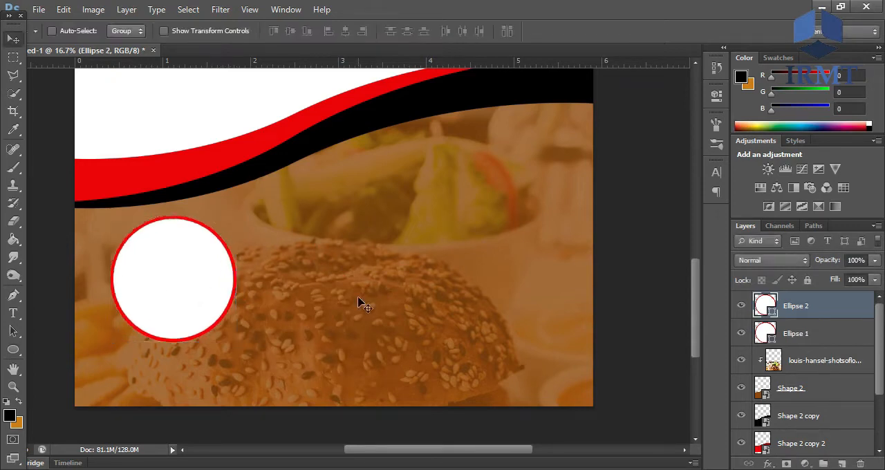
- Create a third, larger circle using the second one for sizing, and place it at the right of the brown area
{"action": "left_click", "coordinate": [13, 350]}
{"action": "left_click", "coordinate": [292, 285]}
{"action": "left_click", "coordinate": [452, 270]}
{"action": "left_click", "coordinate": [14, 39]}
{"action": "left_click_drag", "start_coordinate": [361, 371], "coordinate": [183, 303]}
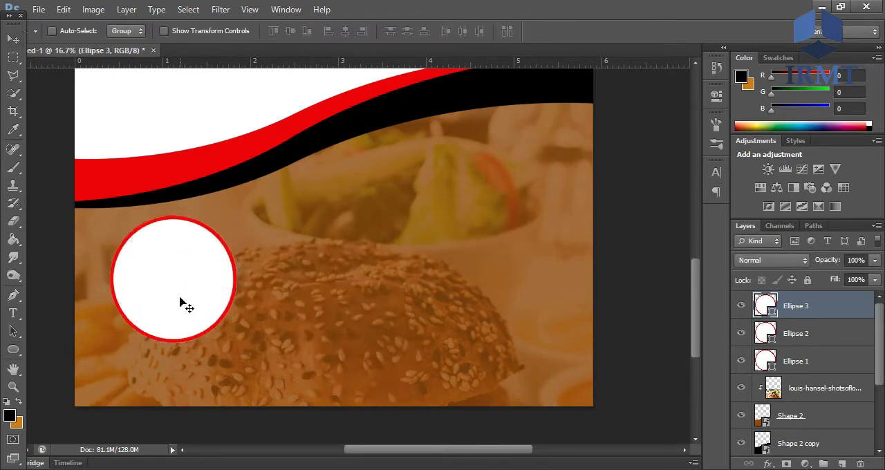
{"action": "key", "text": "ctrl+t"}
{"action": "left_click_drag", "start_coordinate": [240, 218], "coordinate": [252, 200]}
{"action": "key", "text": "Return"}
{"action": "left_click_drag", "start_coordinate": [227, 245], "coordinate": [562, 188]}
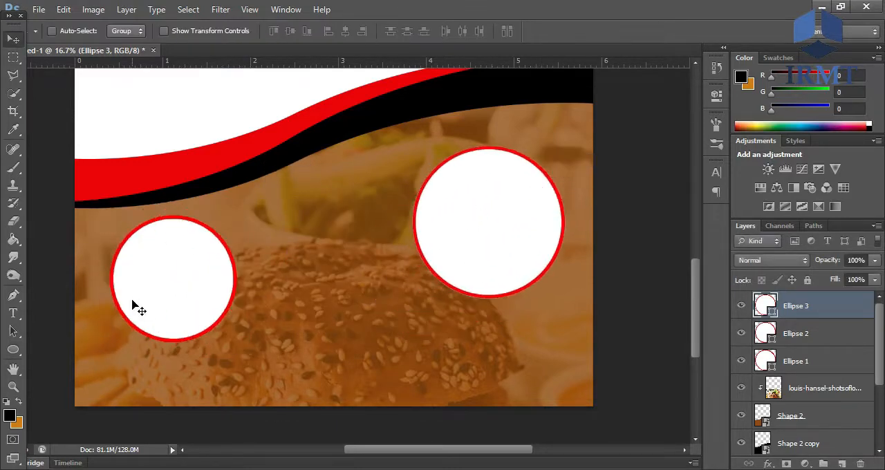
- Move the medium circle between the other two and shift the largest circle slightly down
{"action": "left_click", "coordinate": [800, 333]}
{"action": "left_click_drag", "start_coordinate": [214, 306], "coordinate": [361, 291]}
{"action": "key", "text": "ctrl+minus"}
{"action": "key", "text": "ctrl+minus"}
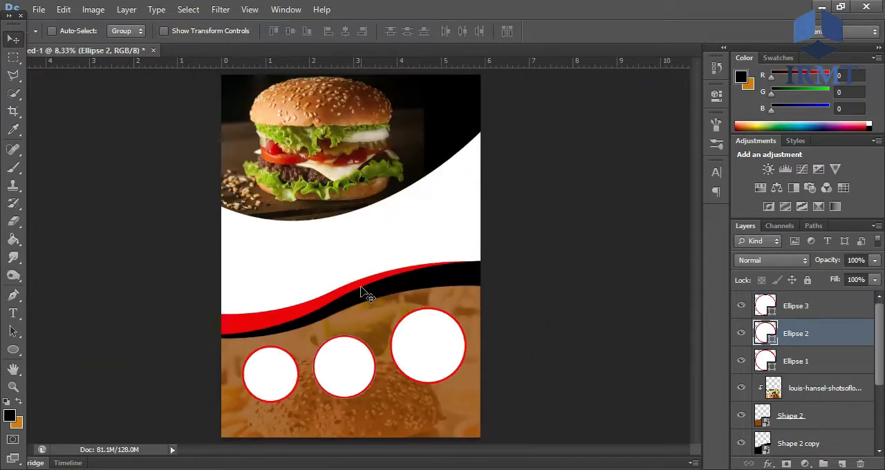
{"action": "key", "text": "ctrl+plus"}
{"action": "key", "text": "ctrl+plus"}
{"action": "key", "text": "h"}
{"action": "left_click_drag", "start_coordinate": [334, 309], "coordinate": [328, 386]}
{"action": "left_click", "coordinate": [801, 311]}
{"action": "mouse_move", "coordinate": [579, 257]}
{"action": "left_mouse_down"}
{"action": "mouse_move", "coordinate": [571, 259]}
{"action": "mouse_move", "coordinate": [580, 263]}
{"action": "left_mouse_up"}
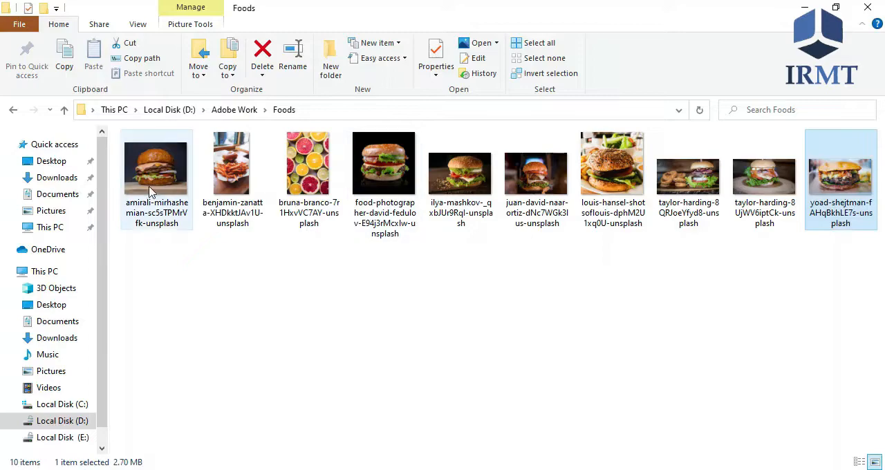
- Place the dark-background double burger photo over the smallest circle at about 2.5% scale, clipped to that circle
{"action": "left_click_drag", "start_coordinate": [148, 183], "coordinate": [252, 465]}
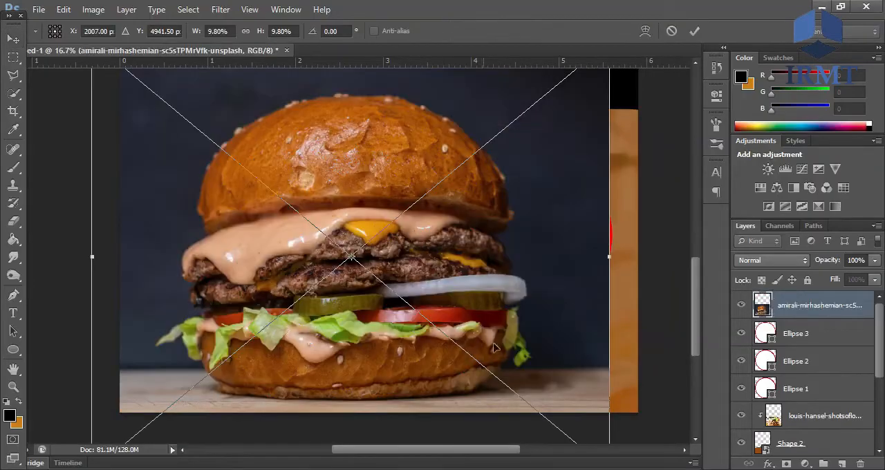
{"action": "left_click_drag", "start_coordinate": [500, 325], "coordinate": [485, 221]}
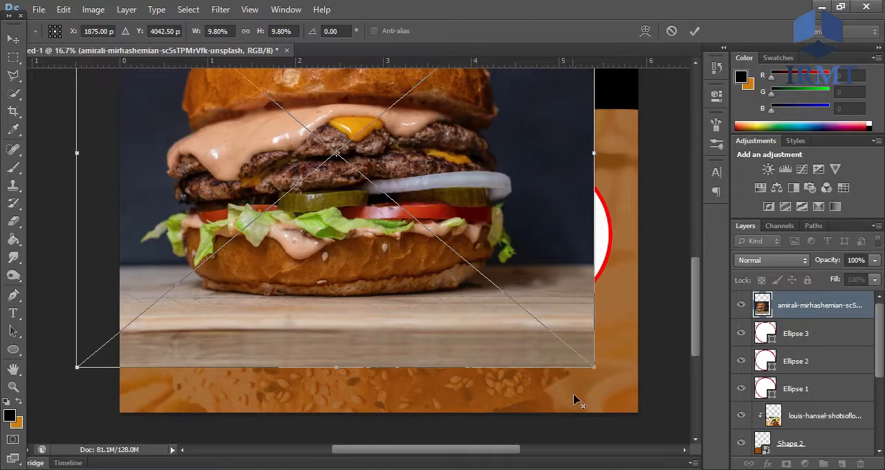
{"action": "left_click_drag", "start_coordinate": [593, 367], "coordinate": [411, 194]}
{"action": "left_click_drag", "start_coordinate": [382, 166], "coordinate": [263, 293]}
{"action": "left_click_drag", "start_coordinate": [282, 338], "coordinate": [284, 340]}
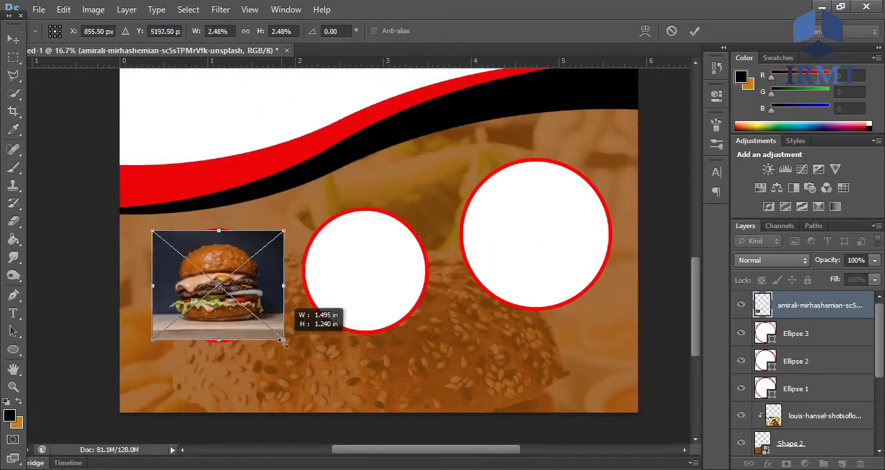
{"action": "key", "text": "Return"}
{"action": "left_click_drag", "start_coordinate": [813, 311], "coordinate": [817, 371]}
{"action": "left_click", "coordinate": [805, 374], "text": "alt"}
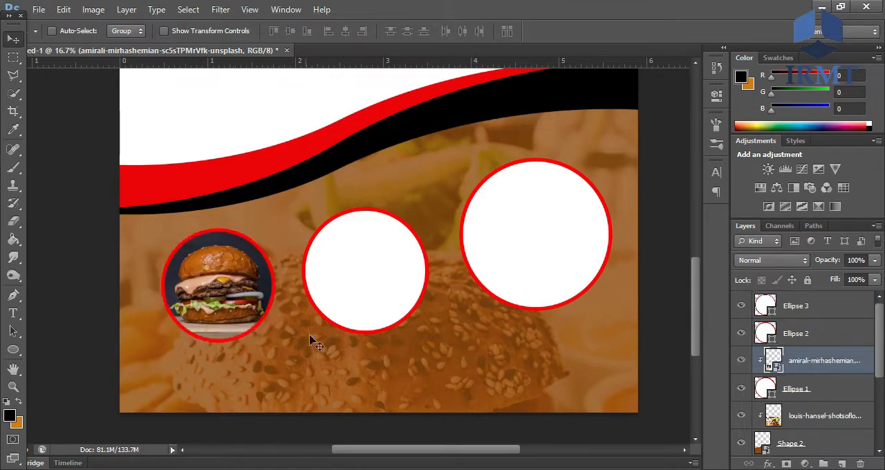
- Place the burger-and-fries photo from the Foods folder, scaled to the medium circle's width and clipped to that circle
{"action": "key", "text": "alt+Tab"}
{"action": "left_click_drag", "start_coordinate": [223, 156], "coordinate": [367, 302]}
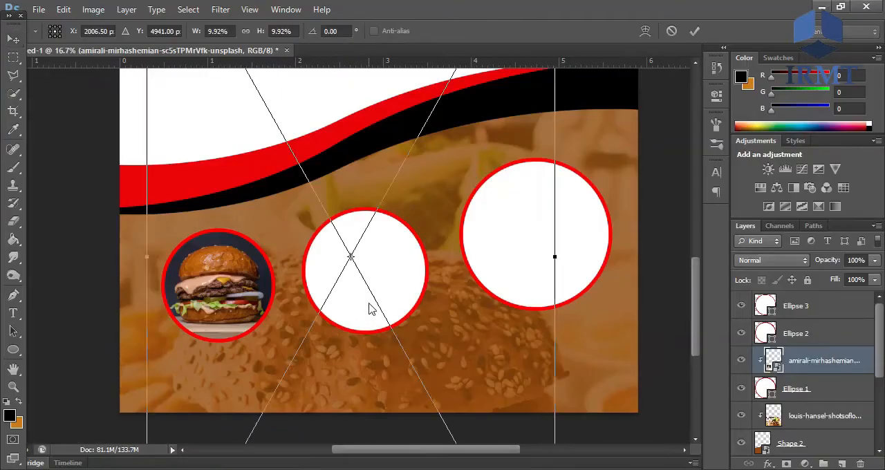
{"action": "left_click_drag", "start_coordinate": [502, 159], "coordinate": [496, 409]}
{"action": "left_click_drag", "start_coordinate": [546, 150], "coordinate": [379, 215]}
{"action": "left_click_drag", "start_coordinate": [419, 380], "coordinate": [424, 392]}
{"action": "left_click_drag", "start_coordinate": [404, 315], "coordinate": [397, 281]}
{"action": "key", "text": "Return"}
{"action": "left_click_drag", "start_coordinate": [838, 355], "coordinate": [830, 325]}
{"action": "left_click_drag", "start_coordinate": [382, 273], "coordinate": [386, 273]}
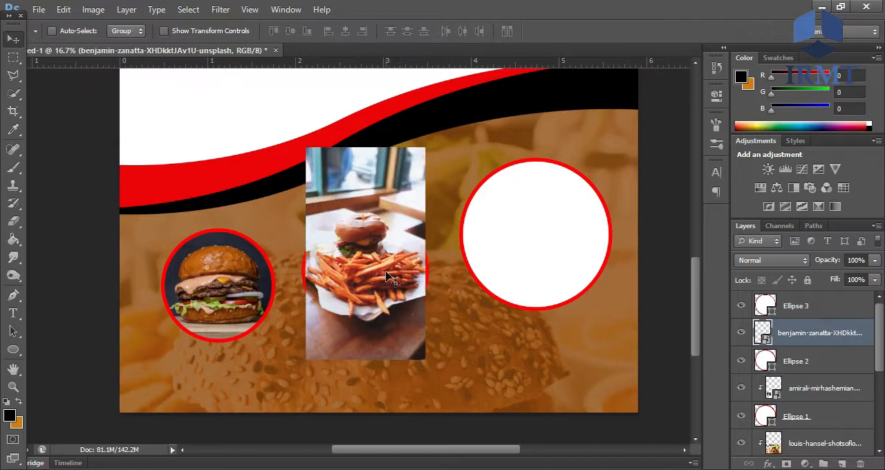
{"action": "left_click", "coordinate": [802, 345], "text": "alt"}
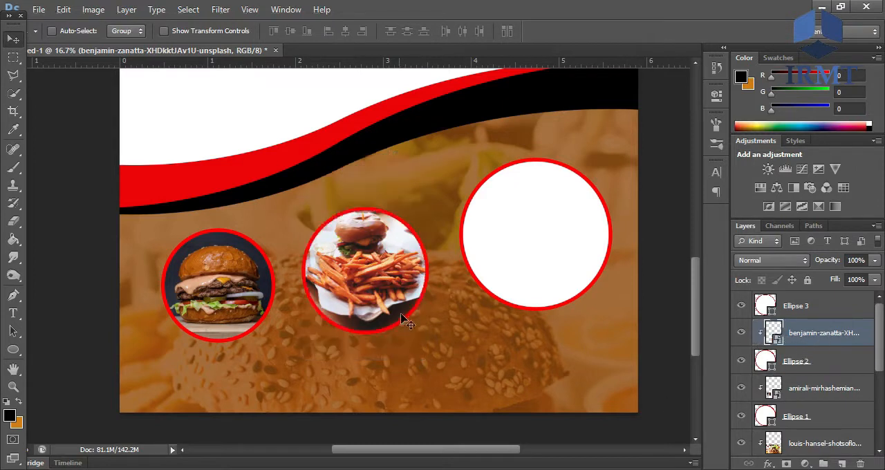
- Place the last burger photo of the Foods folder over the largest circle at 4.64% scale, clipped to that circle
{"action": "left_click", "coordinate": [802, 308]}
{"action": "key", "text": "alt+Tab"}
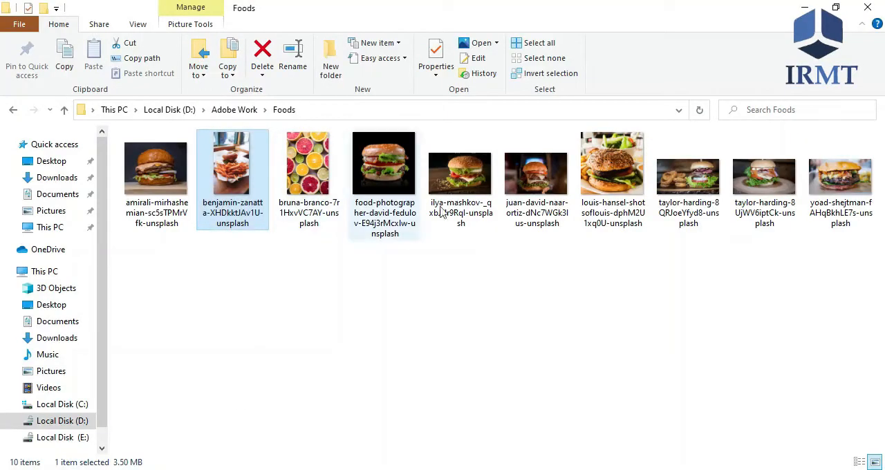
{"action": "left_click", "coordinate": [854, 189]}
{"action": "left_click_drag", "start_coordinate": [847, 178], "coordinate": [544, 239]}
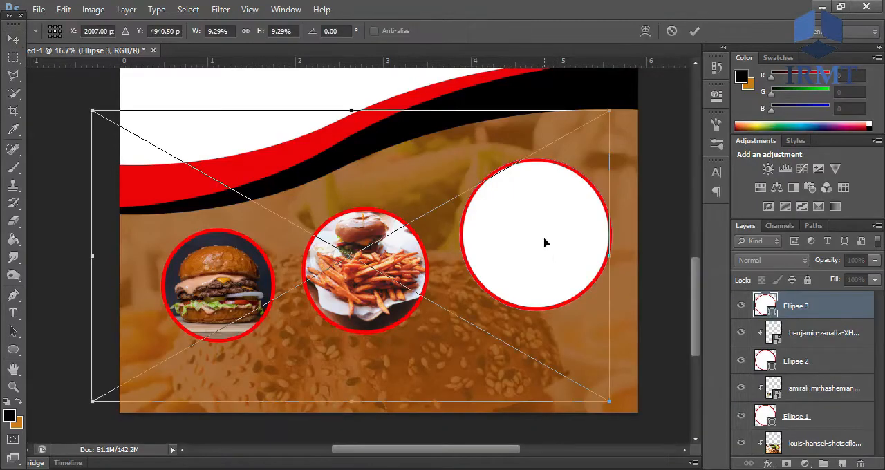
{"action": "left_click_drag", "start_coordinate": [611, 109], "coordinate": [486, 184]}
{"action": "left_click_drag", "start_coordinate": [417, 250], "coordinate": [596, 225]}
{"action": "mouse_move", "coordinate": [637, 158]}
{"action": "left_mouse_down"}
{"action": "mouse_move", "coordinate": [652, 159]}
{"action": "mouse_move", "coordinate": [640, 166]}
{"action": "mouse_move", "coordinate": [665, 155]}
{"action": "mouse_move", "coordinate": [637, 163]}
{"action": "left_mouse_up"}
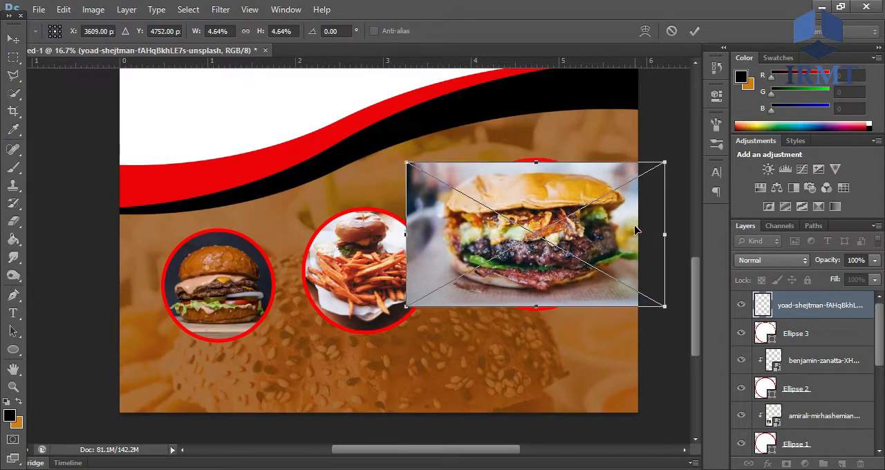
{"action": "key", "text": "Return"}
{"action": "left_click", "coordinate": [809, 312], "text": "alt"}
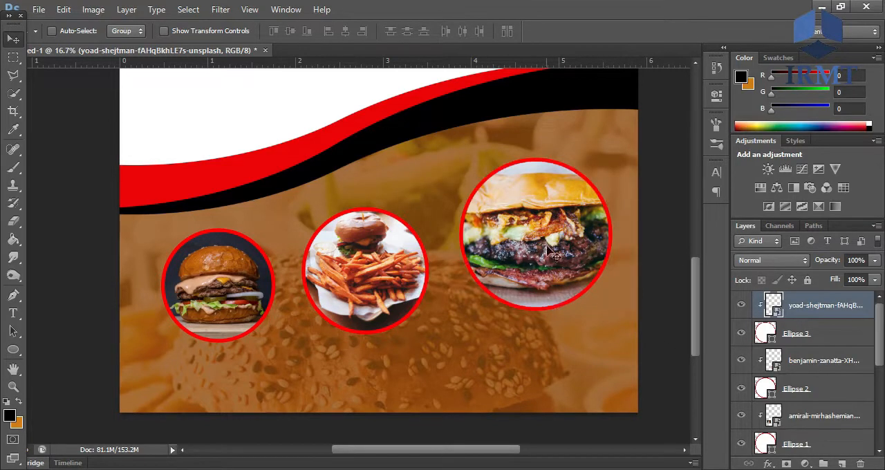
{"action": "key", "text": "ctrl+minus"}
{"action": "key", "text": "ctrl+minus"}
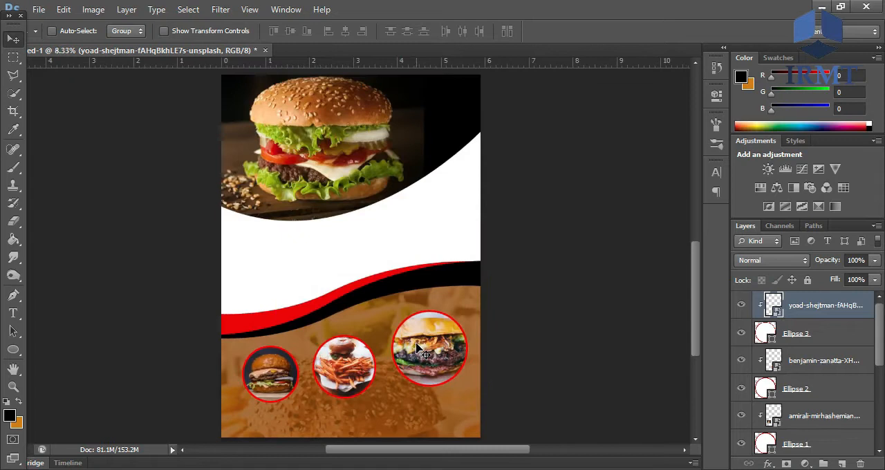
{"action": "key", "text": "ctrl+minus"}
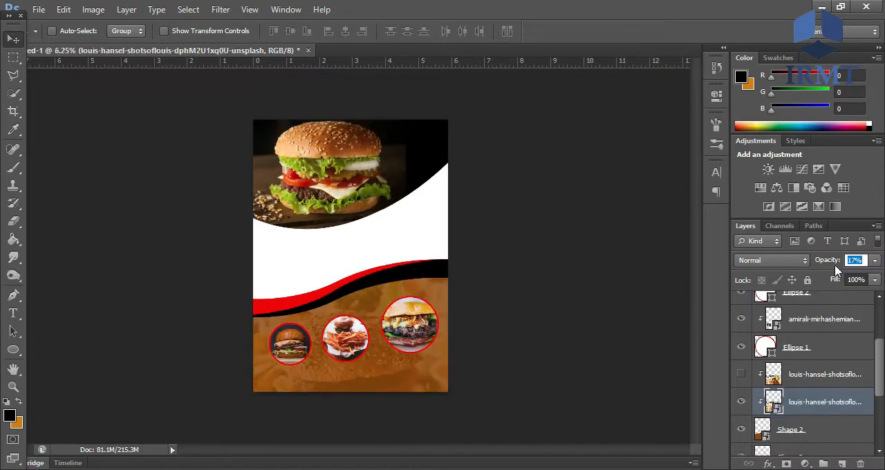
- Change the largest circle, Ellipse 3, to a white outline
{"action": "key", "text": "u"}
{"action": "left_click", "coordinate": [823, 336]}
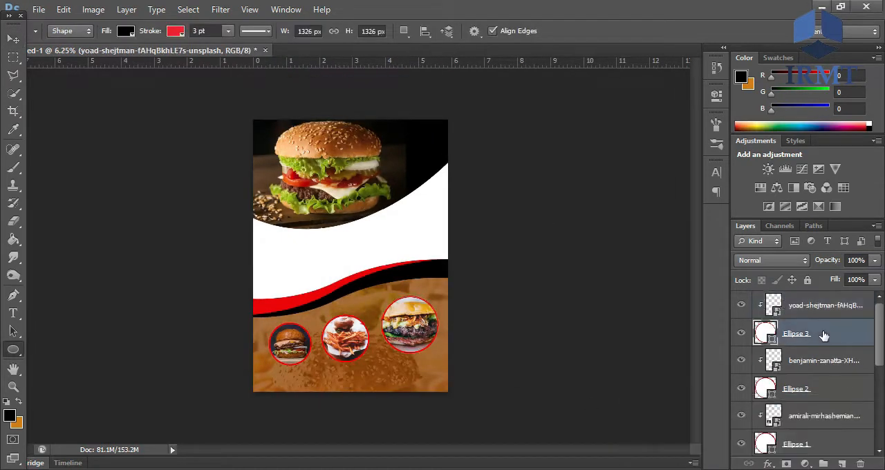
{"action": "left_click", "coordinate": [177, 31]}
{"action": "left_click", "coordinate": [109, 98]}
{"action": "left_click", "coordinate": [124, 97]}
{"action": "left_click", "coordinate": [133, 119]}
{"action": "left_click", "coordinate": [125, 98]}
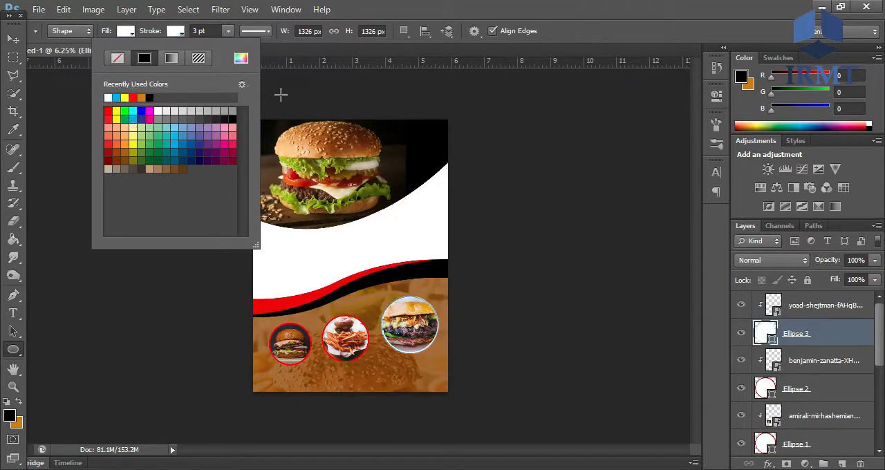
- Change the outlines of the medium and smallest circles, Ellipse 2 and Ellipse 1, to white
{"action": "left_click", "coordinate": [843, 397]}
{"action": "left_click", "coordinate": [177, 31]}
{"action": "left_click", "coordinate": [109, 98]}
{"action": "left_click", "coordinate": [814, 448]}
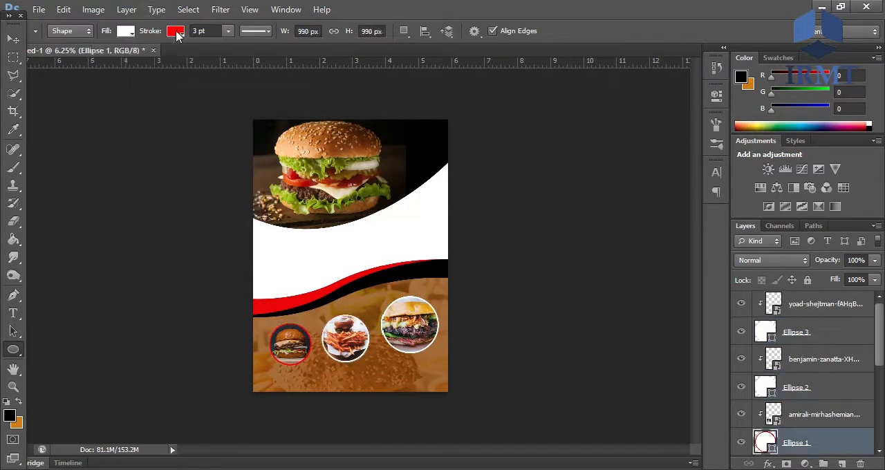
{"action": "left_click", "coordinate": [176, 31]}
{"action": "left_click", "coordinate": [108, 98]}
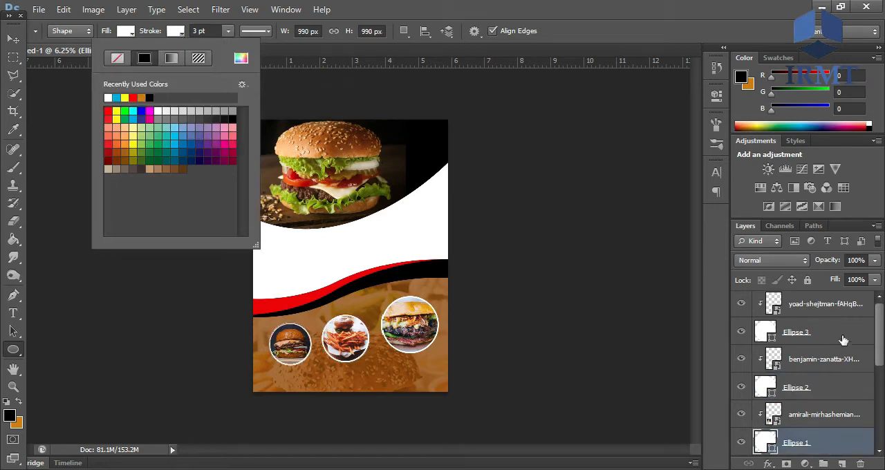
- Add an Outer Bevel effect to the curved photo shape, Shape 1, with 297% depth and 133 px size
{"action": "scroll", "coordinate": [843, 340], "scroll_direction": "down", "scroll_amount": 5}
{"action": "left_click", "coordinate": [835, 443]}
{"action": "double_click", "coordinate": [840, 442]}
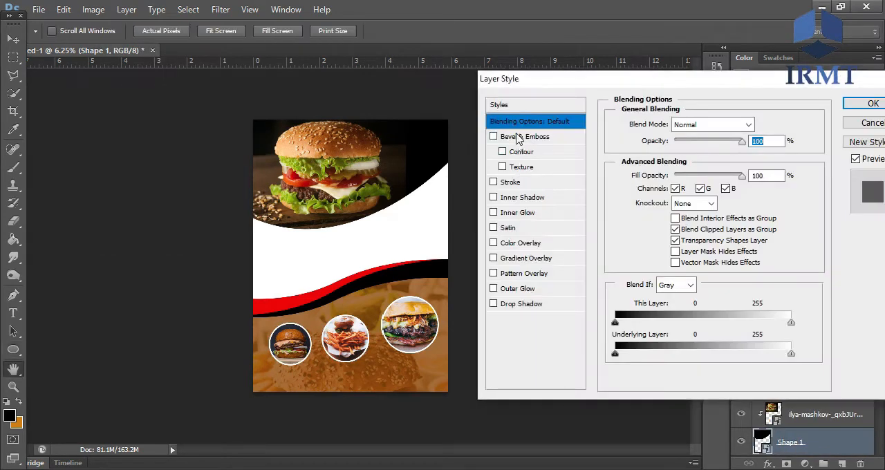
{"action": "left_click", "coordinate": [524, 136]}
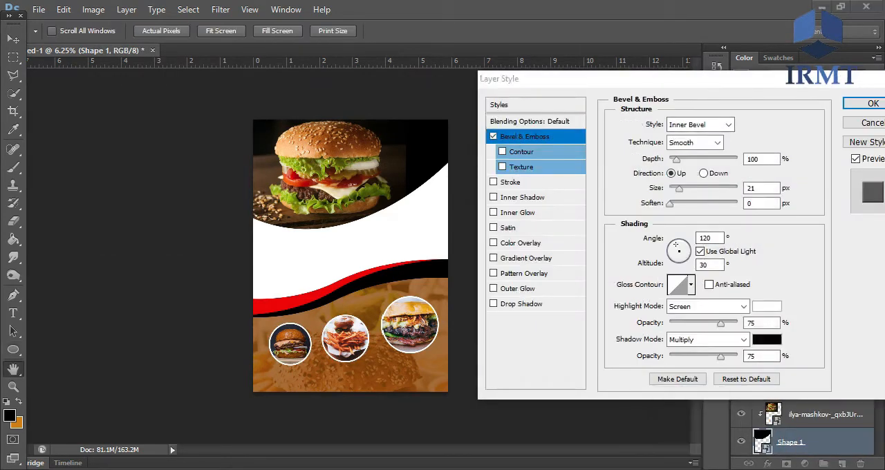
{"action": "left_click", "coordinate": [728, 125]}
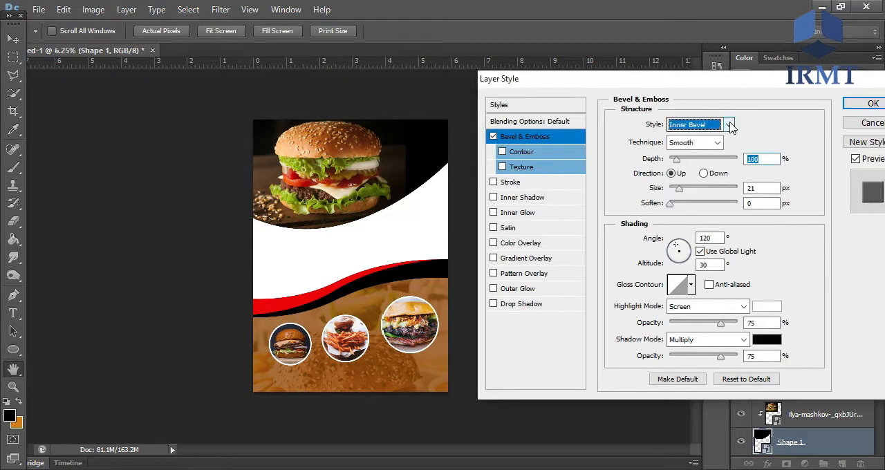
{"action": "left_click", "coordinate": [695, 136]}
{"action": "mouse_move", "coordinate": [676, 159]}
{"action": "left_mouse_down"}
{"action": "mouse_move", "coordinate": [694, 193]}
{"action": "mouse_move", "coordinate": [708, 193]}
{"action": "mouse_move", "coordinate": [668, 208]}
{"action": "left_mouse_up"}
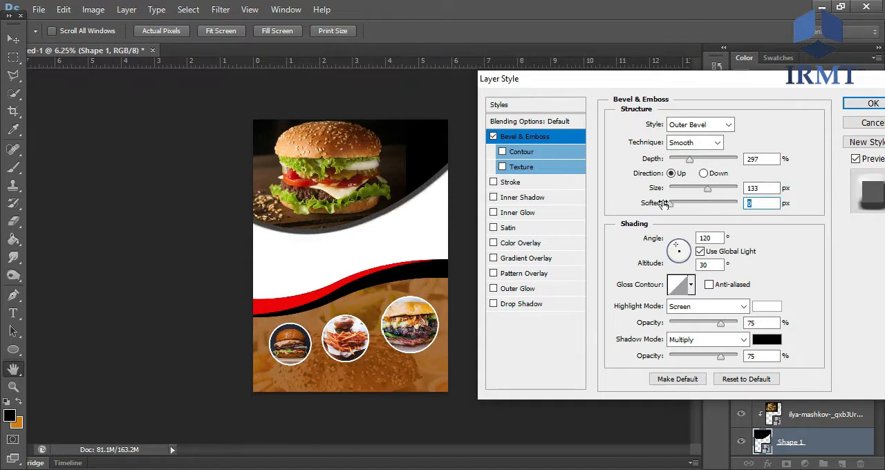
- Give the bevel on Shape 1 the half-round gloss contour and apply the layer style
{"action": "left_click", "coordinate": [691, 284]}
{"action": "left_click", "coordinate": [633, 317]}
{"action": "left_click", "coordinate": [657, 318]}
{"action": "left_click", "coordinate": [678, 319]}
{"action": "left_click", "coordinate": [701, 318]}
{"action": "left_click", "coordinate": [722, 324]}
{"action": "left_click", "coordinate": [706, 322]}
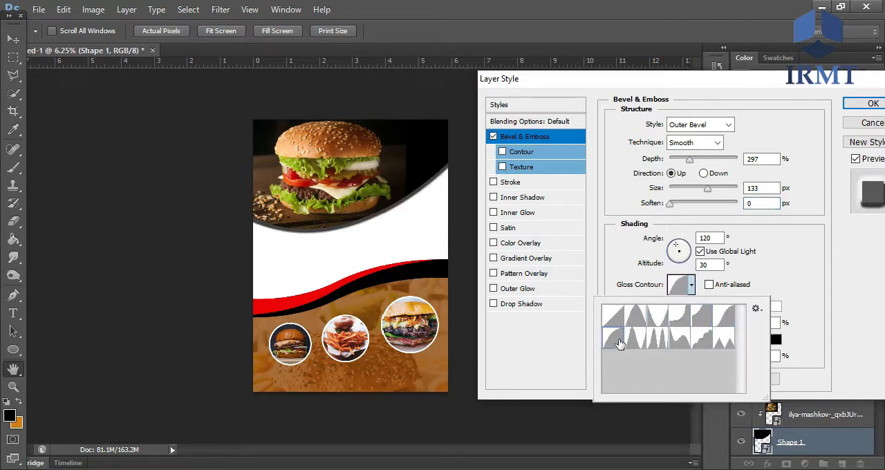
{"action": "left_click", "coordinate": [847, 111]}
{"action": "left_click", "coordinate": [851, 109]}
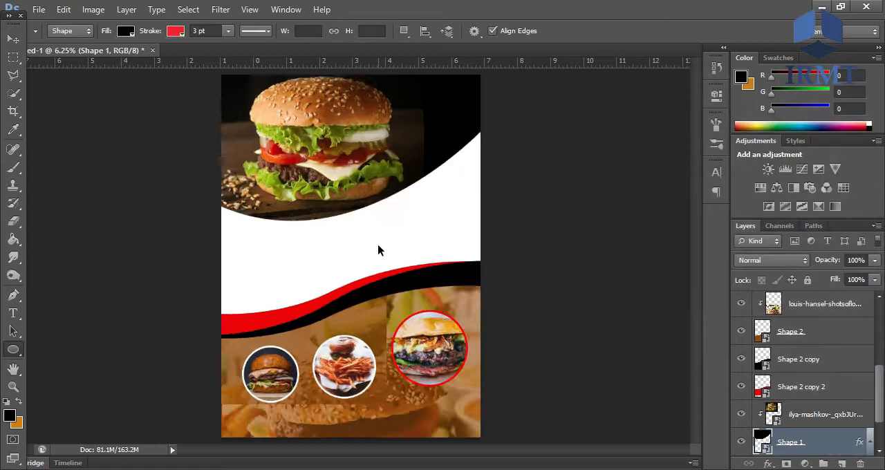
{"action": "key", "text": "ctrl+plus"}
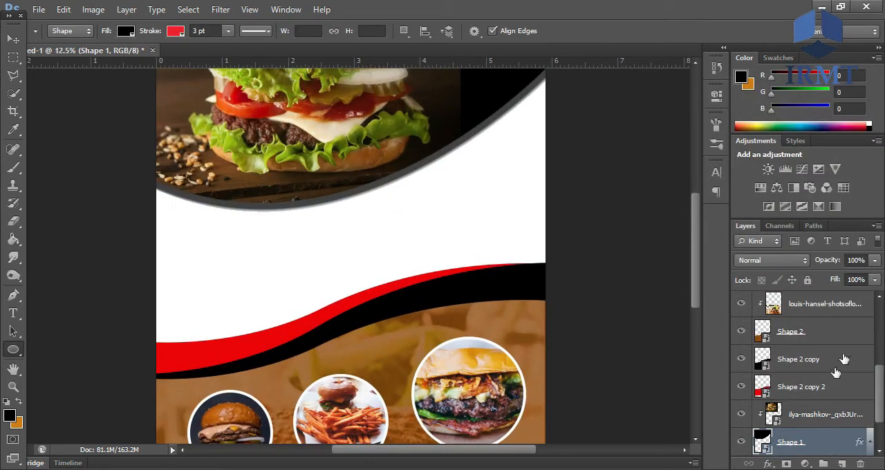
- Set the blending mode of the faded burger backdrop photo to Multiply
{"action": "left_click_drag", "start_coordinate": [881, 389], "coordinate": [877, 345]}
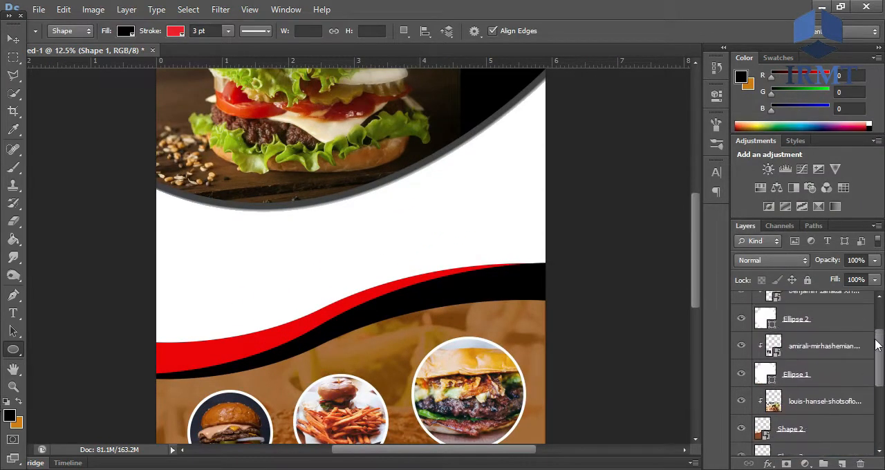
{"action": "left_click", "coordinate": [832, 401]}
{"action": "left_click", "coordinate": [807, 260]}
{"action": "left_click", "coordinate": [739, 129]}
{"action": "left_click", "coordinate": [776, 262]}
{"action": "left_click", "coordinate": [746, 52]}
{"action": "key", "text": "ctrl+plus"}
{"action": "key", "text": "ctrl+plus"}
{"action": "key", "text": "ctrl+minus"}
{"action": "key", "text": "ctrl+minus"}
{"action": "key", "text": "ctrl+minus"}
{"action": "key", "text": "ctrl+minus"}
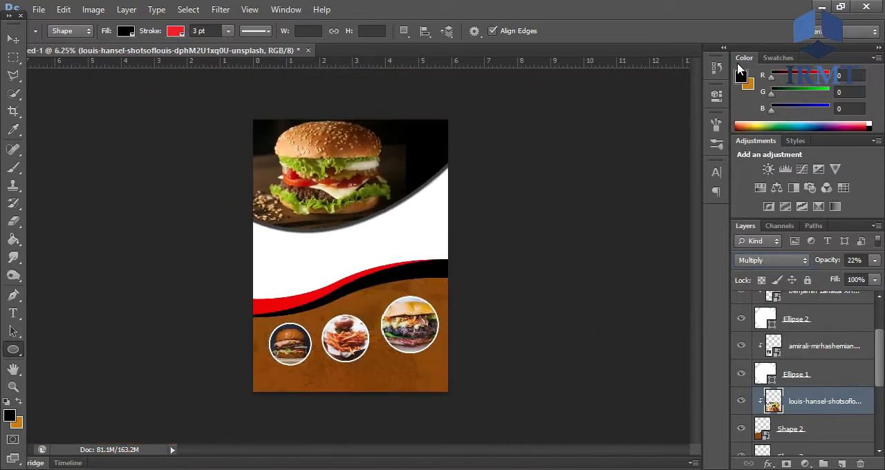
{"action": "key", "text": "ctrl+plus"}
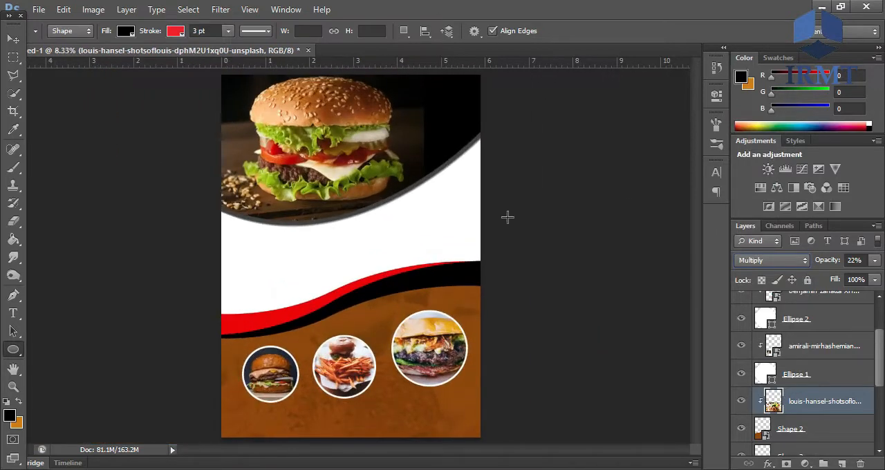
- Add the title "Delicious Meal" in the Impact font on the white area above the waves
{"action": "scroll", "coordinate": [867, 360], "scroll_direction": "down", "scroll_amount": 2}
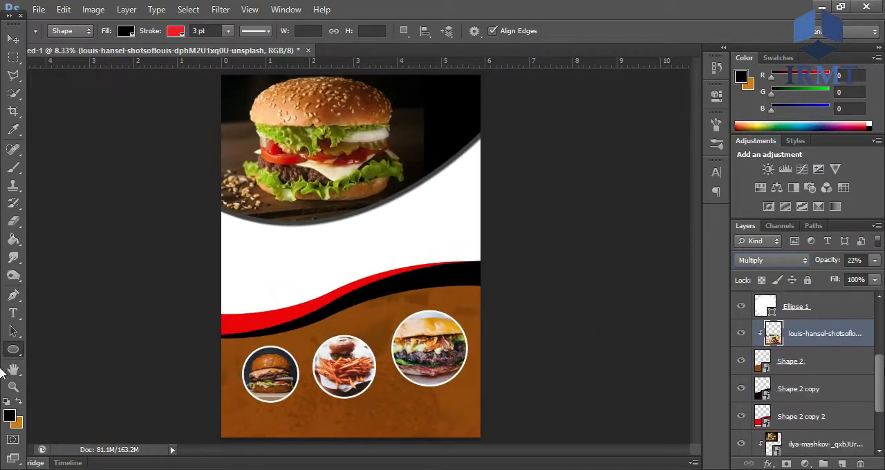
{"action": "right_click", "coordinate": [788, 417]}
{"action": "left_click", "coordinate": [697, 109]}
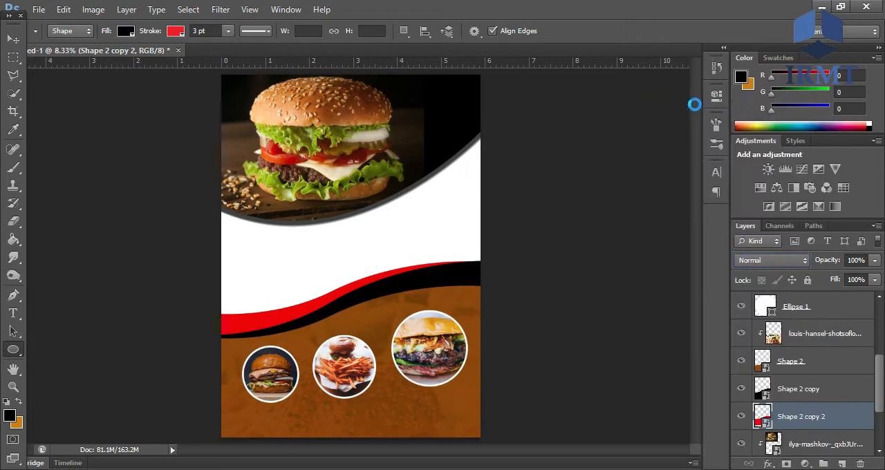
{"action": "left_click", "coordinate": [13, 313]}
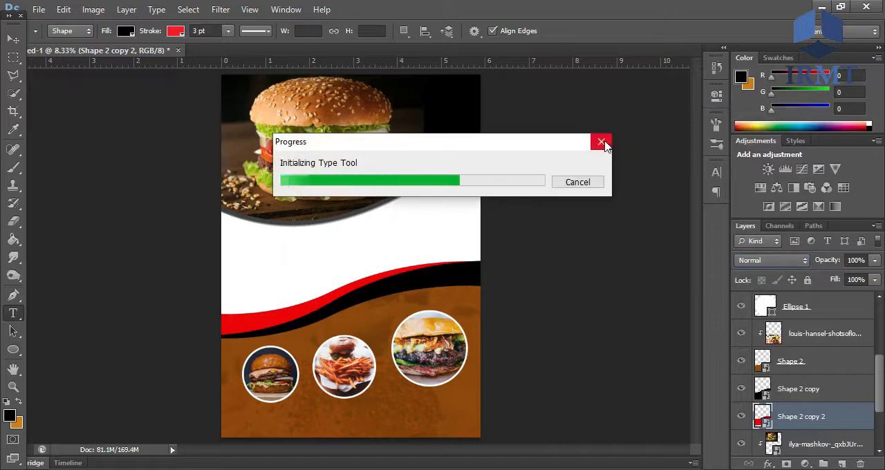
{"action": "left_click", "coordinate": [285, 260]}
{"action": "type", "text": "Delicio"}
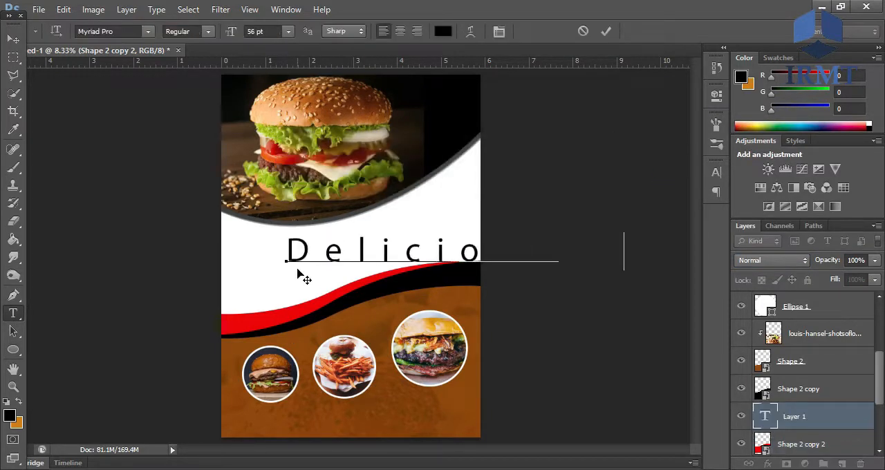
{"action": "key", "text": "ctrl+a"}
{"action": "left_click", "coordinate": [120, 31]}
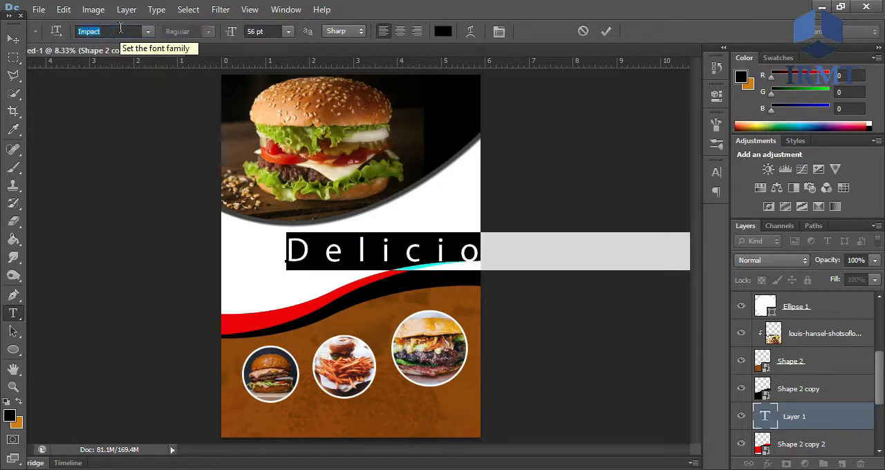
{"action": "key", "text": "Return"}
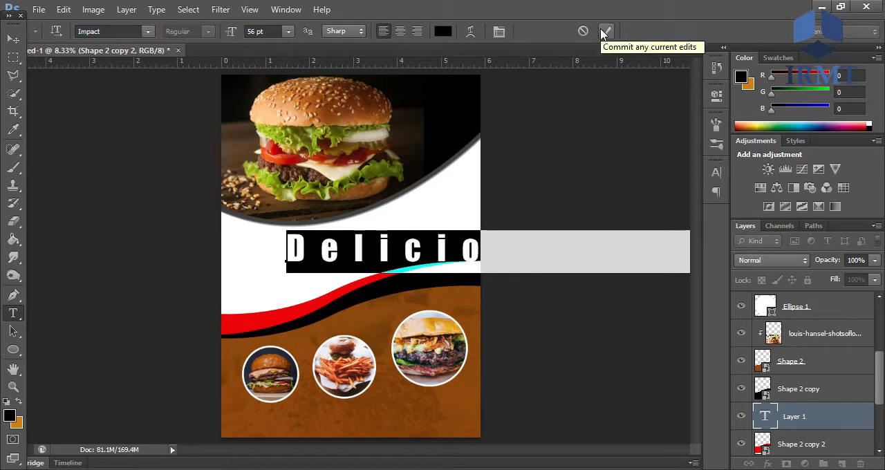
- Reduce the title's tracking so the letters sit close together
{"action": "left_click", "coordinate": [717, 172]}
{"action": "left_click", "coordinate": [657, 216]}
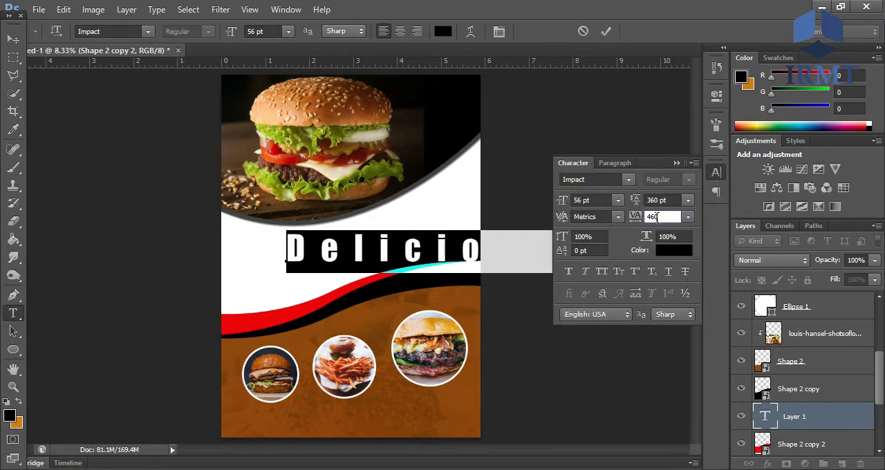
{"action": "key", "text": "Return"}
{"action": "key", "text": "Return"}
{"action": "left_click", "coordinate": [688, 217]}
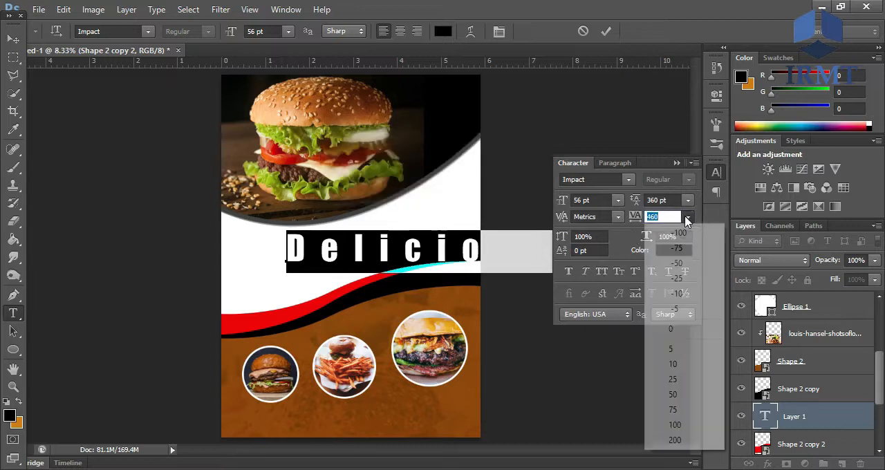
{"action": "left_click", "coordinate": [674, 343]}
{"action": "left_click", "coordinate": [678, 164]}
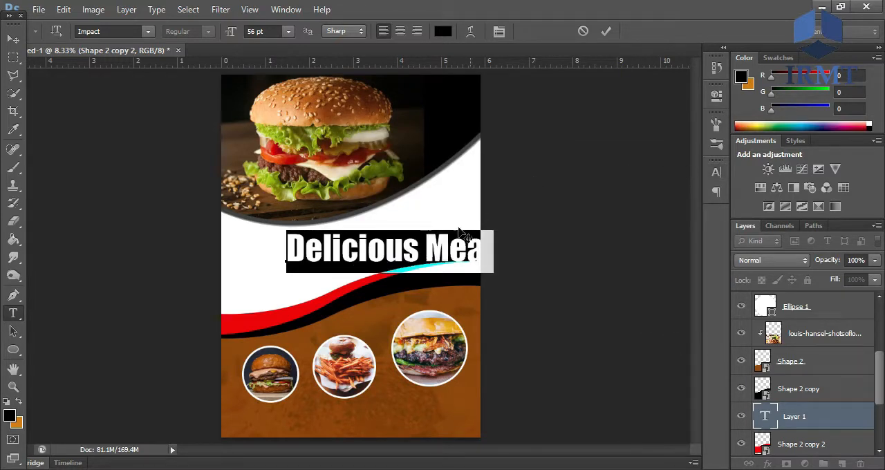
- Move the title onto the white area below the curved photo and scale it up to about 107.6%
{"action": "left_click", "coordinate": [13, 39]}
{"action": "left_click_drag", "start_coordinate": [435, 251], "coordinate": [386, 248]}
{"action": "key", "text": "ctrl+t"}
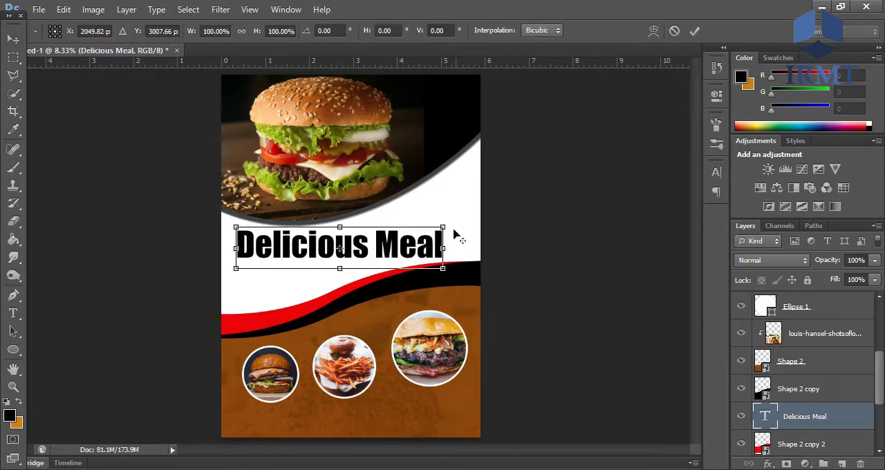
{"action": "left_click_drag", "start_coordinate": [446, 223], "coordinate": [463, 220]}
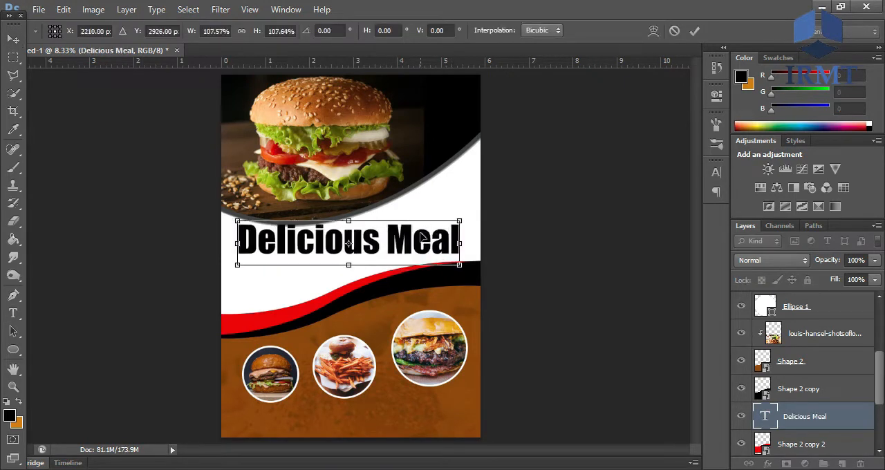
{"action": "key", "text": "Return"}
- Move the Delicious Meal text layer above all the circle and photo layers
{"action": "mouse_move", "coordinate": [881, 389]}
{"action": "left_mouse_down"}
{"action": "mouse_move", "coordinate": [881, 413]}
{"action": "mouse_move", "coordinate": [881, 392]}
{"action": "left_mouse_up"}
{"action": "left_click", "coordinate": [822, 435]}
{"action": "left_click", "coordinate": [821, 408]}
{"action": "left_click_drag", "start_coordinate": [822, 408], "coordinate": [817, 297]}
{"action": "scroll", "coordinate": [853, 383], "scroll_direction": "down", "scroll_amount": 5}
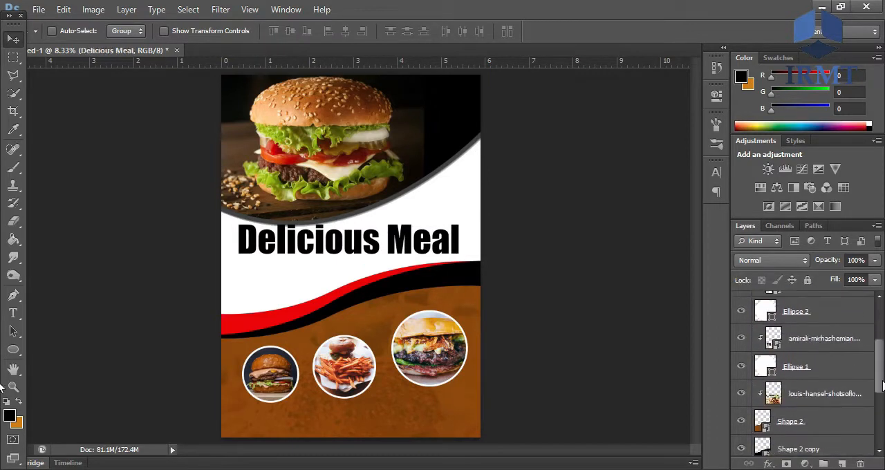
- Set the blending mode of the faded burger backdrop photo to Normal
{"action": "left_click", "coordinate": [816, 348]}
{"action": "left_click", "coordinate": [772, 260]}
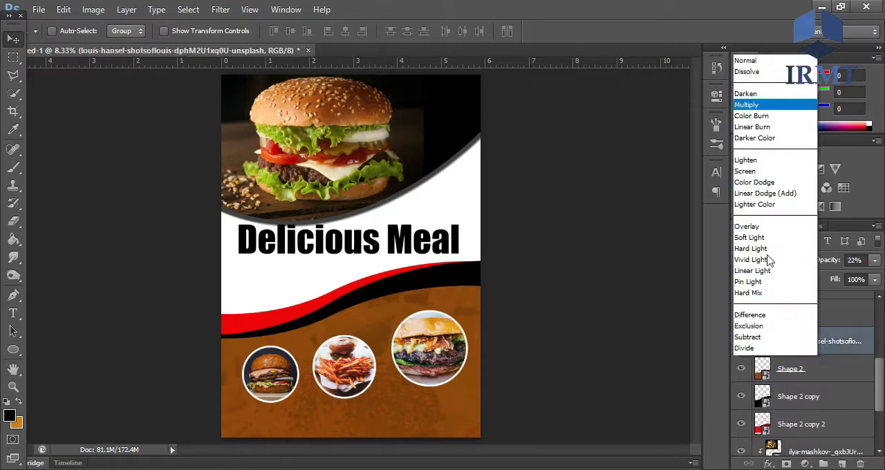
{"action": "left_click", "coordinate": [761, 8]}
- Move the backdrop photo together with the brown, black and red wave shapes slightly down
{"action": "left_click", "coordinate": [846, 367]}
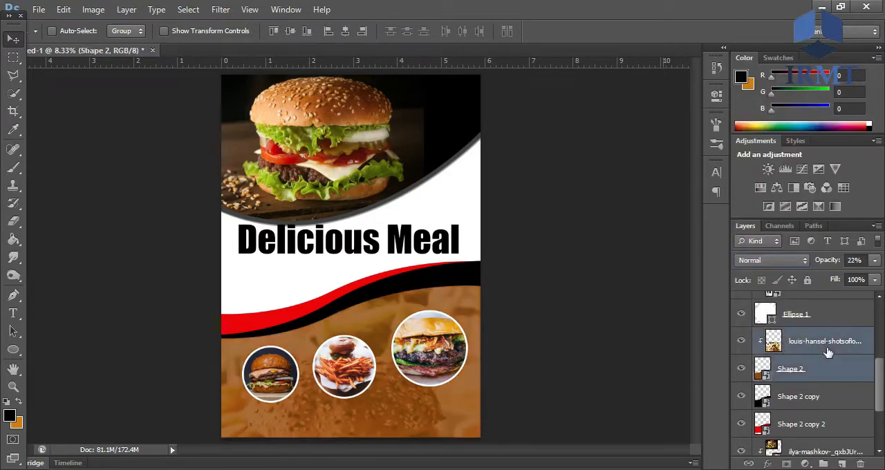
{"action": "left_click", "coordinate": [830, 396], "text": "shift"}
{"action": "left_click", "coordinate": [837, 424], "text": "shift"}
{"action": "left_click_drag", "start_coordinate": [878, 400], "coordinate": [881, 430]}
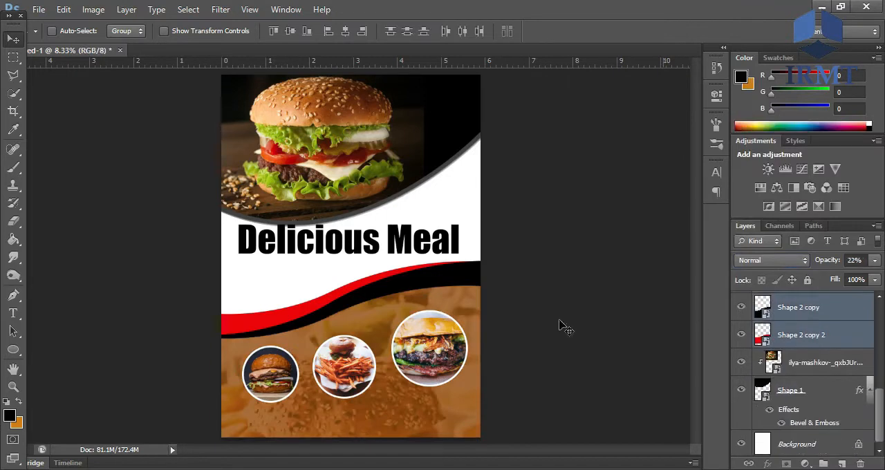
{"action": "left_click_drag", "start_coordinate": [385, 315], "coordinate": [382, 328]}
- Move the three circles with their clipped photos slightly down, and nudge the title down a little
{"action": "left_click_drag", "start_coordinate": [881, 393], "coordinate": [880, 348]}
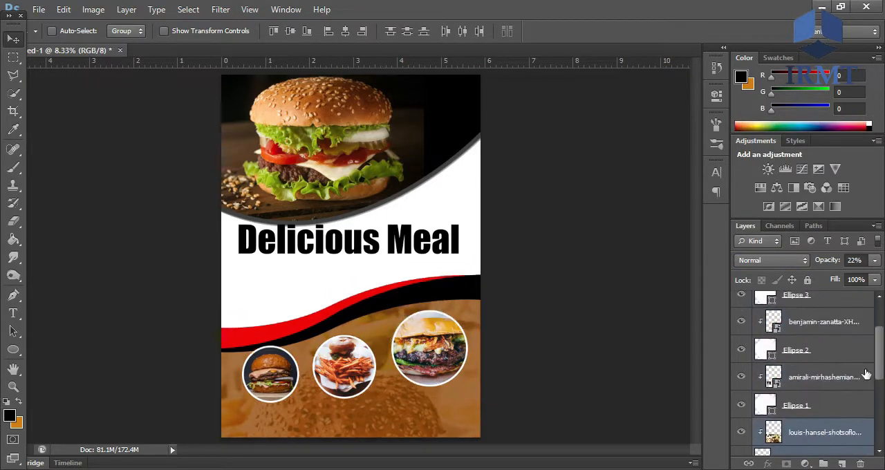
{"action": "left_click", "coordinate": [840, 404]}
{"action": "left_click", "coordinate": [833, 374], "text": "shift"}
{"action": "left_click", "coordinate": [828, 344], "text": "shift"}
{"action": "left_click", "coordinate": [825, 317], "text": "shift"}
{"action": "left_click", "coordinate": [824, 310], "text": "shift"}
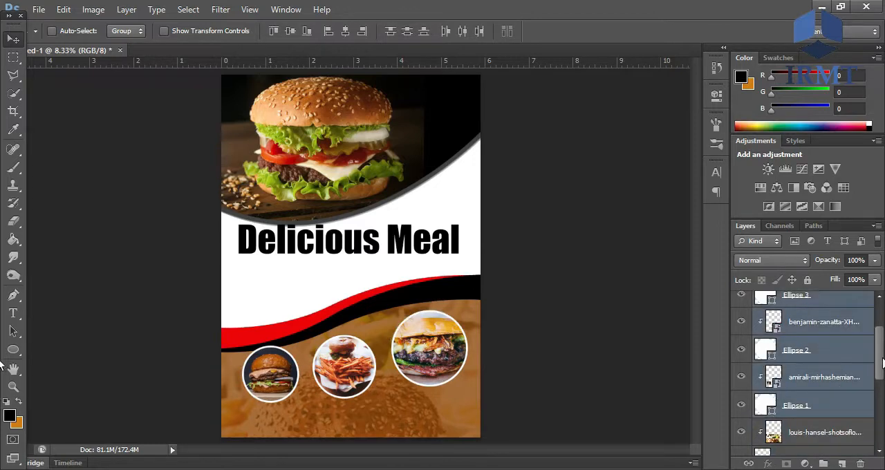
{"action": "scroll", "coordinate": [824, 310], "scroll_direction": "up", "scroll_amount": 2}
{"action": "left_click", "coordinate": [837, 330], "text": "shift"}
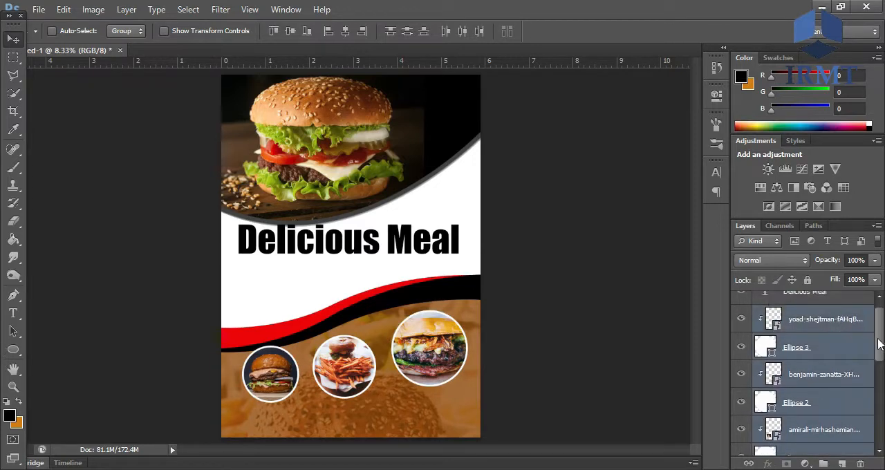
{"action": "left_click_drag", "start_coordinate": [880, 342], "coordinate": [880, 323]}
{"action": "left_click_drag", "start_coordinate": [366, 343], "coordinate": [372, 362]}
{"action": "left_click", "coordinate": [830, 315]}
{"action": "left_click_drag", "start_coordinate": [385, 251], "coordinate": [387, 256]}
- Try filling the Background layer with black, and undo the fill
{"action": "left_click_drag", "start_coordinate": [878, 338], "coordinate": [883, 444]}
{"action": "left_click", "coordinate": [822, 442]}
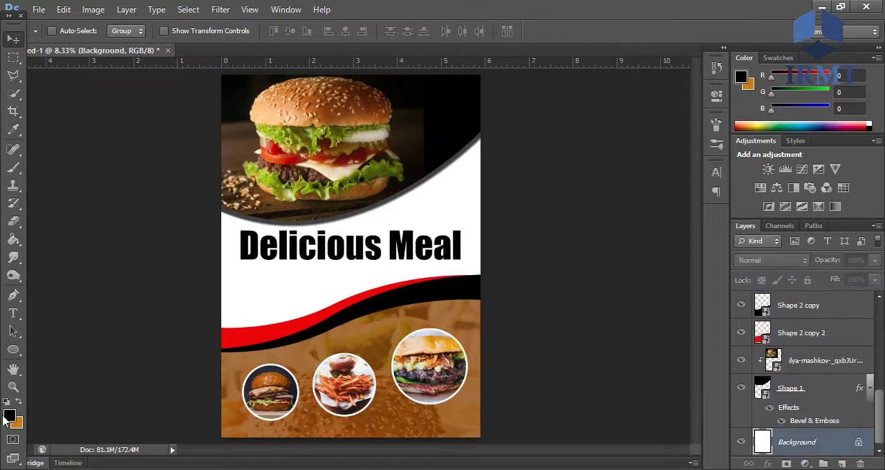
{"action": "left_click", "coordinate": [7, 418]}
{"action": "left_click", "coordinate": [862, 269]}
{"action": "left_click", "coordinate": [13, 239]}
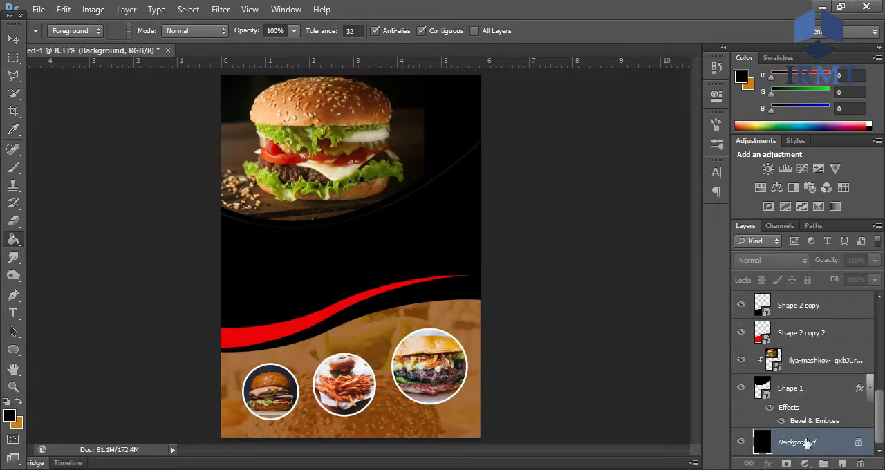
{"action": "key", "text": "ctrl+z"}
- Set the foreground colour to dark grey #515451, and undo the fill applied to the title
{"action": "left_click", "coordinate": [9, 416]}
{"action": "mouse_move", "coordinate": [608, 365]}
{"action": "left_mouse_down"}
{"action": "mouse_move", "coordinate": [549, 353]}
{"action": "mouse_move", "coordinate": [545, 397]}
{"action": "left_mouse_up"}
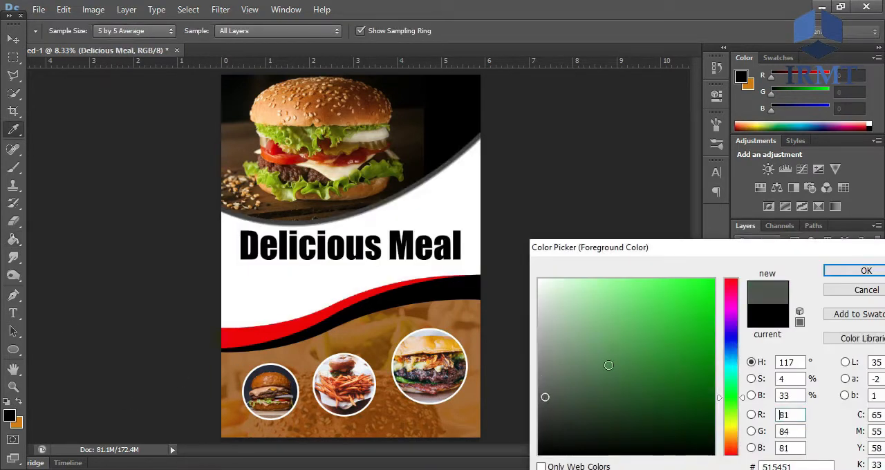
{"action": "left_click", "coordinate": [862, 270]}
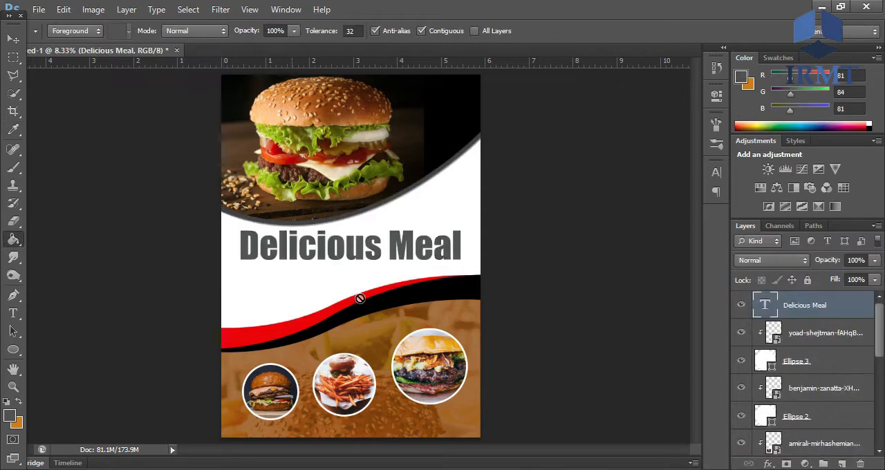
{"action": "key", "text": "ctrl+z"}
- Fill the Background layer with the dark grey foreground colour
{"action": "left_click_drag", "start_coordinate": [878, 355], "coordinate": [878, 424]}
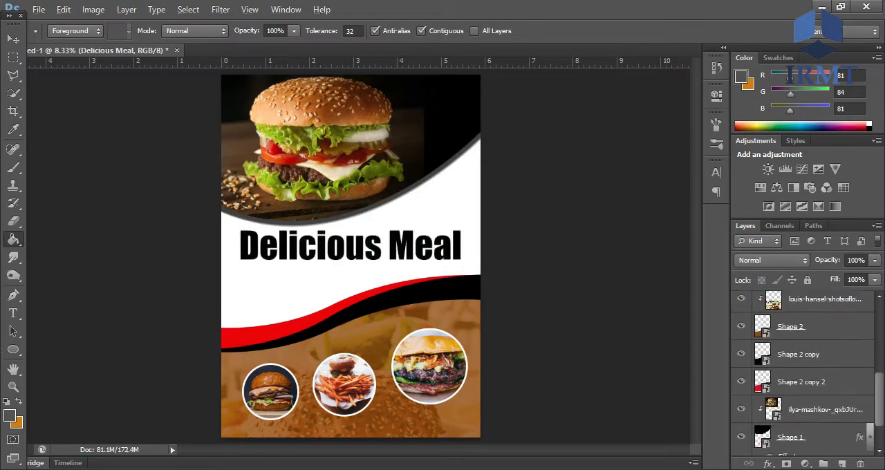
{"action": "left_click", "coordinate": [789, 445]}
{"action": "scroll", "coordinate": [802, 408], "scroll_direction": "down", "scroll_amount": 1}
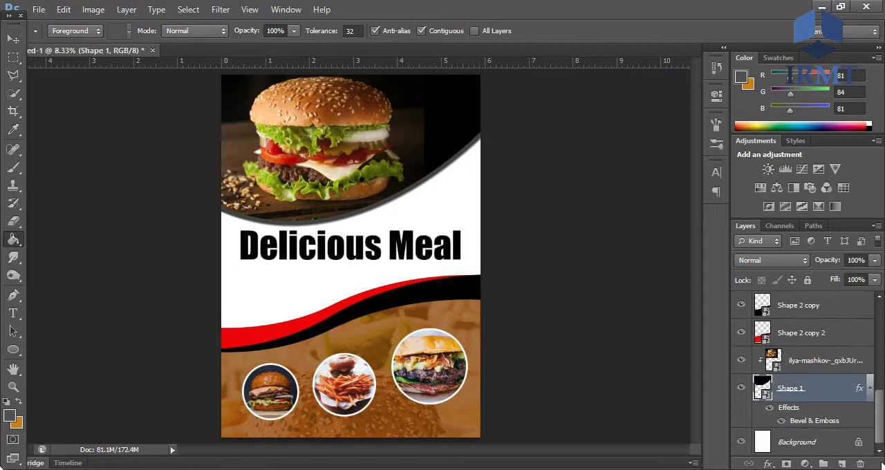
{"action": "left_click", "coordinate": [797, 442]}
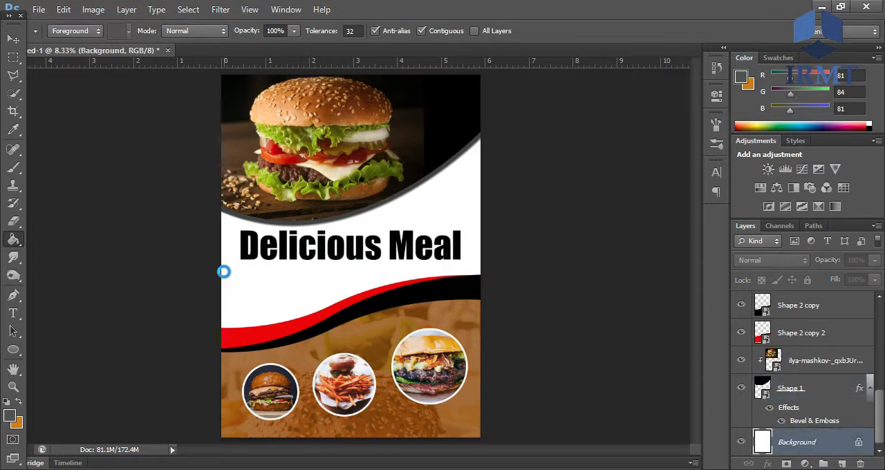
{"action": "left_click", "coordinate": [224, 272]}
- Change the colour of the "Delicious Meal" title text to yellow #fff000
{"action": "left_click", "coordinate": [12, 313]}
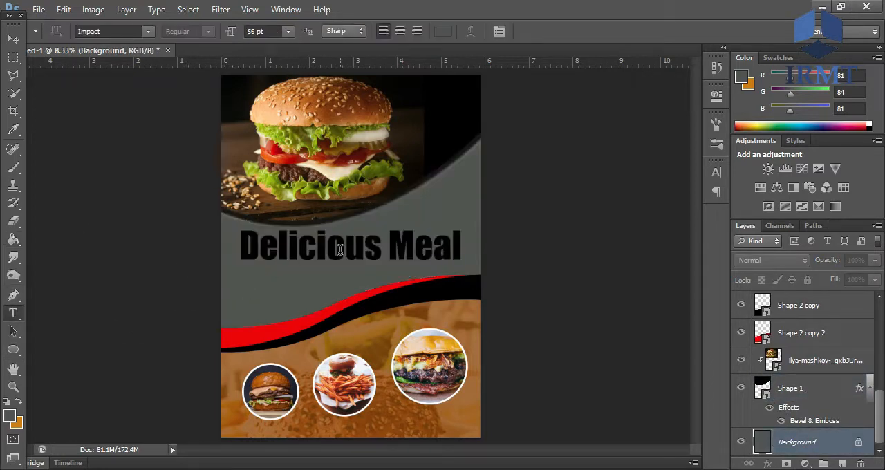
{"action": "scroll", "coordinate": [878, 408], "scroll_direction": "up", "scroll_amount": 5}
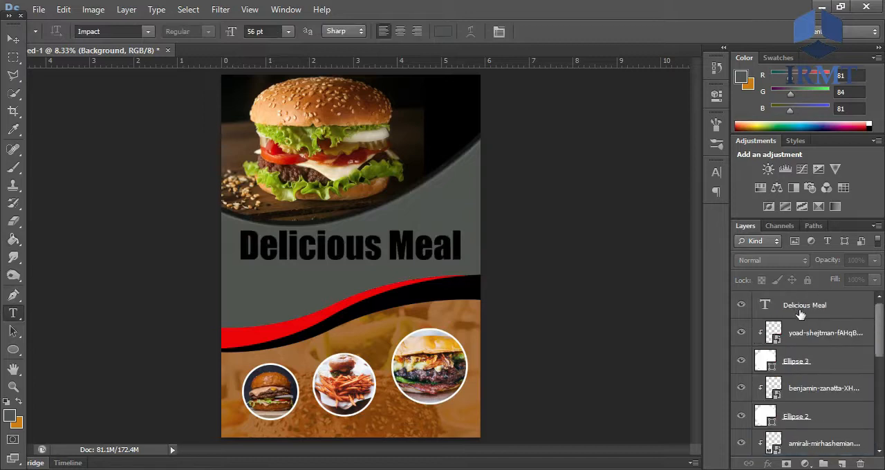
{"action": "left_click", "coordinate": [327, 256]}
{"action": "key", "text": "ctrl+a"}
{"action": "left_click", "coordinate": [442, 32]}
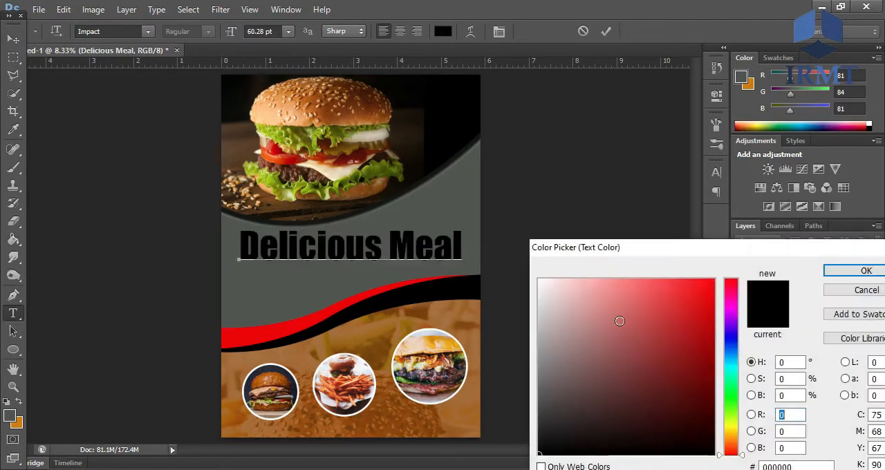
{"action": "left_click", "coordinate": [731, 422]}
{"action": "left_click", "coordinate": [705, 316]}
{"action": "left_click", "coordinate": [732, 428]}
{"action": "left_click_drag", "start_coordinate": [708, 295], "coordinate": [725, 250]}
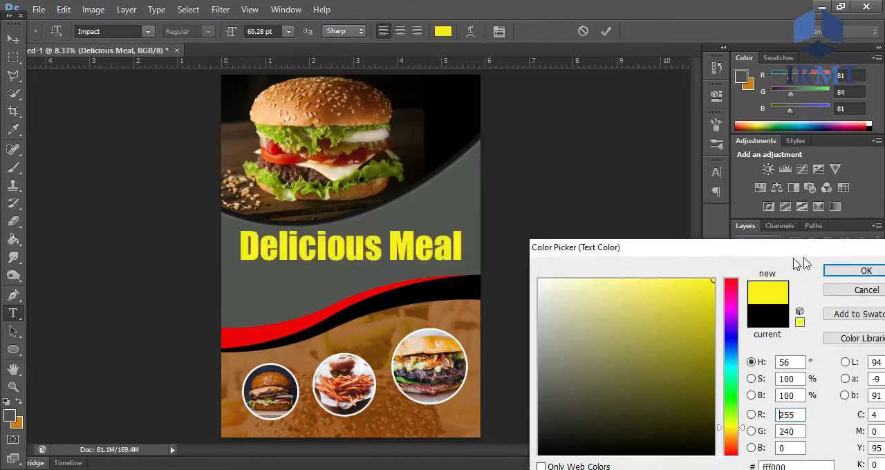
{"action": "left_click", "coordinate": [857, 271]}
{"action": "left_click", "coordinate": [605, 31]}
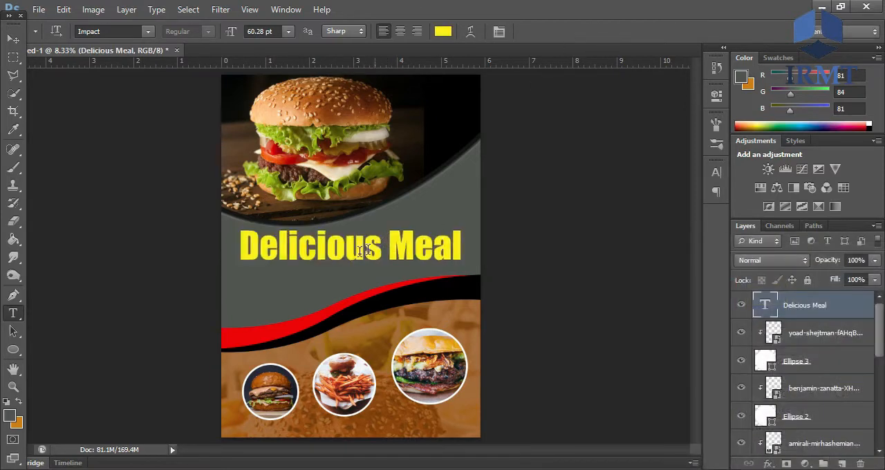
- Add a new text line reading "Every day spent without" directly beneath the title
{"action": "left_click", "coordinate": [292, 286]}
{"action": "type", "text": "Evetry"}
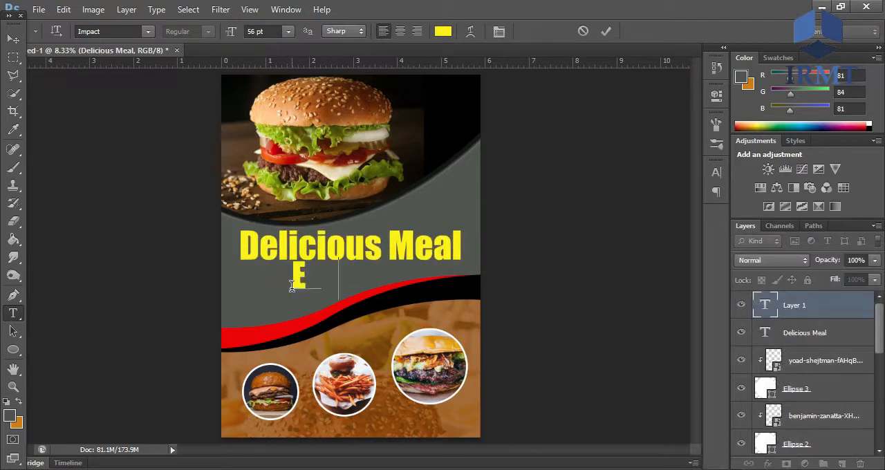
{"action": "key", "text": "BackSpace"}
{"action": "key", "text": "BackSpace"}
{"action": "key", "text": "BackSpace"}
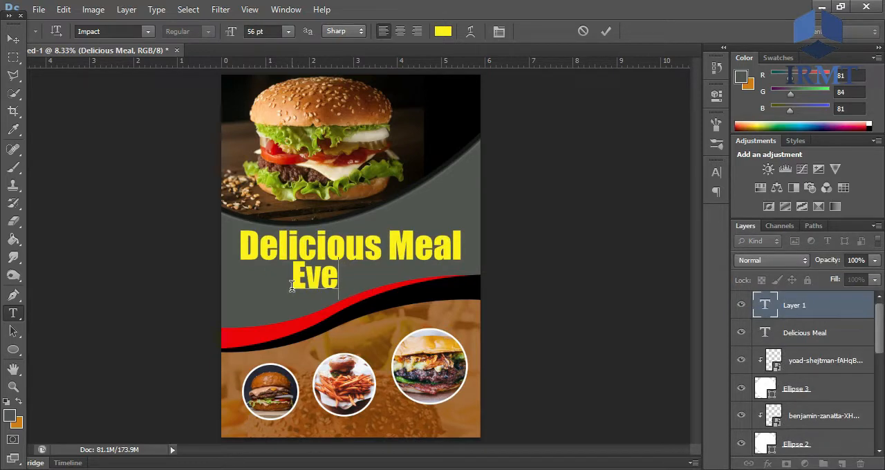
{"action": "type", "text": "ry spent"}
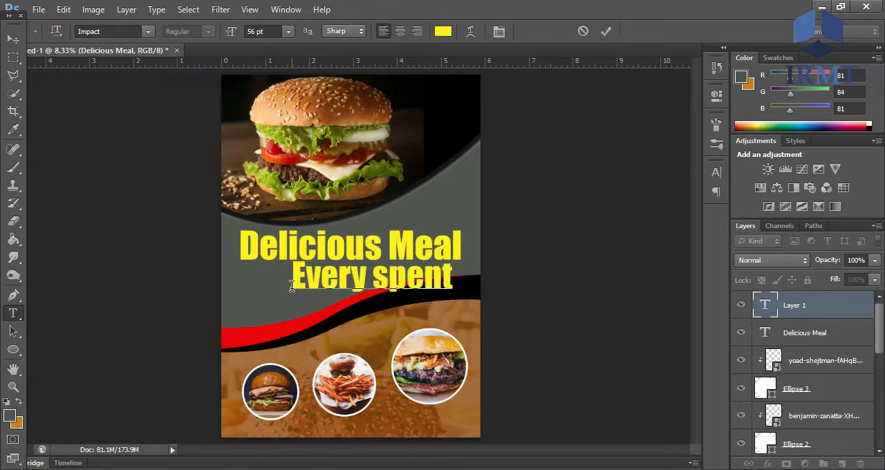
{"action": "key", "text": "BackSpace"}
{"action": "key", "text": "BackSpace"}
{"action": "key", "text": "BackSpace"}
{"action": "key", "text": "BackSpace"}
{"action": "key", "text": "BackSpace"}
{"action": "key", "text": "BackSpace"}
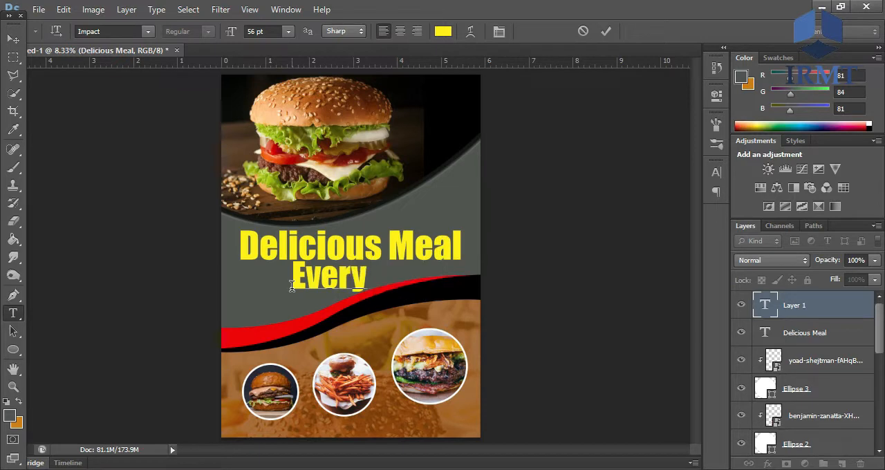
{"action": "type", "text": "day spe"}
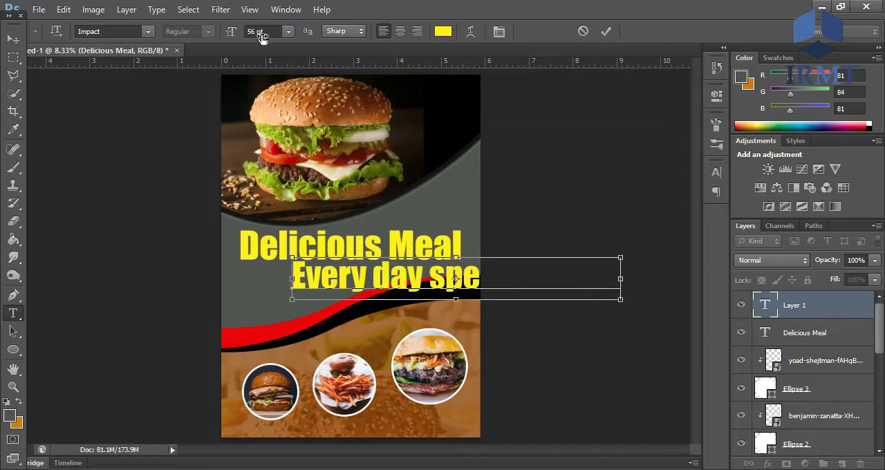
- Reduce the tagline's font size to 40 pt and shift it left so it fits under the title
{"action": "key", "text": "ctrl+a"}
{"action": "left_click_drag", "start_coordinate": [254, 34], "coordinate": [243, 37]}
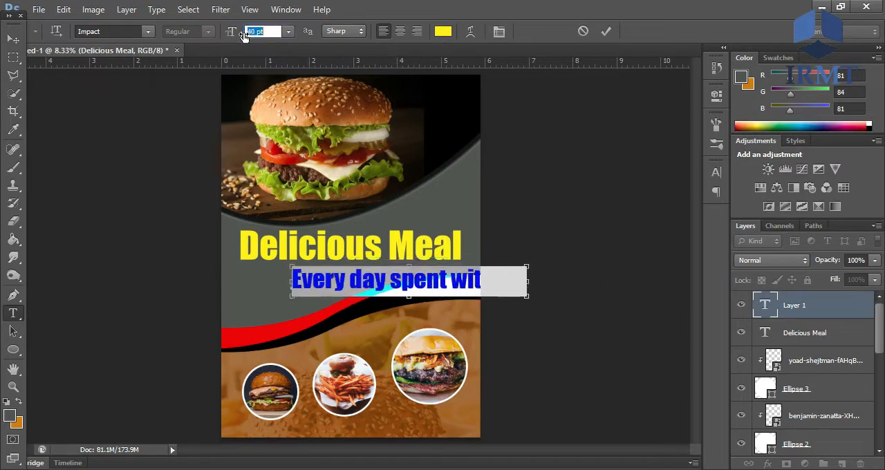
{"action": "left_click", "coordinate": [132, 29]}
{"action": "left_click_drag", "start_coordinate": [433, 291], "coordinate": [380, 283]}
- Try the Kunstler Script font with faux bold on the tagline
{"action": "left_click", "coordinate": [148, 31]}
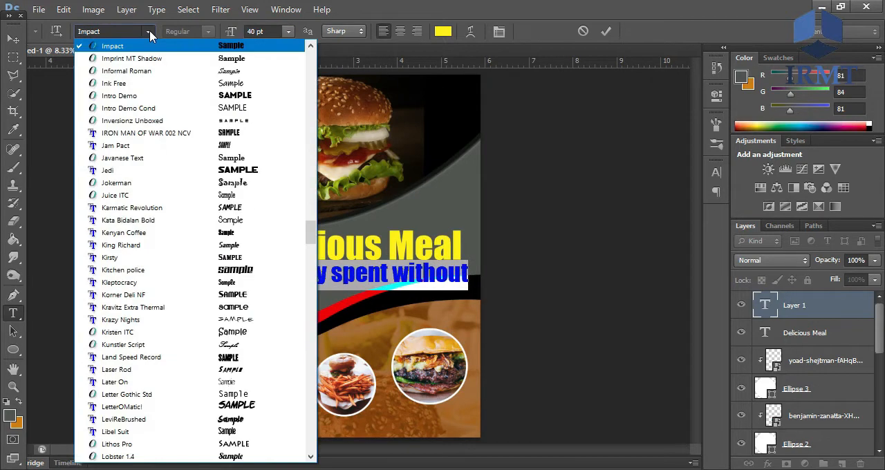
{"action": "left_click", "coordinate": [257, 344]}
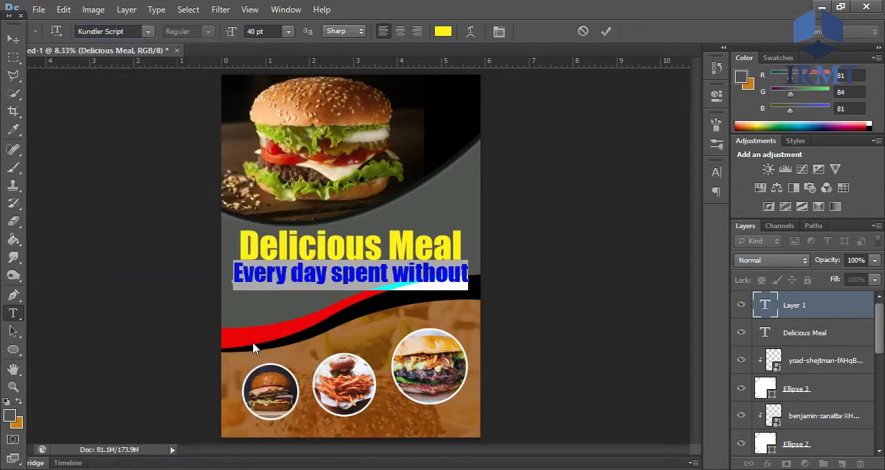
{"action": "left_click", "coordinate": [312, 278]}
{"action": "triple_click", "coordinate": [312, 278]}
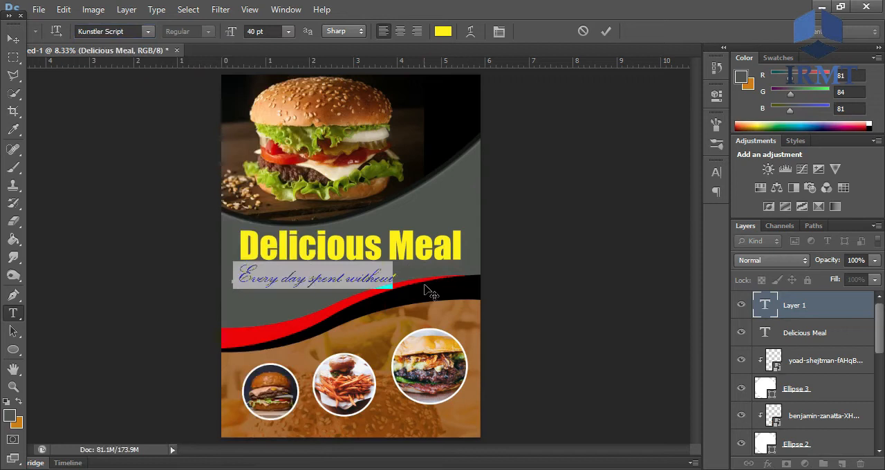
{"action": "left_click", "coordinate": [716, 172]}
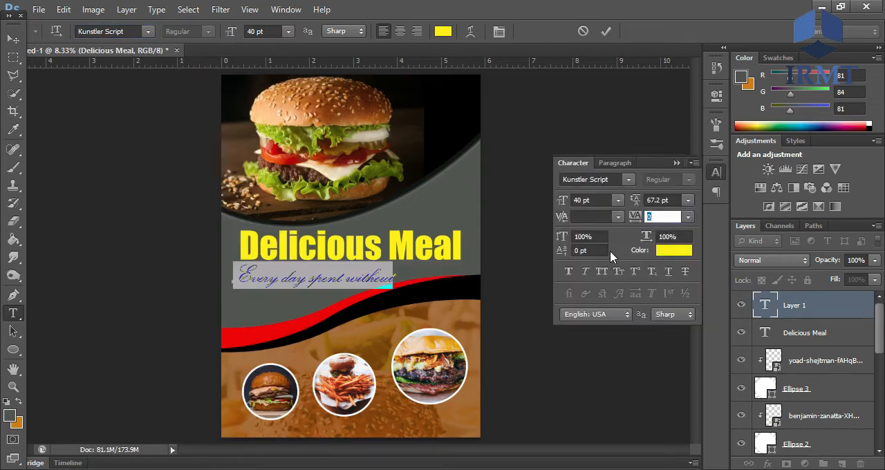
{"action": "left_click", "coordinate": [569, 271]}
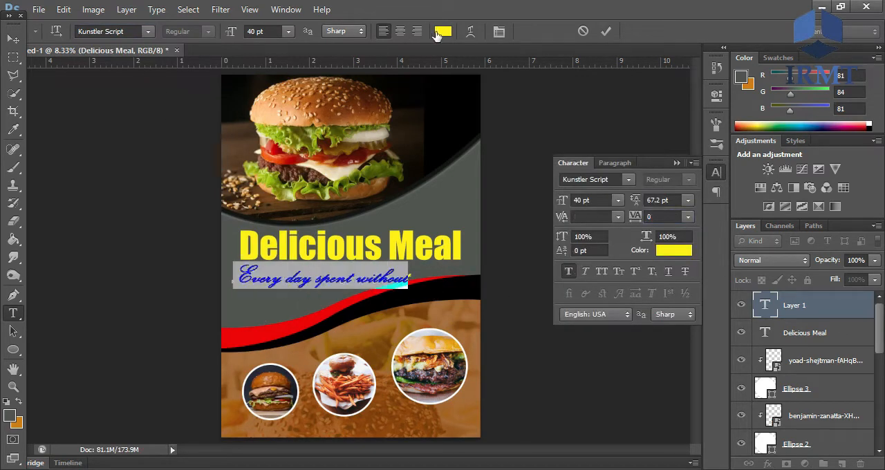
- Set the tagline's text colour to white #ffffff
{"action": "left_click", "coordinate": [443, 31]}
{"action": "left_click_drag", "start_coordinate": [553, 292], "coordinate": [540, 281]}
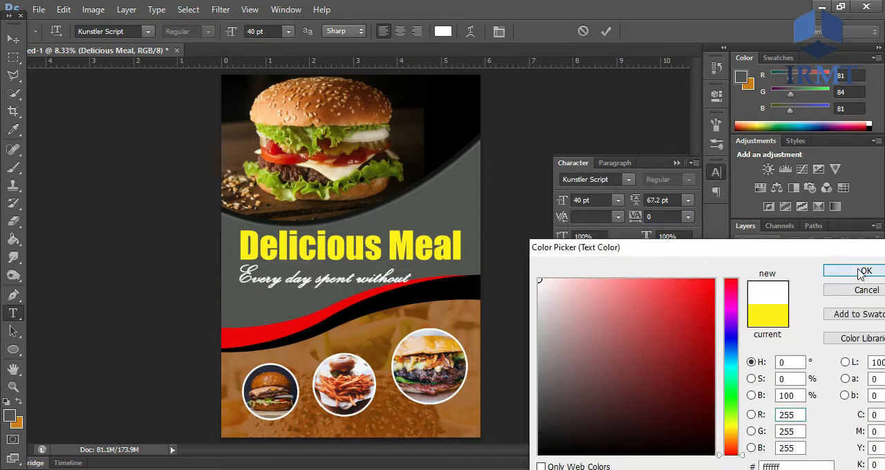
{"action": "left_click", "coordinate": [861, 274]}
- Turn off faux bold for the tagline and change its font to Loki Cola
{"action": "left_click", "coordinate": [570, 272]}
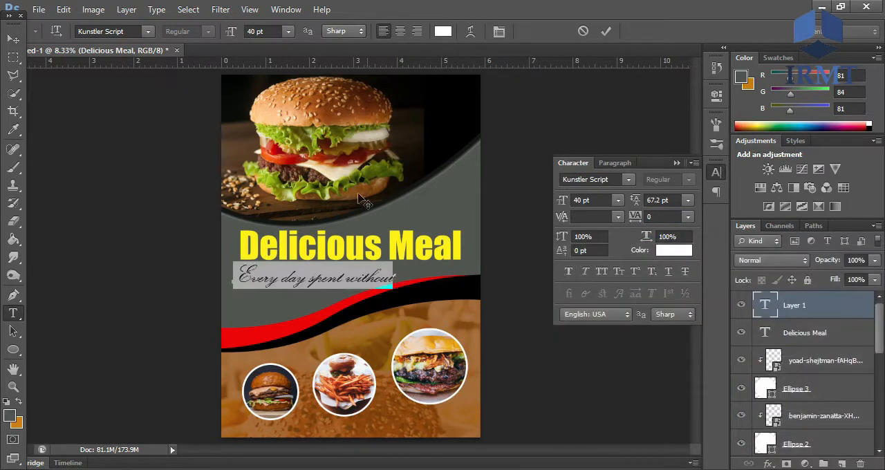
{"action": "left_click", "coordinate": [124, 31]}
{"action": "key", "text": "Down"}
{"action": "key", "text": "Down"}
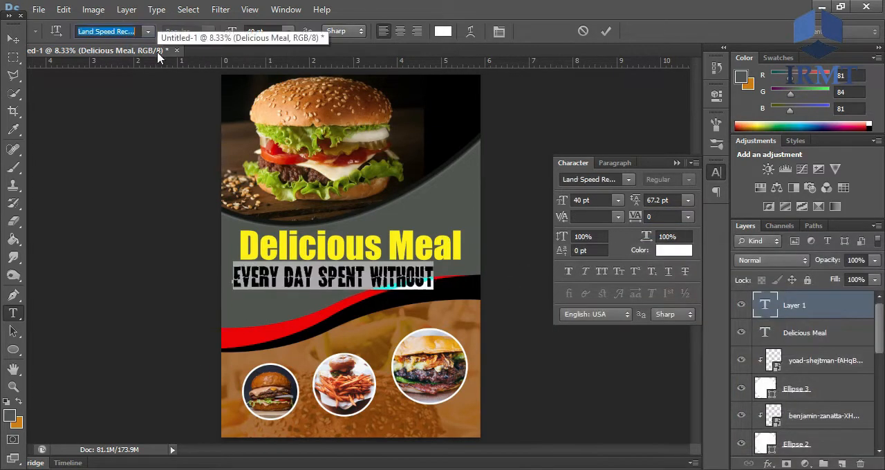
{"action": "key", "text": "Down"}
{"action": "key", "text": "Down"}
{"action": "key", "text": "Down"}
{"action": "key", "text": "Down"}
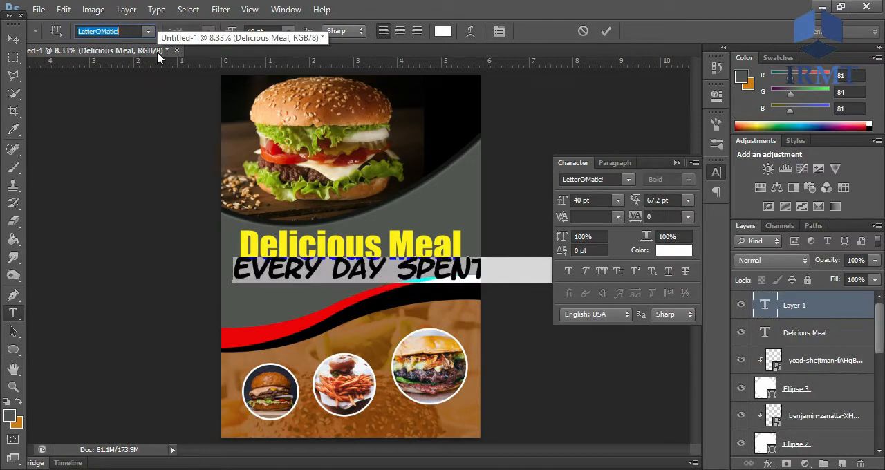
{"action": "key", "text": "Down"}
{"action": "key", "text": "Down"}
{"action": "key", "text": "Down"}
{"action": "key", "text": "Down"}
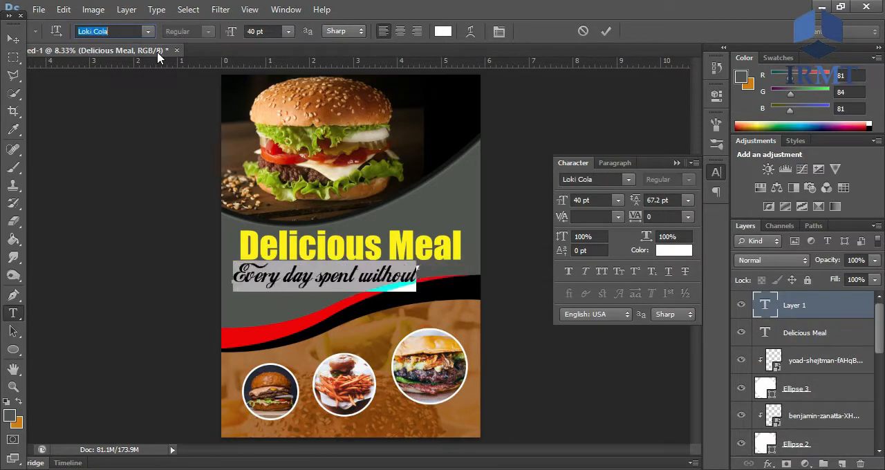
- Centre the tagline under the title, and move both text lines slightly up
{"action": "left_click", "coordinate": [677, 164]}
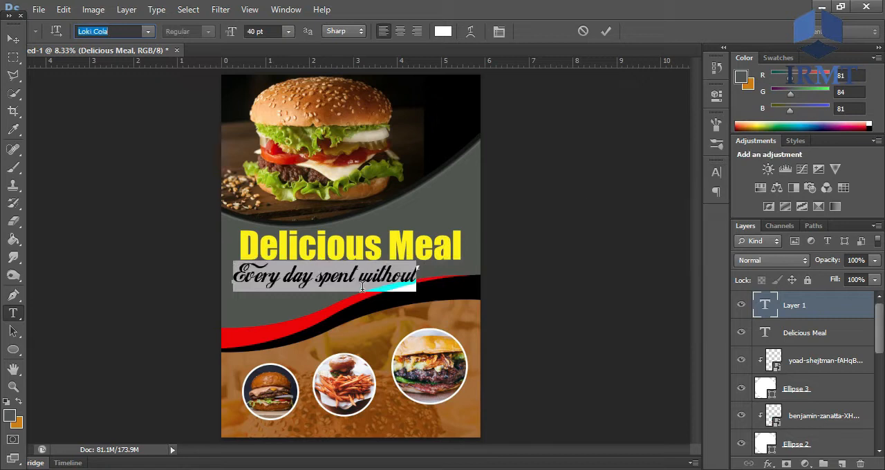
{"action": "left_click_drag", "start_coordinate": [366, 278], "coordinate": [385, 278]}
{"action": "left_click", "coordinate": [382, 280]}
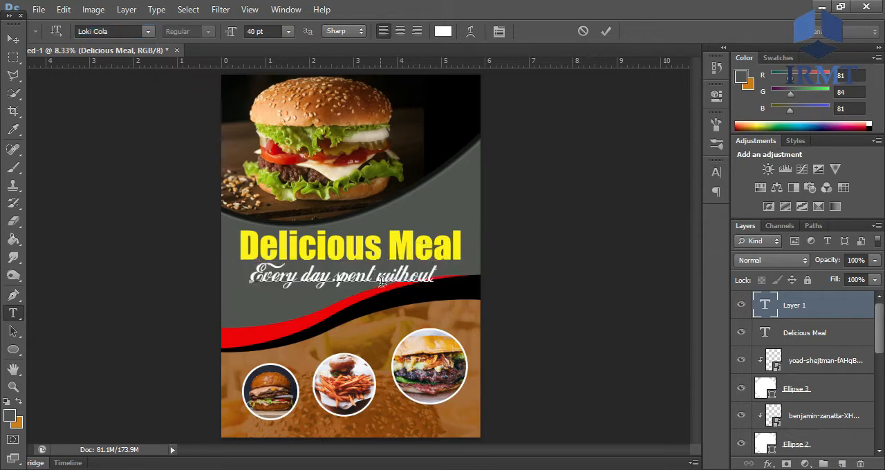
{"action": "left_click", "coordinate": [607, 31]}
{"action": "left_click", "coordinate": [827, 333], "text": "shift"}
{"action": "mouse_move", "coordinate": [397, 255]}
{"action": "left_mouse_down"}
{"action": "mouse_move", "coordinate": [387, 246]}
{"action": "mouse_move", "coordinate": [397, 247]}
{"action": "left_mouse_up"}
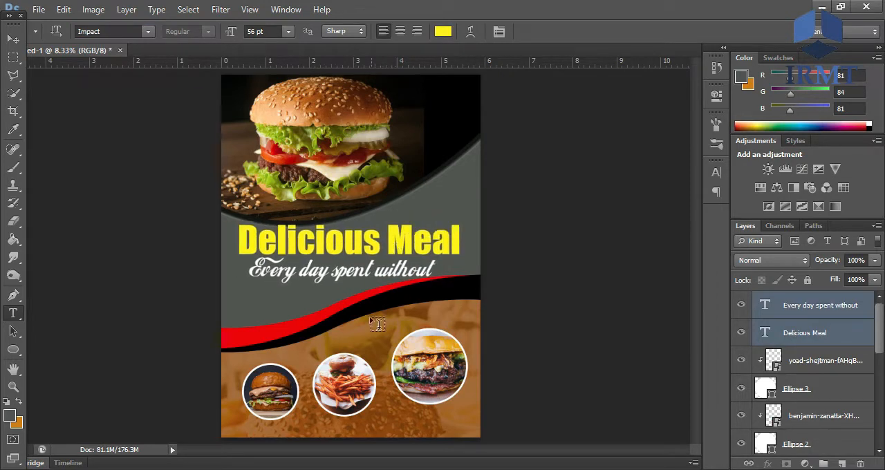
- Move the backdrop photo and the brown, black and red wave shapes down, together with the title and tagline
{"action": "scroll", "coordinate": [882, 337], "scroll_direction": "down", "scroll_amount": 5}
{"action": "left_click", "coordinate": [808, 324], "text": "shift"}
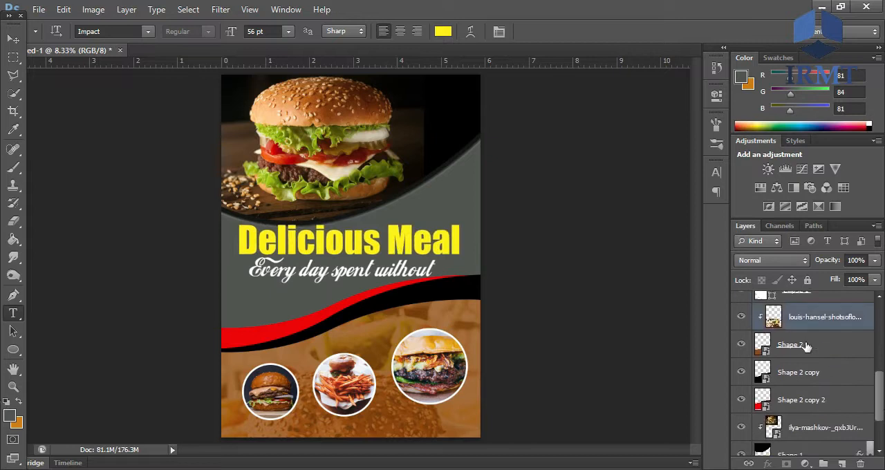
{"action": "left_click", "coordinate": [803, 345], "text": "shift"}
{"action": "left_click", "coordinate": [802, 375], "text": "shift"}
{"action": "left_click", "coordinate": [804, 401], "text": "shift"}
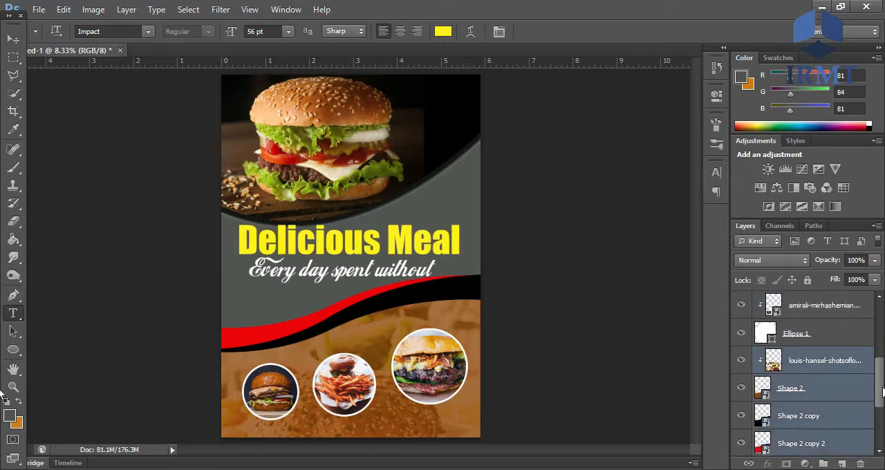
{"action": "left_click_drag", "start_coordinate": [379, 338], "coordinate": [376, 355]}
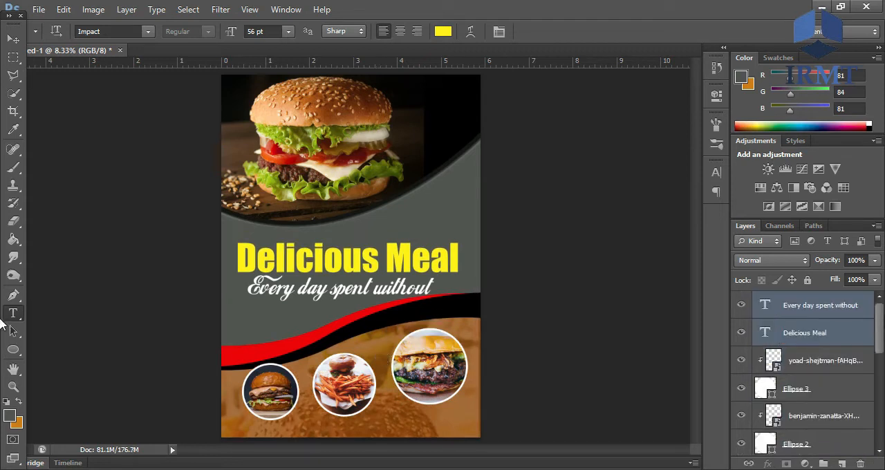
- Move the title and tagline together slightly back up, away from the red wave
{"action": "left_click", "coordinate": [820, 331]}
{"action": "left_click", "coordinate": [818, 310], "text": "ctrl"}
{"action": "left_click", "coordinate": [393, 262]}
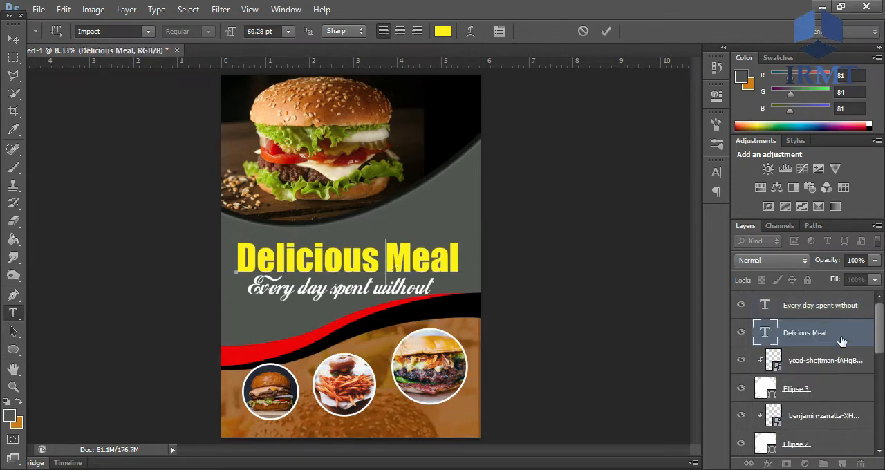
{"action": "left_click", "coordinate": [823, 317], "text": "ctrl"}
{"action": "left_click_drag", "start_coordinate": [393, 276], "coordinate": [392, 261]}
- Draw a thin rounded rectangle, about 4500 by 60 px with a 10 px radius, across the flyer's width below the tagline
{"action": "left_click", "coordinate": [13, 349]}
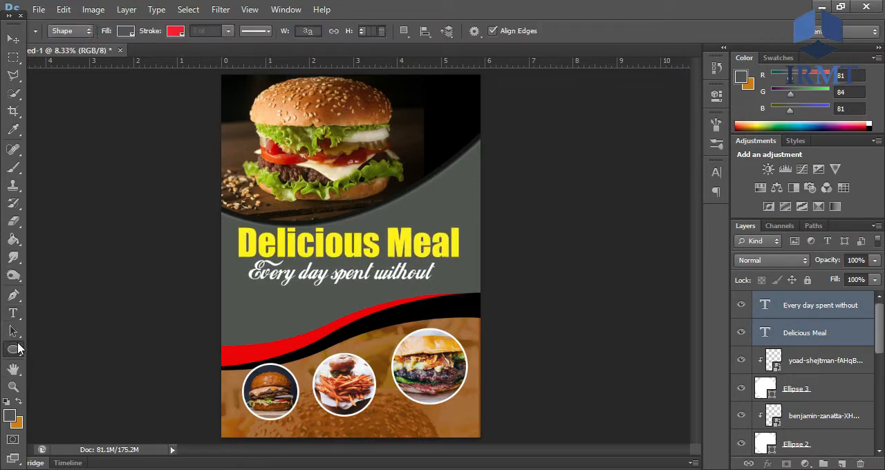
{"action": "left_click", "coordinate": [60, 397]}
{"action": "left_click_drag", "start_coordinate": [222, 284], "coordinate": [481, 288]}
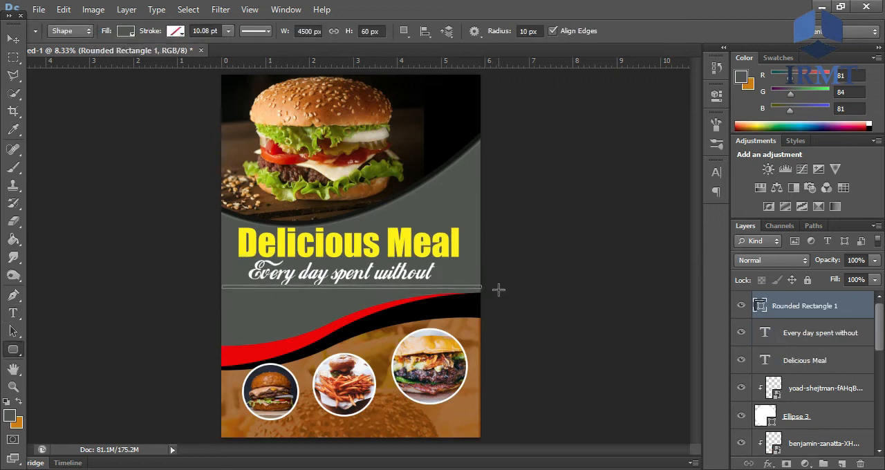
- Fill the thin rounded rectangle with yellow (fff000) and move it slightly down, away from the tagline
{"action": "double_click", "coordinate": [760, 306]}
{"action": "left_click", "coordinate": [540, 280]}
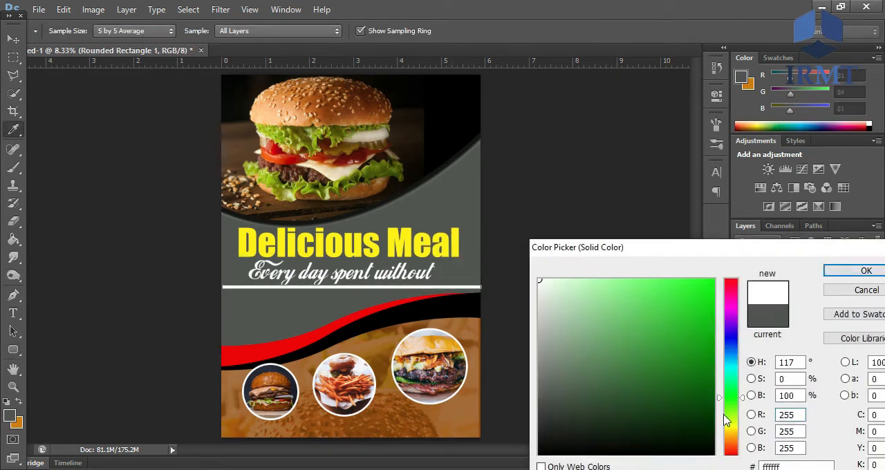
{"action": "left_click", "coordinate": [731, 428]}
{"action": "left_click", "coordinate": [714, 280]}
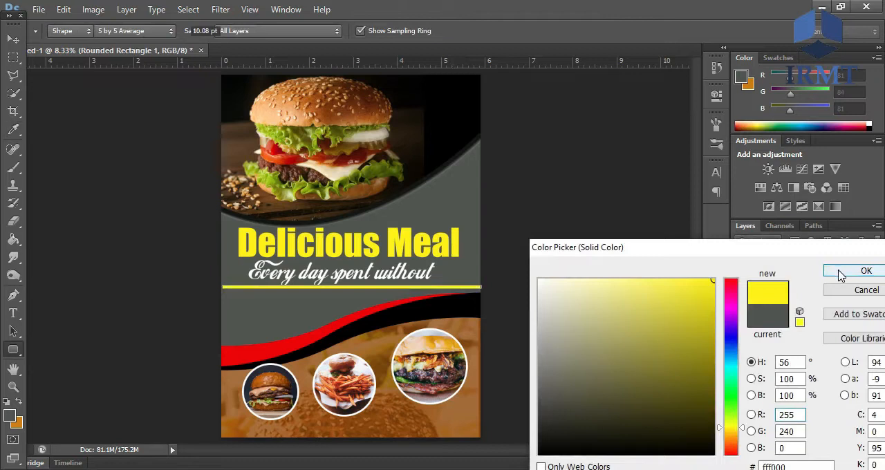
{"action": "left_click", "coordinate": [866, 270]}
{"action": "key", "text": "v"}
{"action": "left_click_drag", "start_coordinate": [361, 284], "coordinate": [345, 296]}
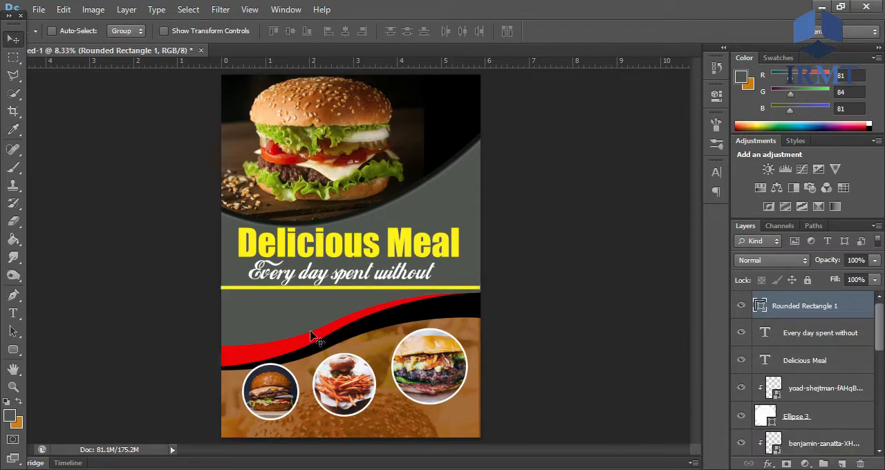
- Rasterize the yellow divider and cut a gap out of its middle, then clear the selection
{"action": "key", "text": "m"}
{"action": "left_click_drag", "start_coordinate": [313, 285], "coordinate": [392, 297]}
{"action": "key", "text": "e"}
{"action": "left_click", "coordinate": [324, 293]}
{"action": "key", "text": "Return"}
{"action": "key", "text": "Delete"}
{"action": "key", "text": "ctrl+d"}
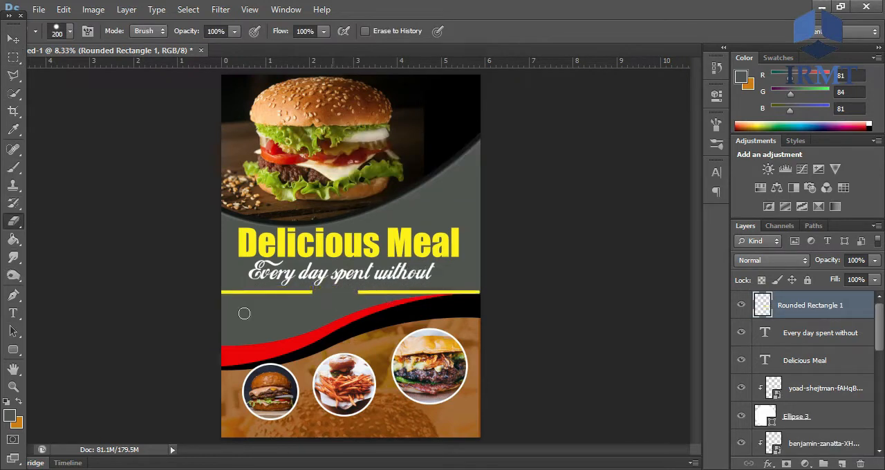
- Add the yellow text "Just Now" at 34 pt and place it at the divider's gap
{"action": "left_click", "coordinate": [14, 314]}
{"action": "left_click", "coordinate": [327, 302]}
{"action": "type", "text": "U"}
{"action": "key", "text": "BackSpace"}
{"action": "type", "text": "Just Now"}
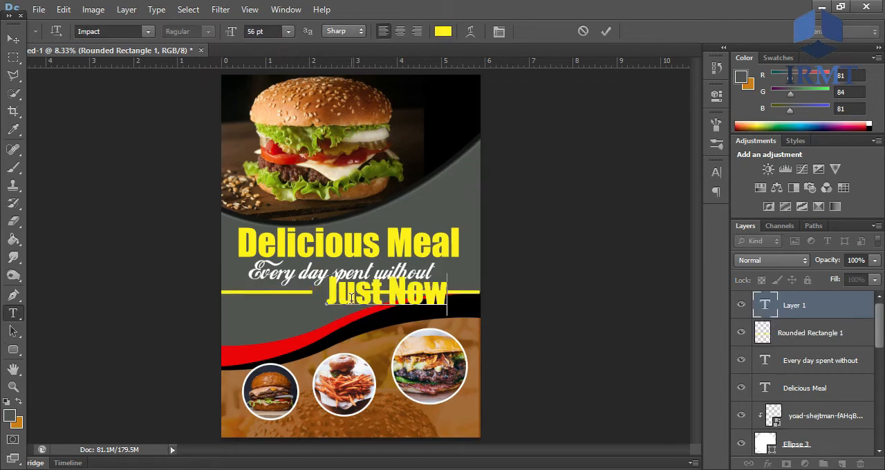
{"action": "key", "text": "ctrl+a"}
{"action": "left_click", "coordinate": [259, 32]}
{"action": "scroll", "coordinate": [259, 32], "scroll_direction": "down", "scroll_amount": 20}
{"action": "left_click", "coordinate": [363, 298], "text": "ctrl"}
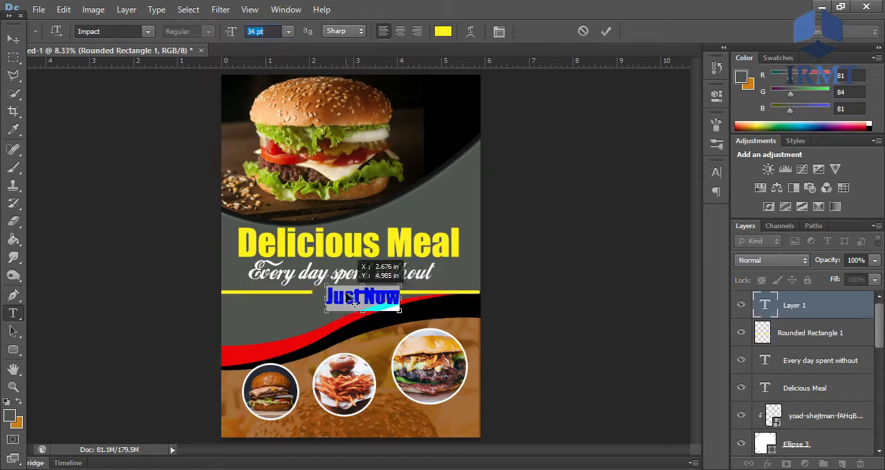
{"action": "left_click_drag", "start_coordinate": [396, 303], "coordinate": [373, 298], "text": "ctrl"}
- Change the "Just Now" font to Kenyan Coffee and fit the text into the divider's gap
{"action": "left_click", "coordinate": [150, 34]}
{"action": "left_click", "coordinate": [184, 58]}
{"action": "scroll", "coordinate": [144, 32], "scroll_direction": "down", "scroll_amount": 4}
{"action": "scroll", "coordinate": [144, 32], "scroll_direction": "down", "scroll_amount": 6}
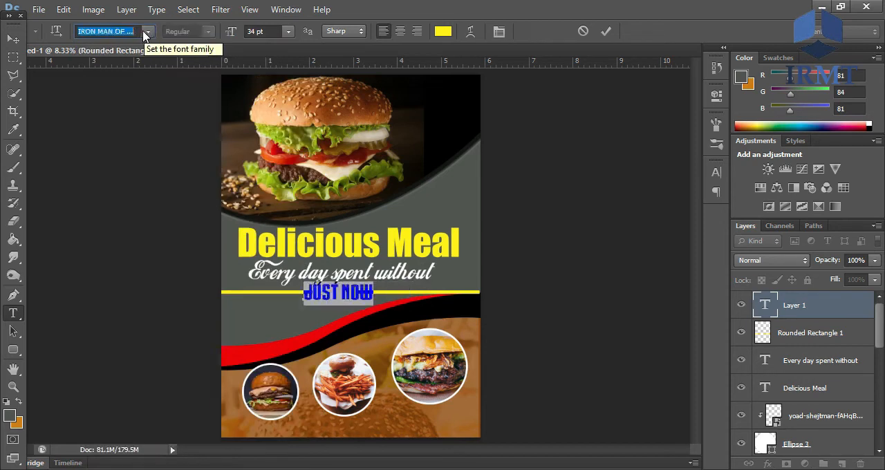
{"action": "scroll", "coordinate": [144, 32], "scroll_direction": "down", "scroll_amount": 2}
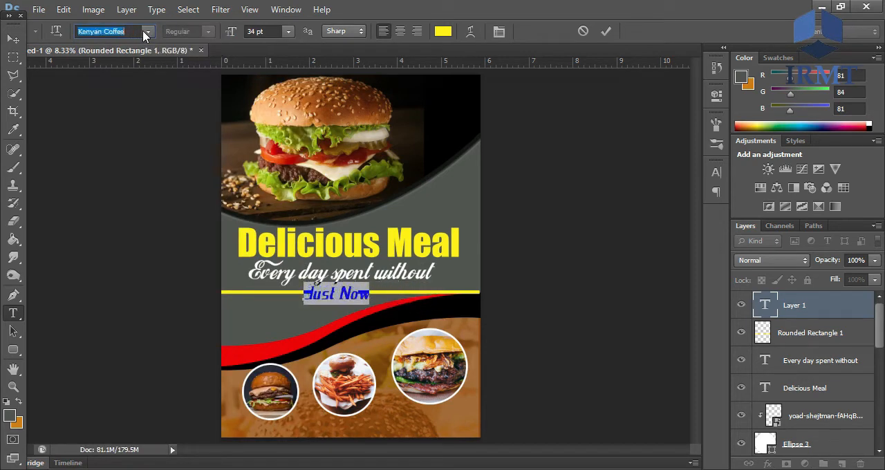
{"action": "left_click_drag", "start_coordinate": [326, 294], "coordinate": [332, 294], "text": "ctrl"}
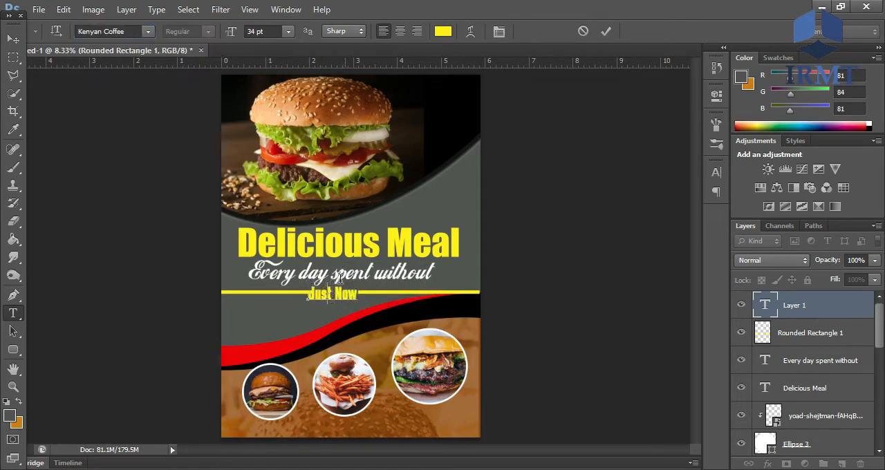
{"action": "key", "text": "ctrl+a"}
{"action": "left_click", "coordinate": [606, 32]}
- Widen the divider's gap by erasing the yellow line behind and just to the right of "Just Now"
{"action": "key", "text": "ctrl+plus"}
{"action": "key", "text": "ctrl+plus"}
{"action": "key", "text": "ctrl+plus"}
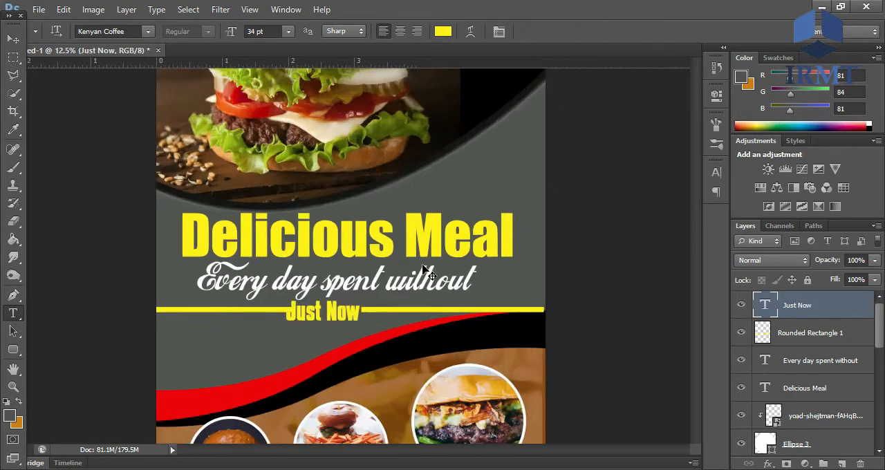
{"action": "left_click_drag", "start_coordinate": [284, 379], "coordinate": [291, 372], "text": "ctrl"}
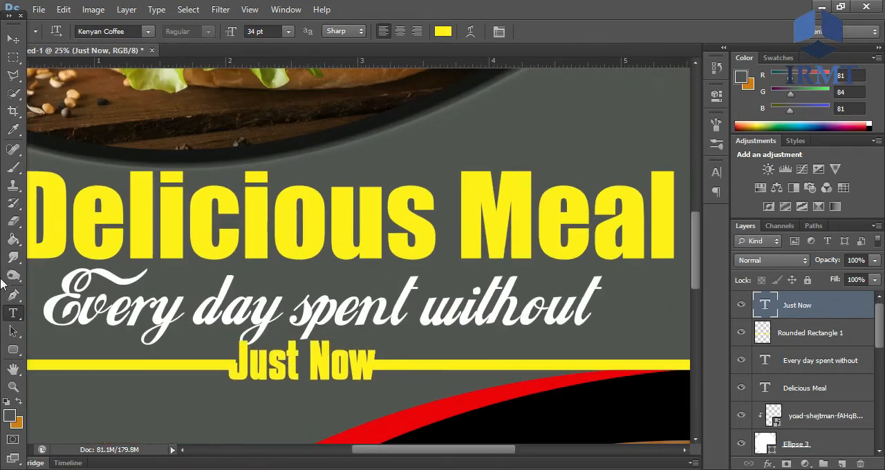
{"action": "key", "text": "m"}
{"action": "left_click_drag", "start_coordinate": [225, 354], "coordinate": [397, 377]}
{"action": "key", "text": "e"}
{"action": "left_click", "coordinate": [389, 369]}
{"action": "left_click", "coordinate": [483, 202]}
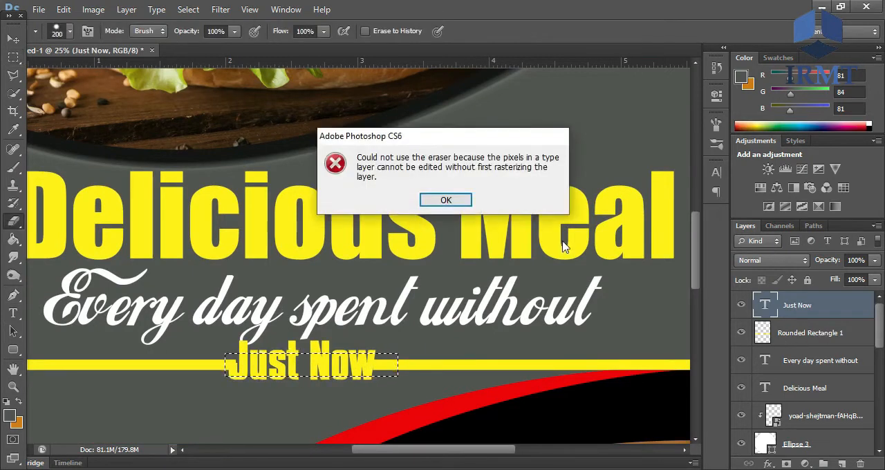
{"action": "key", "text": "Return"}
{"action": "left_click", "coordinate": [809, 333]}
{"action": "left_click_drag", "start_coordinate": [238, 366], "coordinate": [403, 366]}
{"action": "key", "text": "ctrl+d"}
- Centre "Just Now" in the gap, and move the text and divider together slightly down from the tagline
{"action": "left_click", "coordinate": [787, 313]}
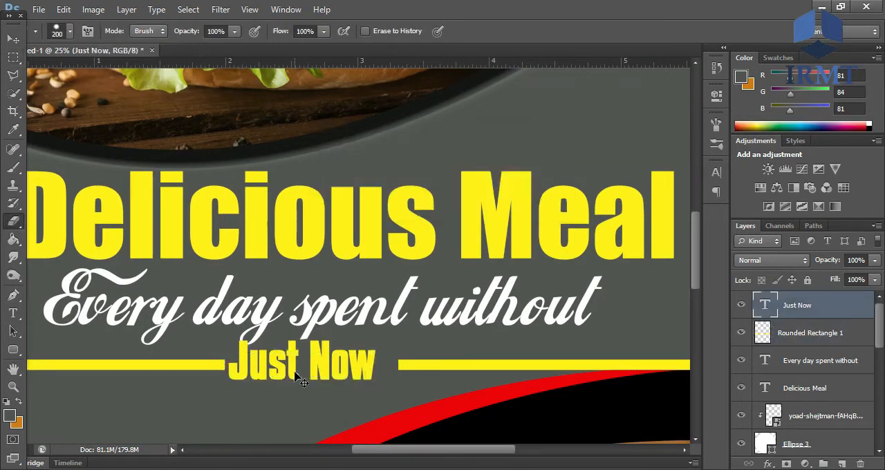
{"action": "left_click_drag", "start_coordinate": [295, 372], "coordinate": [305, 372], "text": "ctrl"}
{"action": "left_click", "coordinate": [799, 338], "text": "ctrl"}
{"action": "left_click_drag", "start_coordinate": [403, 366], "coordinate": [400, 375], "text": "ctrl"}
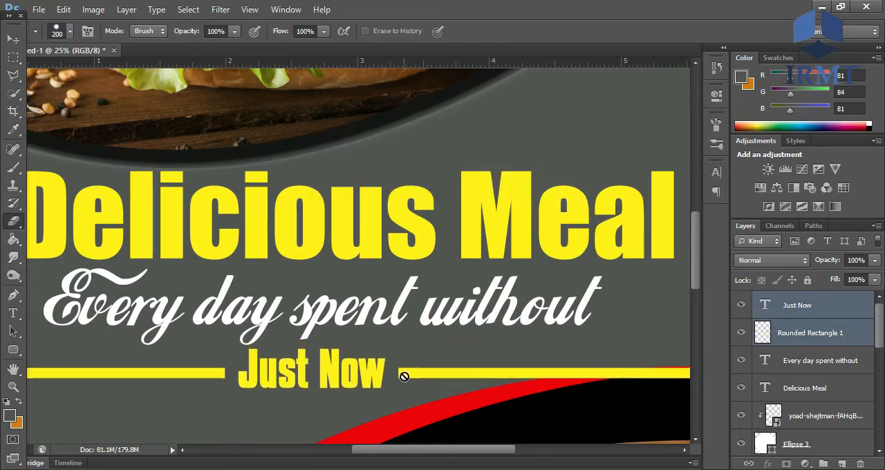
{"action": "key", "text": "ctrl+minus"}
{"action": "key", "text": "ctrl+minus"}
{"action": "key", "text": "ctrl+minus"}
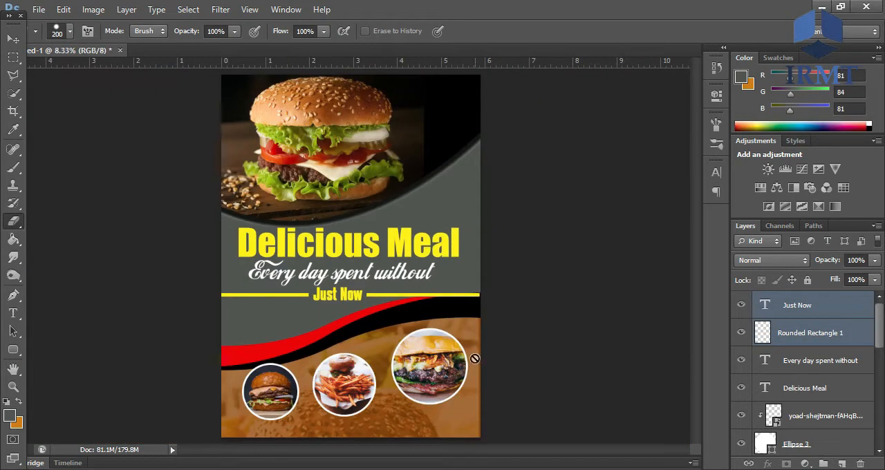
- Reduce the red wave's opacity to 72% and the black wave's opacity to 73%
{"action": "left_click_drag", "start_coordinate": [883, 317], "coordinate": [881, 385]}
{"action": "left_click", "coordinate": [855, 426]}
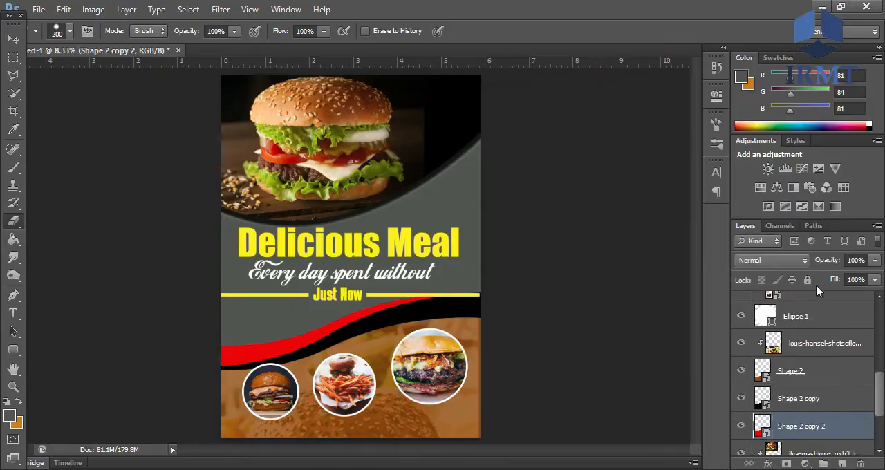
{"action": "left_click_drag", "start_coordinate": [864, 265], "coordinate": [848, 268]}
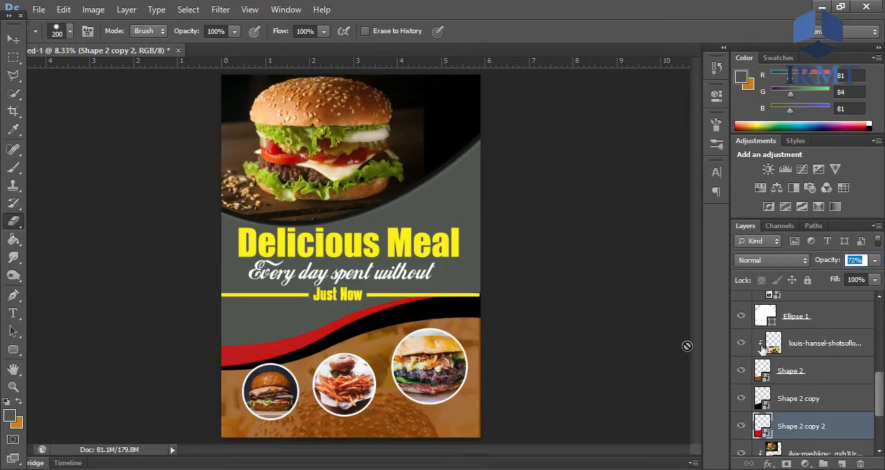
{"action": "left_click", "coordinate": [800, 398]}
{"action": "left_click_drag", "start_coordinate": [843, 263], "coordinate": [845, 267]}
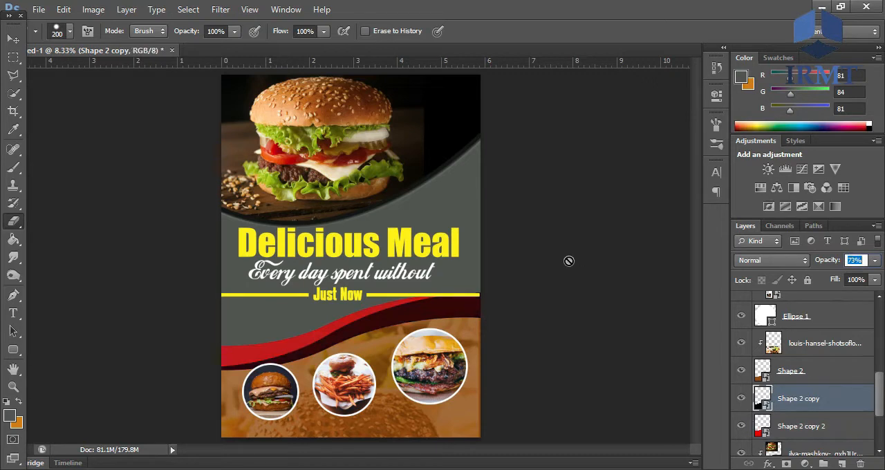
- Draw a white circle over the upper-right edge of each circular photo, the one on the left photo about 288 px across
{"action": "left_click", "coordinate": [402, 390]}
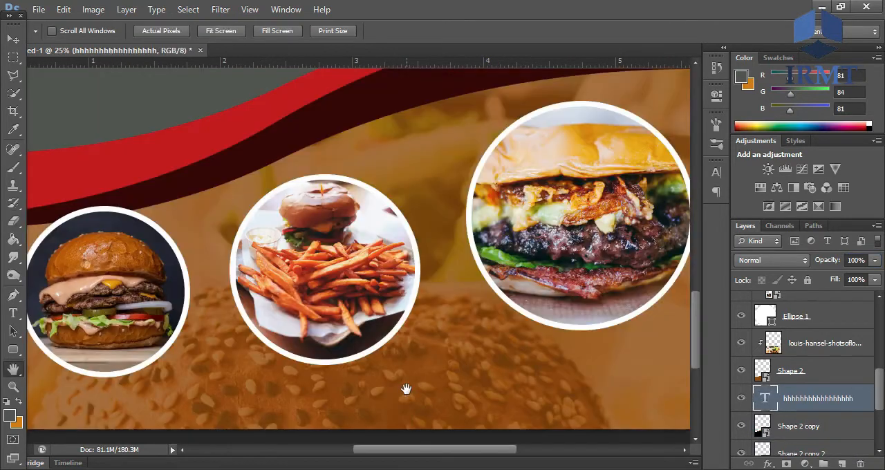
{"action": "key", "text": "ctrl+minus"}
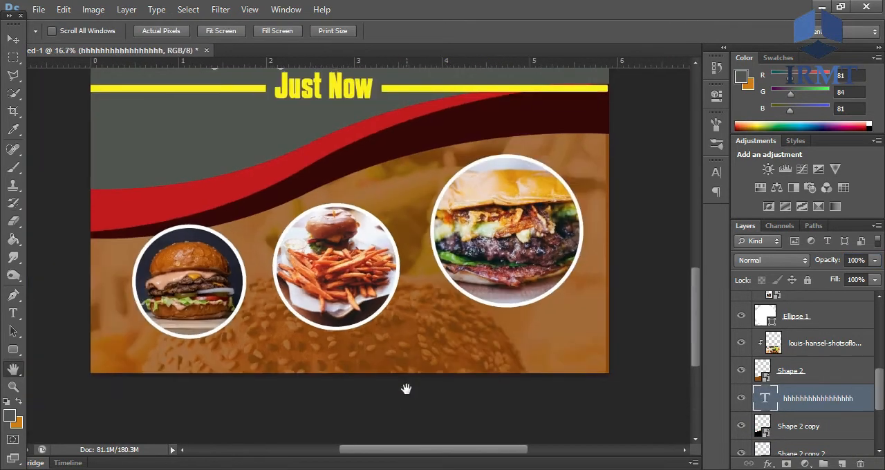
{"action": "left_click", "coordinate": [13, 350]}
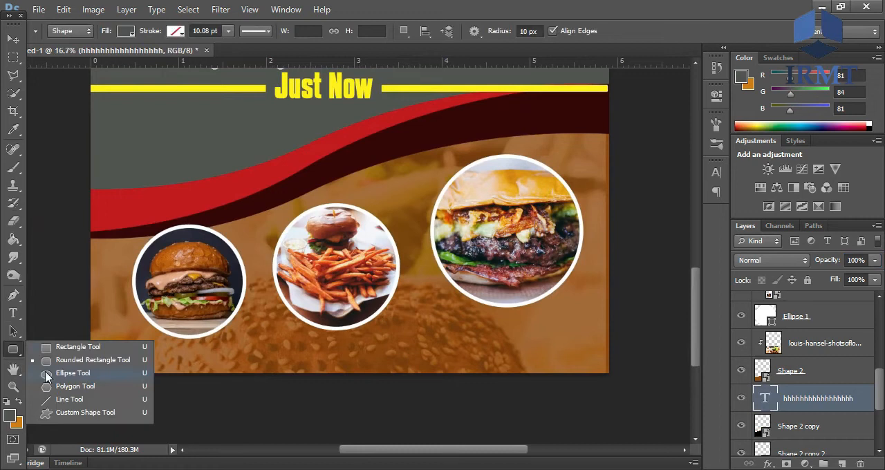
{"action": "left_click", "coordinate": [72, 373]}
{"action": "left_click_drag", "start_coordinate": [217, 217], "coordinate": [246, 254]}
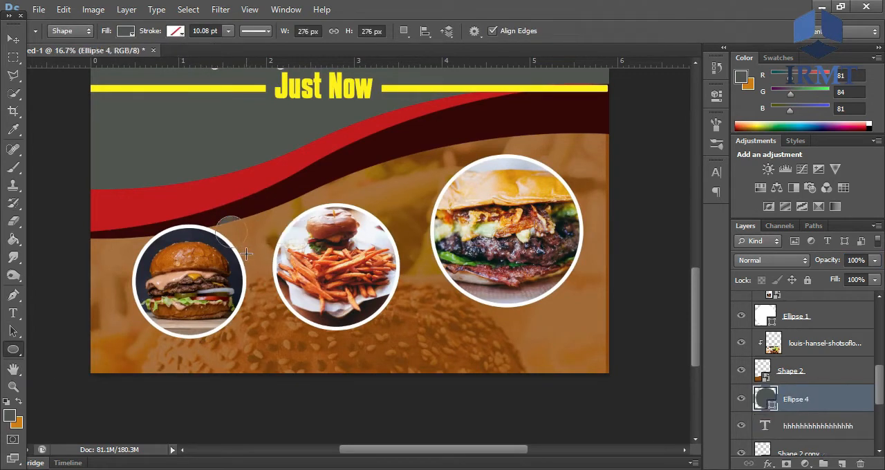
{"action": "key", "text": "ctrl+z"}
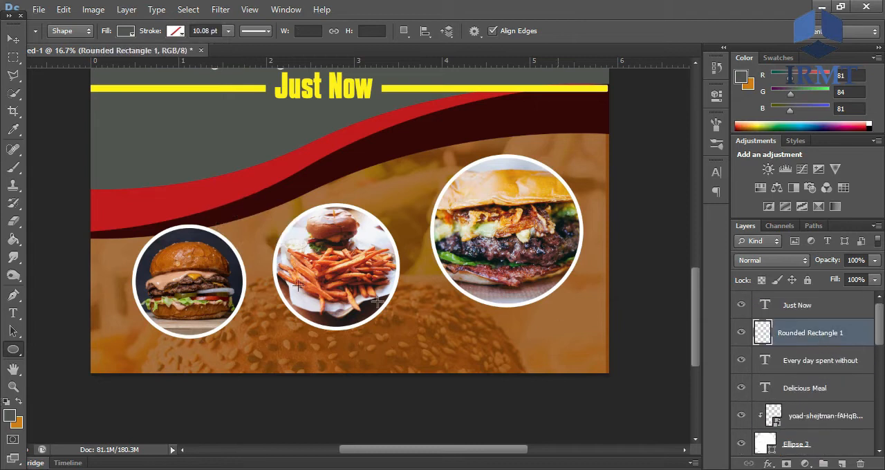
{"action": "left_click_drag", "start_coordinate": [227, 237], "coordinate": [249, 252]}
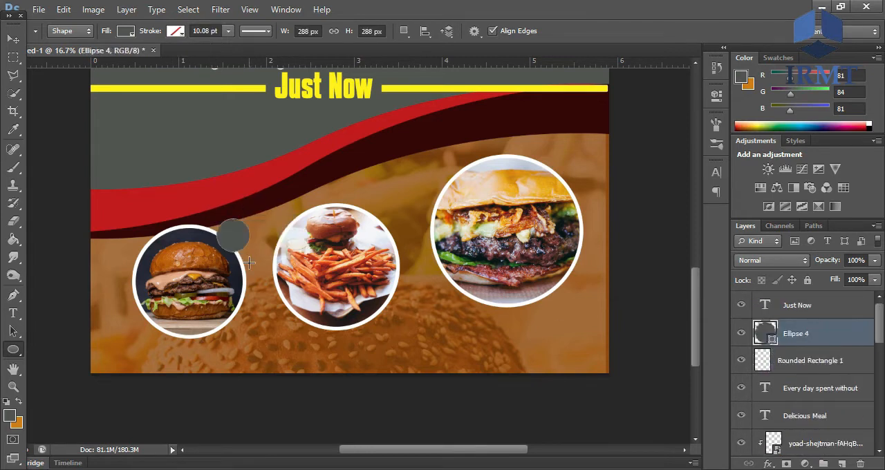
{"action": "left_click", "coordinate": [127, 31]}
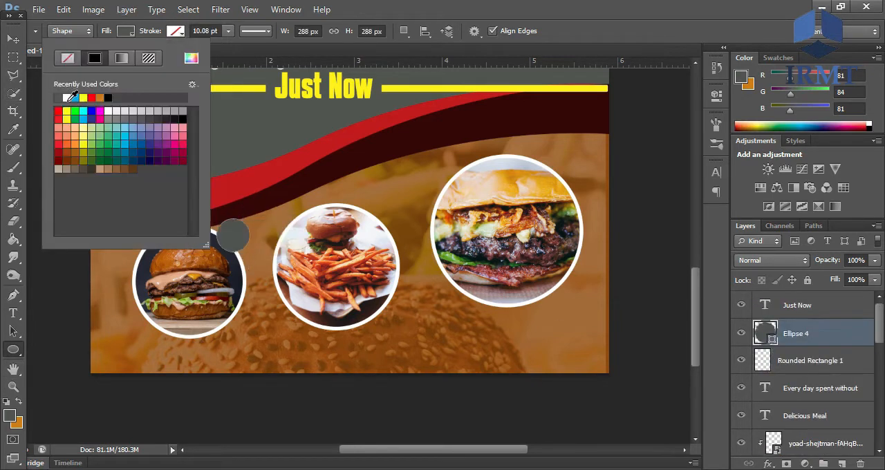
{"action": "left_click", "coordinate": [68, 98]}
{"action": "left_click", "coordinate": [385, 7]}
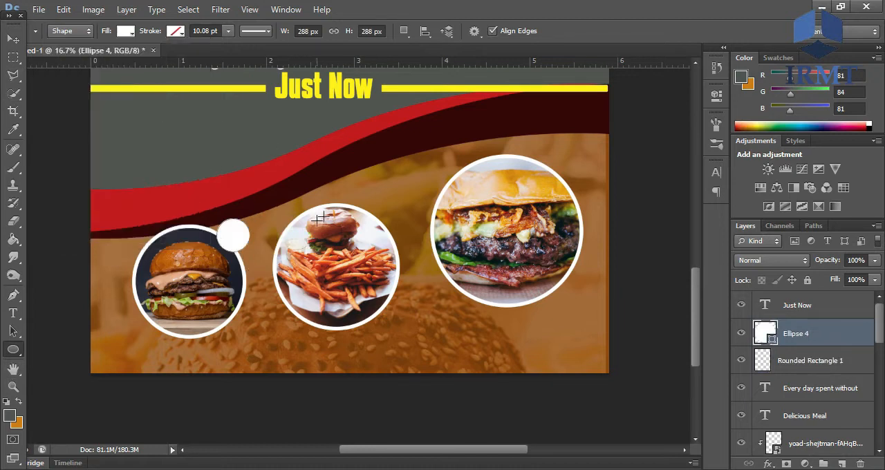
{"action": "mouse_move", "coordinate": [352, 194]}
{"action": "left_mouse_down"}
{"action": "mouse_move", "coordinate": [400, 207]}
{"action": "mouse_move", "coordinate": [396, 234]}
{"action": "mouse_move", "coordinate": [394, 208]}
{"action": "left_mouse_up"}
{"action": "left_click_drag", "start_coordinate": [536, 150], "coordinate": [584, 166]}
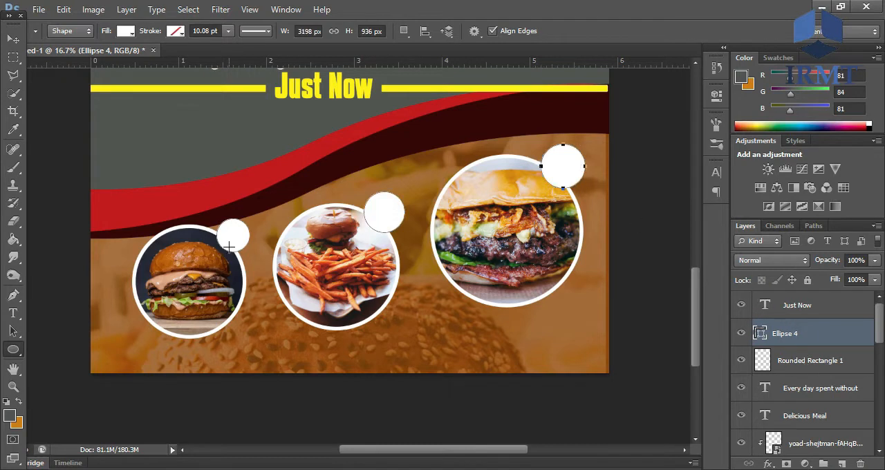
- Add a two-line black "Rs 150" price text in 17 pt Kenyan Coffee, with the leading tightened to 14.01 pt
{"action": "left_click", "coordinate": [13, 313]}
{"action": "left_click", "coordinate": [293, 187]}
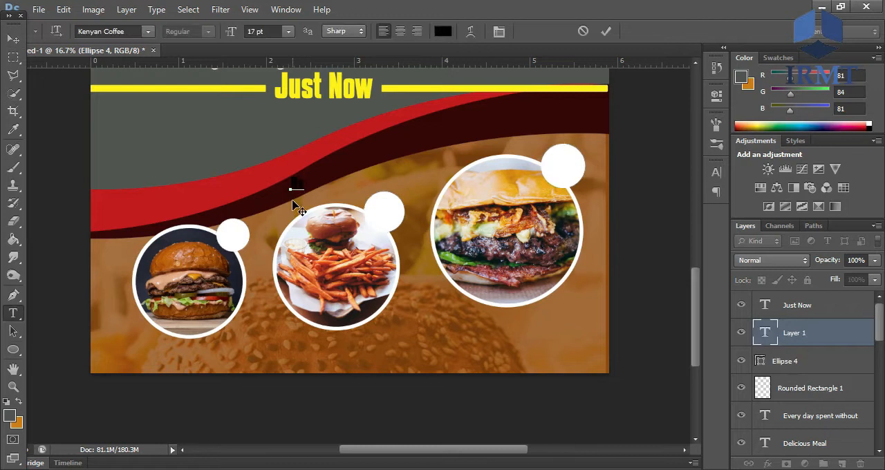
{"action": "key", "text": "ctrl+a"}
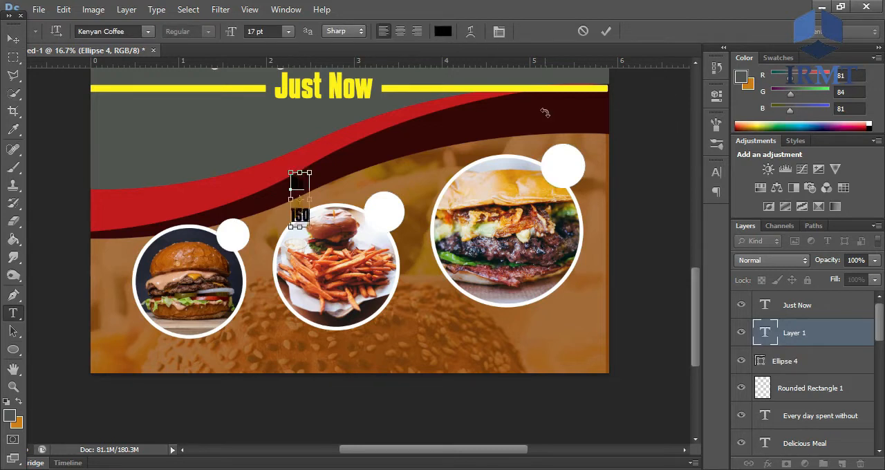
{"action": "left_click", "coordinate": [715, 172]}
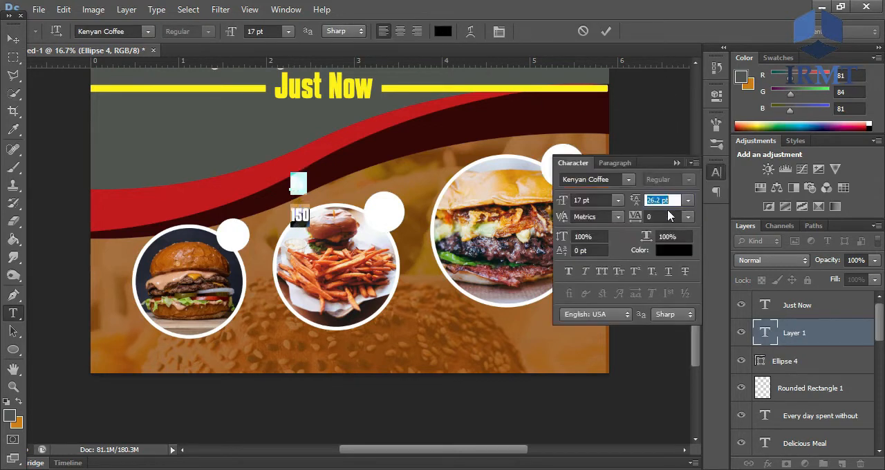
{"action": "type", "text": "0"}
{"action": "key", "text": "Return"}
{"action": "key", "text": "Return"}
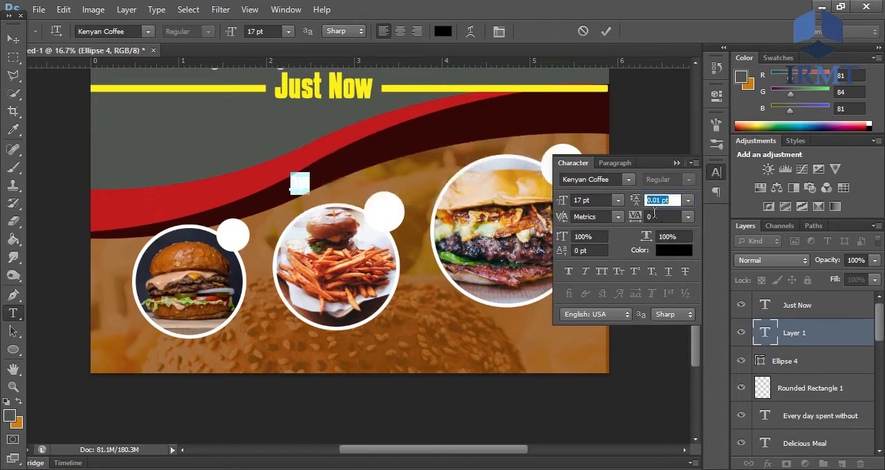
{"action": "scroll", "coordinate": [655, 202], "scroll_direction": "up", "scroll_amount": 15}
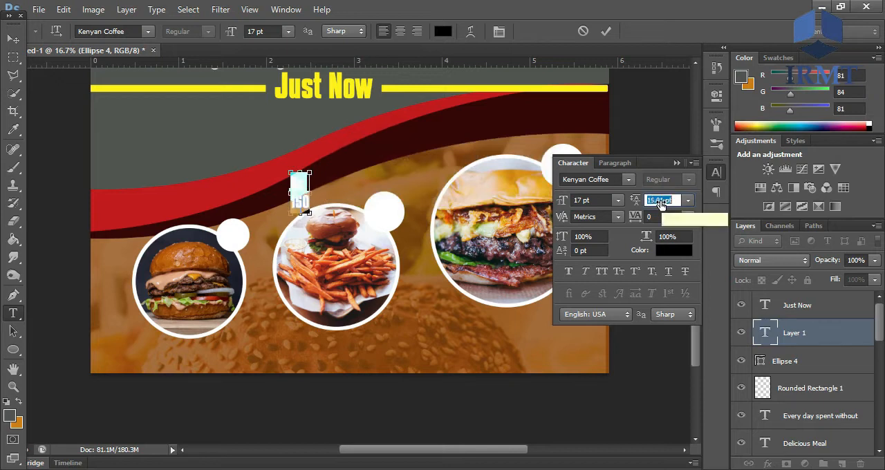
{"action": "left_click", "coordinate": [605, 31]}
- Move the "Rs 150" text onto the left photo's white circle and scale it to about 88% to fit
{"action": "left_click_drag", "start_coordinate": [298, 191], "coordinate": [232, 235]}
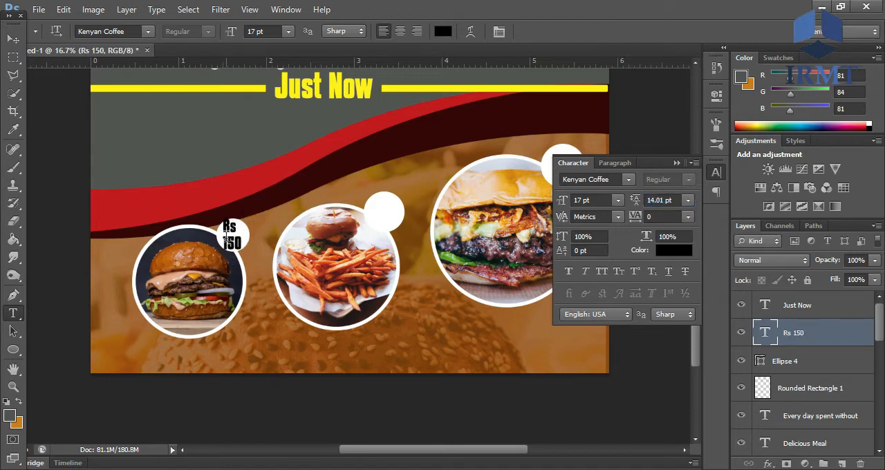
{"action": "key", "text": "ctrl+t"}
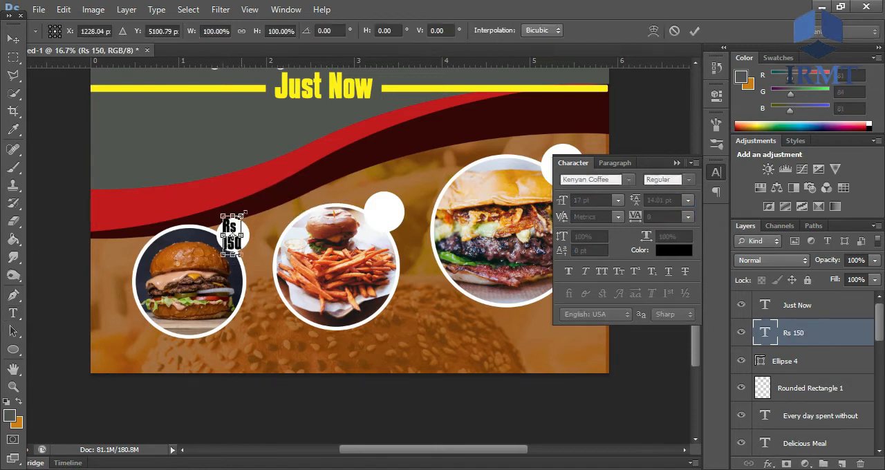
{"action": "left_click_drag", "start_coordinate": [244, 214], "coordinate": [243, 216]}
{"action": "left_click", "coordinate": [677, 164]}
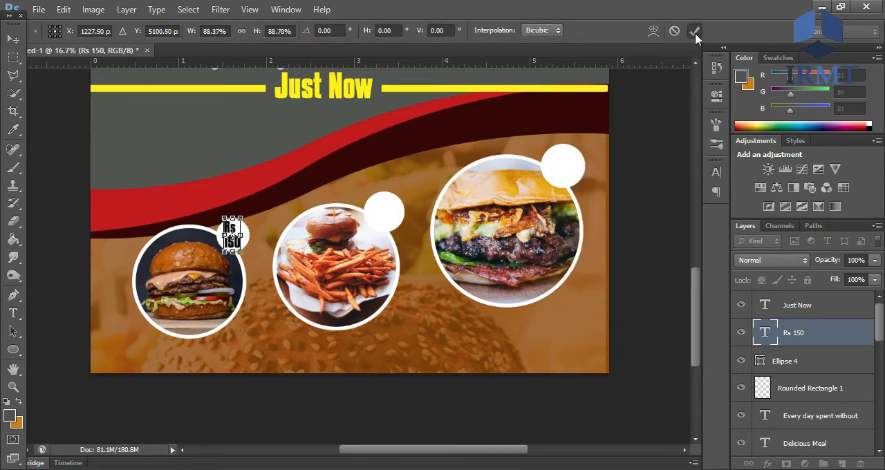
{"action": "left_click", "coordinate": [694, 30]}
- Add two-line "Rs 200" price texts in 17 pt Kenyan Coffee and place them on the middle and right photos' white circles
{"action": "left_click", "coordinate": [346, 155]}
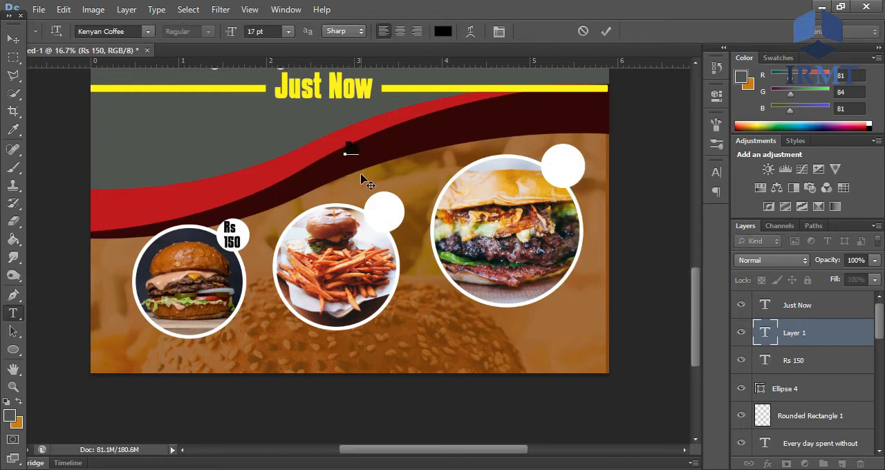
{"action": "left_click", "coordinate": [605, 31]}
{"action": "left_click_drag", "start_coordinate": [332, 172], "coordinate": [385, 207]}
{"action": "left_click", "coordinate": [457, 138]}
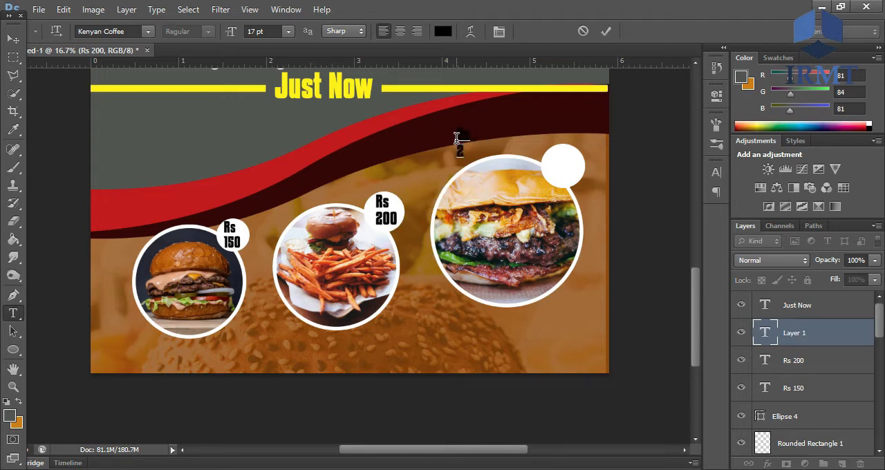
{"action": "left_click", "coordinate": [606, 30]}
{"action": "left_click_drag", "start_coordinate": [469, 138], "coordinate": [567, 155]}
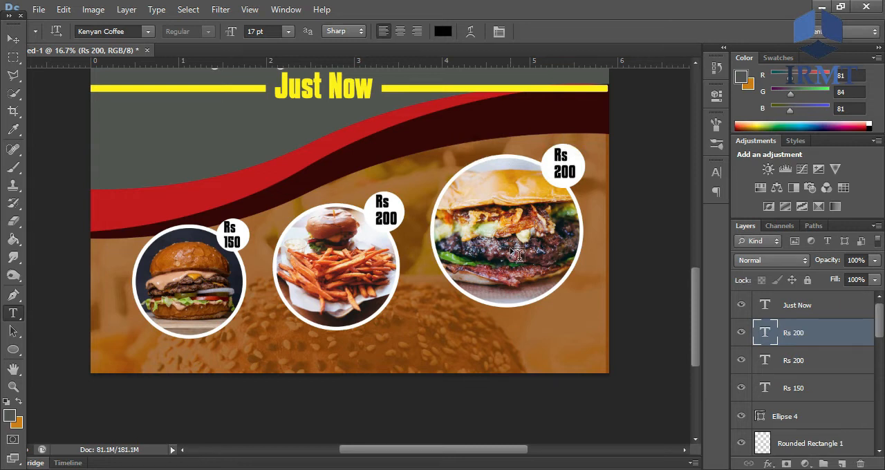
- Select the three circular photos with their frames, white circles and price texts, and move them together slightly up and left
{"action": "key", "text": "ctrl+minus"}
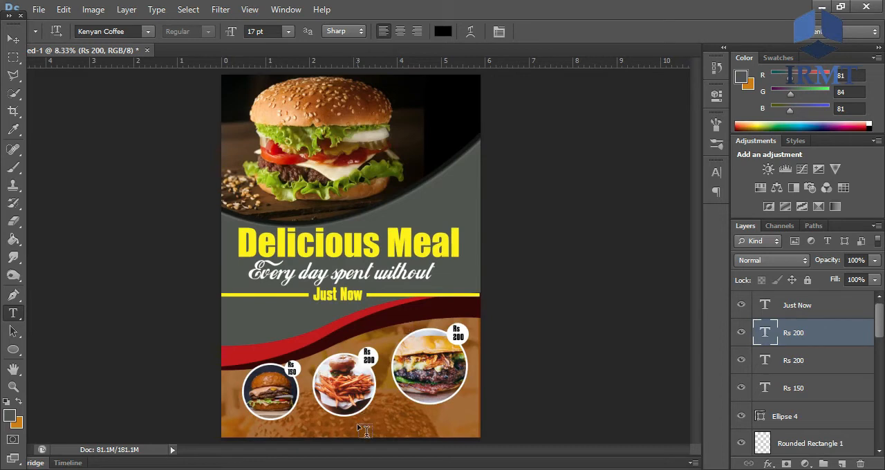
{"action": "scroll", "coordinate": [878, 346], "scroll_direction": "down", "scroll_amount": 5}
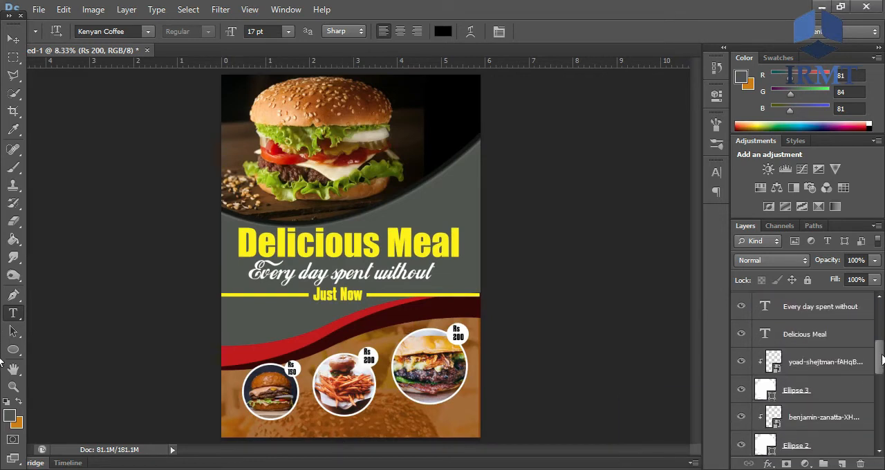
{"action": "left_click", "coordinate": [822, 350], "text": "ctrl"}
{"action": "left_click", "coordinate": [814, 371], "text": "ctrl"}
{"action": "left_click", "coordinate": [809, 401], "text": "ctrl"}
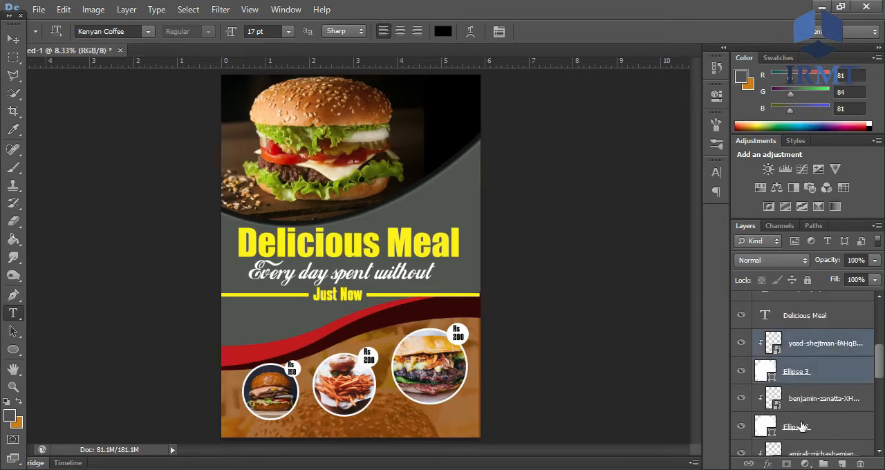
{"action": "left_click", "coordinate": [802, 426], "text": "ctrl"}
{"action": "left_click", "coordinate": [801, 450], "text": "ctrl"}
{"action": "scroll", "coordinate": [878, 387], "scroll_direction": "down", "scroll_amount": 2}
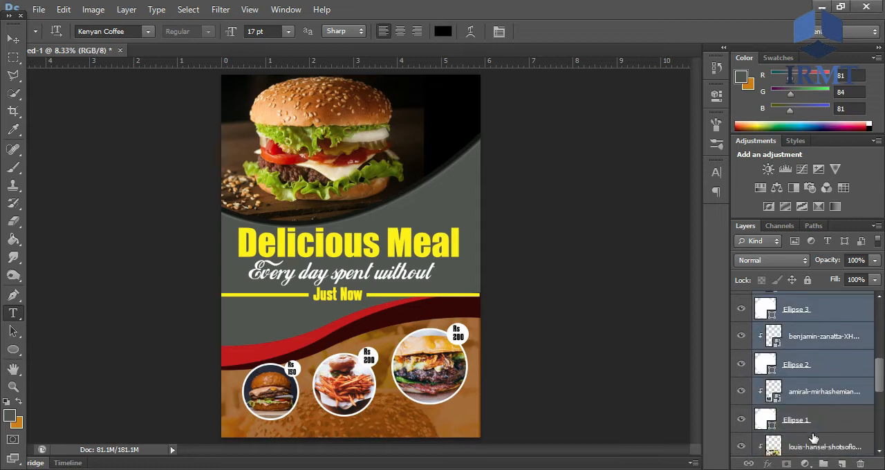
{"action": "left_click", "coordinate": [813, 429], "text": "ctrl"}
{"action": "scroll", "coordinate": [881, 376], "scroll_direction": "up", "scroll_amount": 5}
{"action": "left_click", "coordinate": [812, 364], "text": "ctrl"}
{"action": "left_click", "coordinate": [802, 388], "text": "ctrl"}
{"action": "left_click", "coordinate": [811, 413], "text": "ctrl"}
{"action": "scroll", "coordinate": [881, 331], "scroll_direction": "down", "scroll_amount": 2}
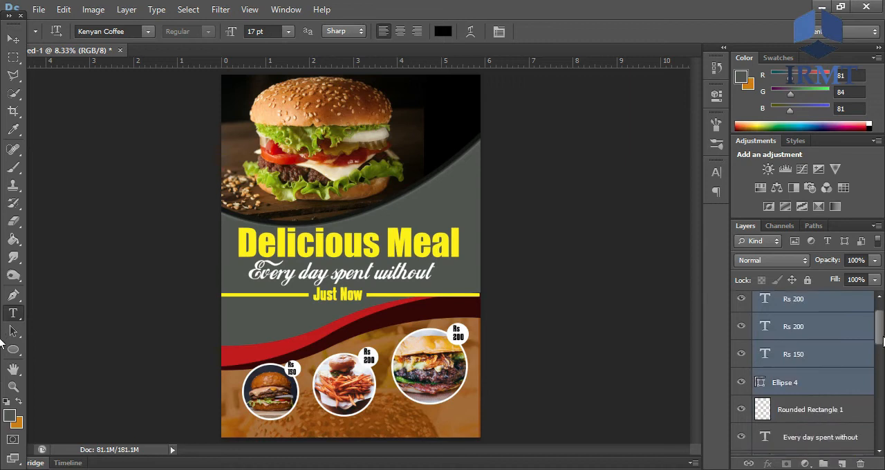
{"action": "scroll", "coordinate": [881, 331], "scroll_direction": "up", "scroll_amount": 2}
{"action": "left_click_drag", "start_coordinate": [403, 385], "coordinate": [398, 374]}
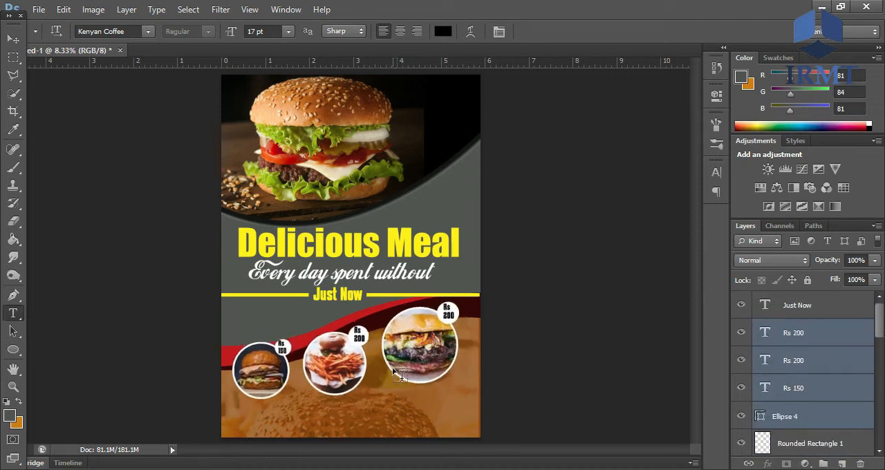
- Add the text "Restaurent" near the flyer's bottom edge and set its size to 28 pt
{"action": "left_click", "coordinate": [779, 352]}
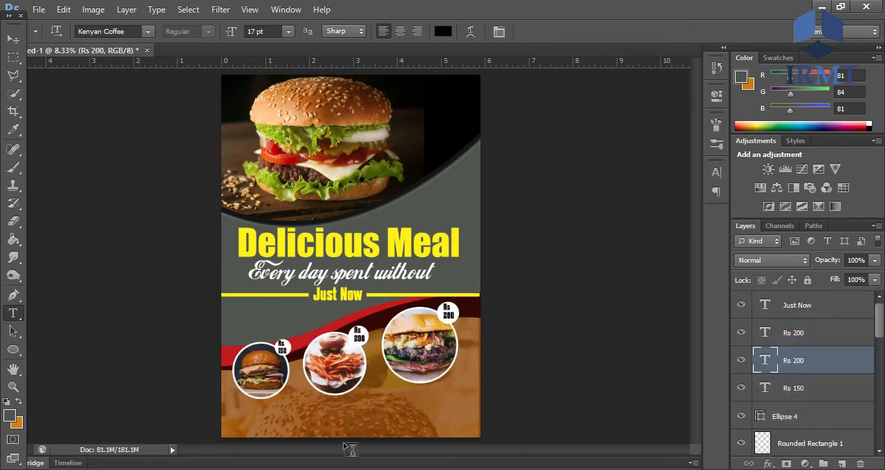
{"action": "left_click", "coordinate": [349, 431]}
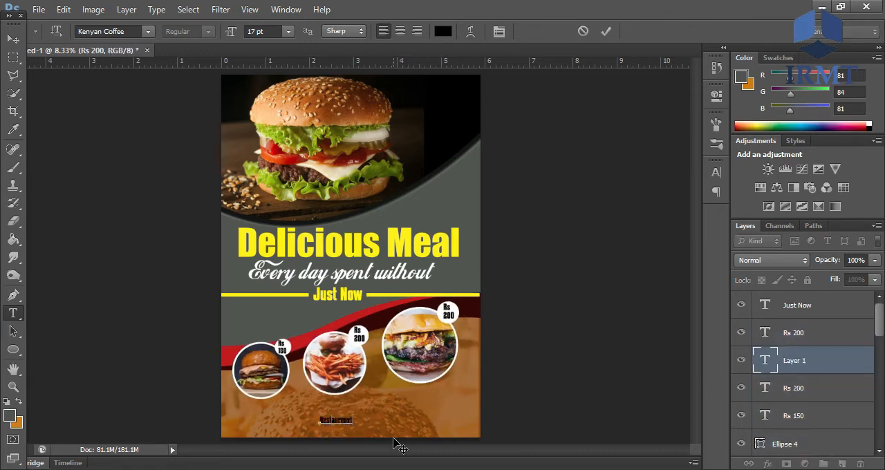
{"action": "key", "text": "ctrl+a"}
{"action": "left_click_drag", "start_coordinate": [250, 34], "coordinate": [257, 35]}
{"action": "left_click", "coordinate": [369, 417]}
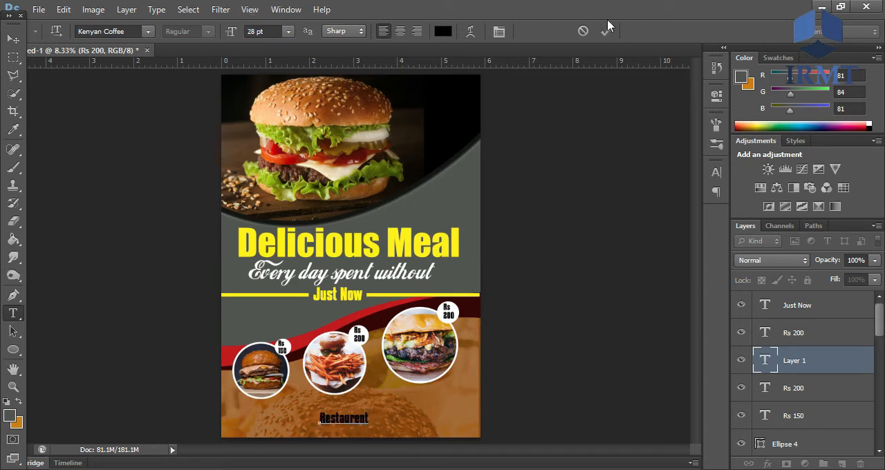
- Recolour the "Restaurent" text with the yellow sampled from the "Delicious Meal" title
{"action": "left_click", "coordinate": [443, 31]}
{"action": "type", "text": "255"}
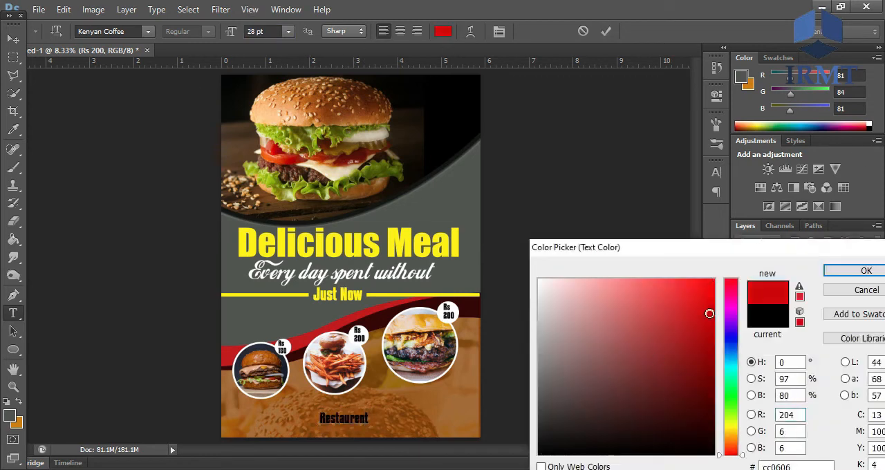
{"action": "left_click", "coordinate": [863, 270]}
{"action": "double_click", "coordinate": [349, 413]}
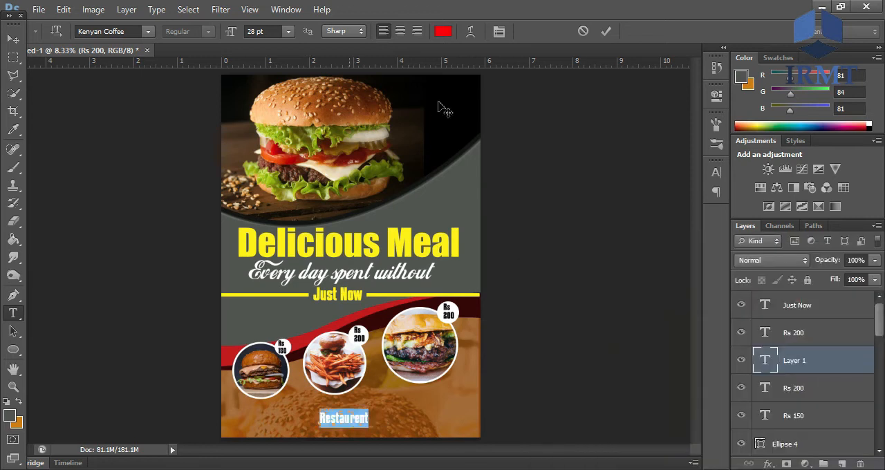
{"action": "left_click", "coordinate": [443, 31]}
{"action": "type", "text": "255"}
{"action": "left_click", "coordinate": [731, 433]}
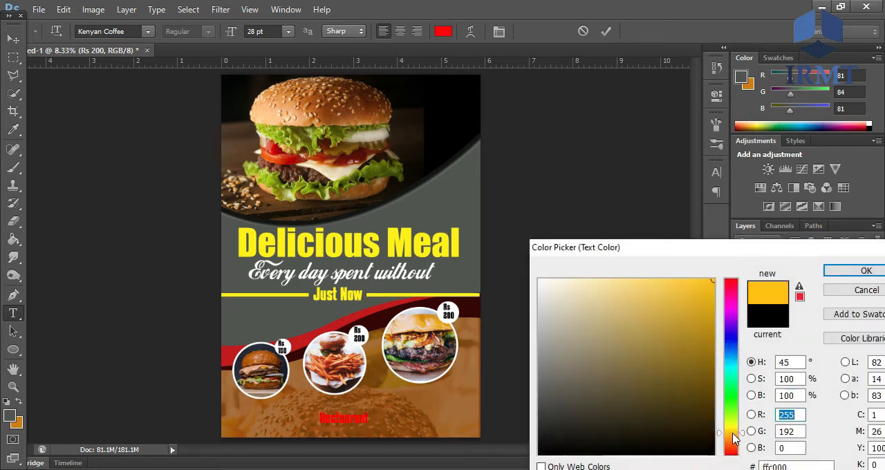
{"action": "left_click_drag", "start_coordinate": [563, 296], "coordinate": [448, 188]}
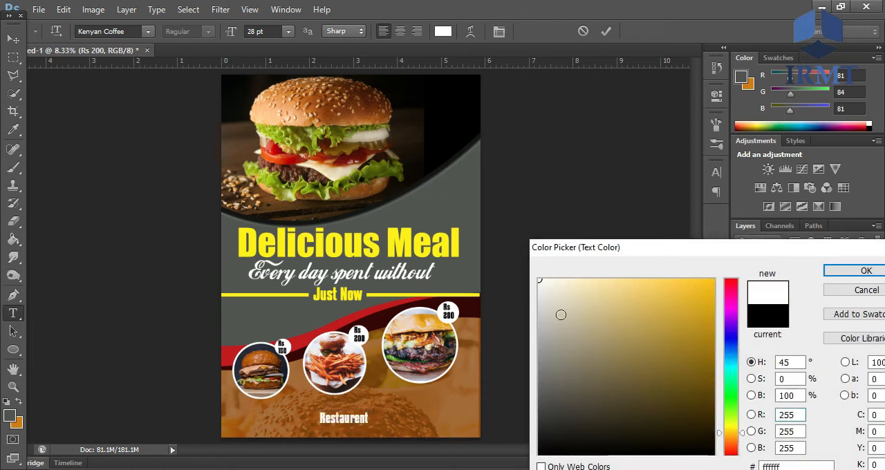
{"action": "left_click_drag", "start_coordinate": [654, 325], "coordinate": [739, 284]}
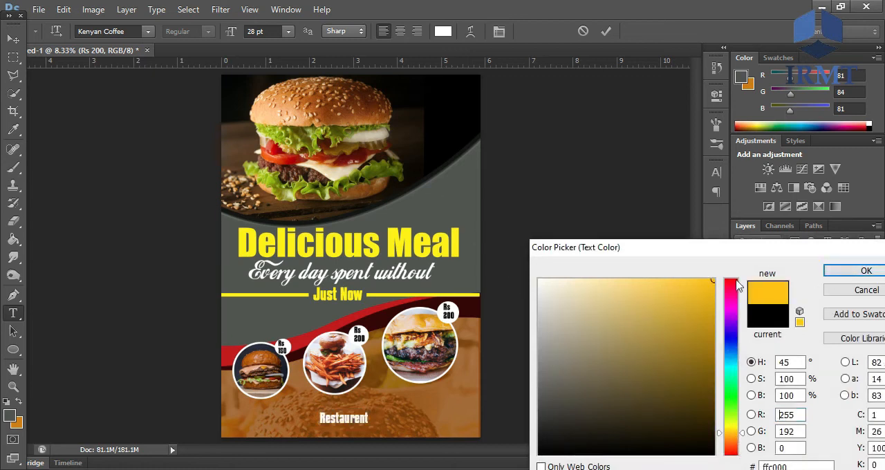
{"action": "left_click", "coordinate": [445, 244]}
{"action": "left_click", "coordinate": [857, 271]}
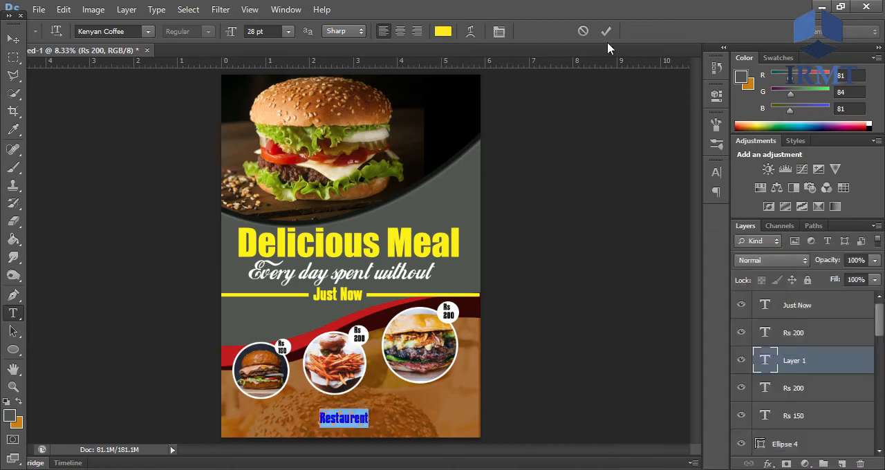
- Set the "Restaurent" text to 33 pt and move it up and right, below the circular photos
{"action": "left_click_drag", "start_coordinate": [255, 31], "coordinate": [265, 34]}
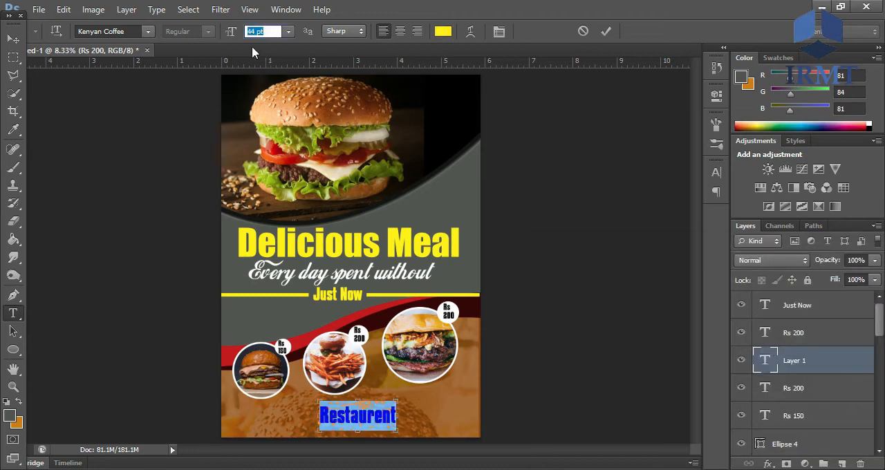
{"action": "type", "text": "33"}
{"action": "key", "text": "Return"}
{"action": "left_click", "coordinate": [605, 31]}
{"action": "left_click_drag", "start_coordinate": [354, 426], "coordinate": [405, 412]}
- Paste the "Loren Ipsum" paragraph into a new text box below "Restaurent" and set its size to 11.45 pt
{"action": "left_click_drag", "start_coordinate": [305, 411], "coordinate": [479, 438]}
{"action": "type", "text": "Lorem Ipsum is the dummy text of printing and type setting industry. Loren Ipsum has been the industry's standered dummy text ever since the 1500. When an unknown printer took a gally of type."}
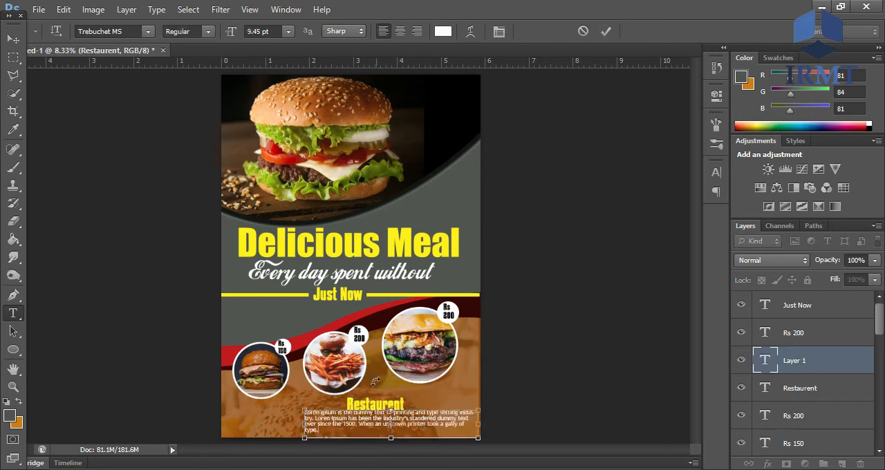
{"action": "key", "text": "ctrl+a"}
{"action": "left_click", "coordinate": [256, 31]}
{"action": "key", "text": "Up"}
{"action": "key", "text": "Up"}
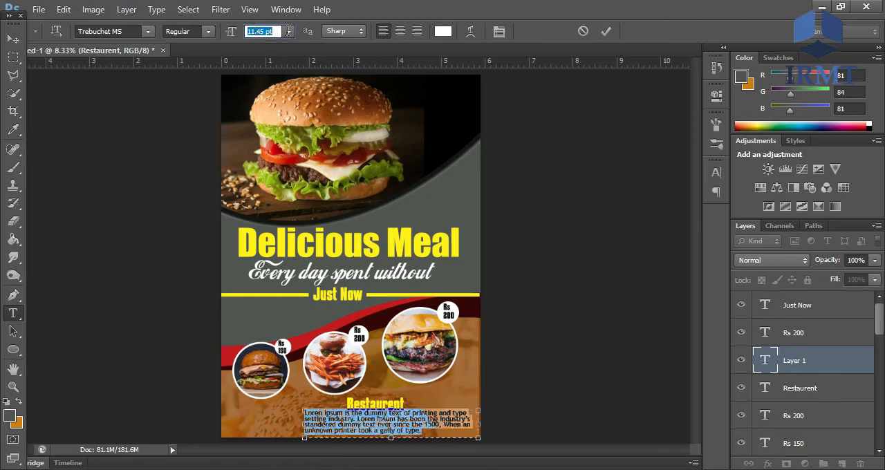
- Keep the paragraph left-aligned and move the "Restaurent" heading to line up with its left edge
{"action": "left_click", "coordinate": [400, 32]}
{"action": "left_click", "coordinate": [382, 31]}
{"action": "left_click", "coordinate": [606, 31]}
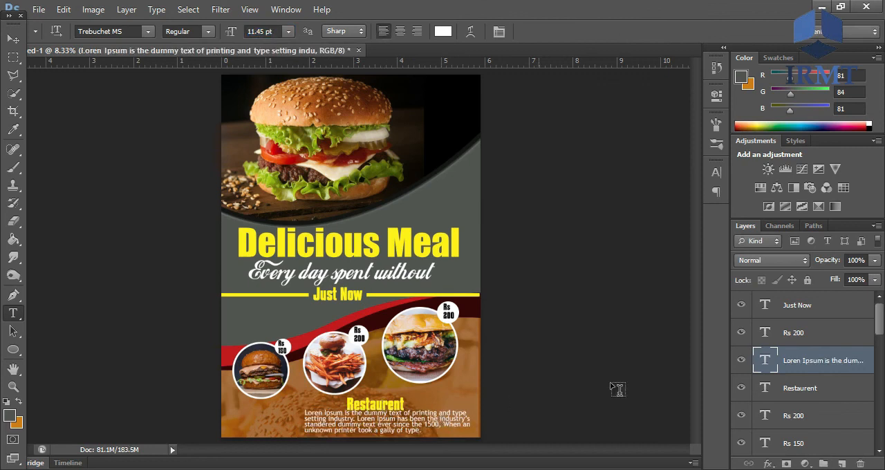
{"action": "left_click", "coordinate": [804, 396]}
{"action": "left_click_drag", "start_coordinate": [394, 412], "coordinate": [351, 408]}
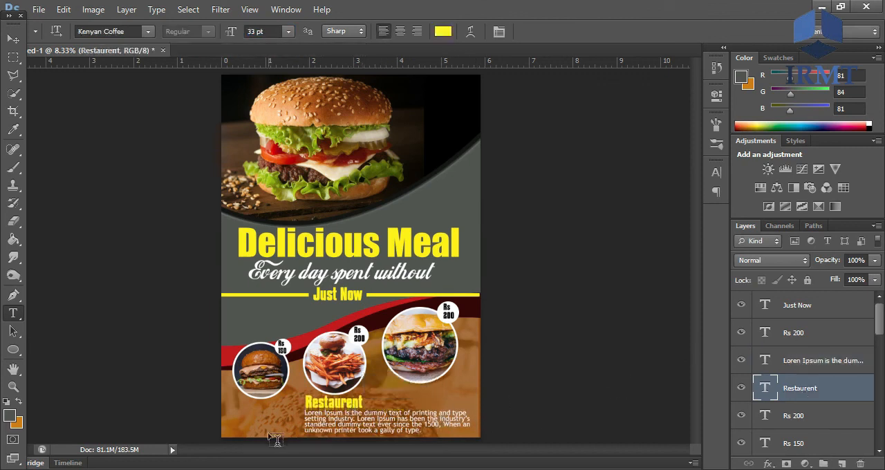
- Place the Blue Hill GFX Logo1 file in the flyer's bottom-left corner, scaled to about 13.7%
{"action": "left_click", "coordinate": [821, 7]}
{"action": "left_click_drag", "start_coordinate": [308, 173], "coordinate": [246, 415]}
{"action": "left_click_drag", "start_coordinate": [480, 127], "coordinate": [238, 416]}
{"action": "key", "text": "Return"}
{"action": "key", "text": "t"}
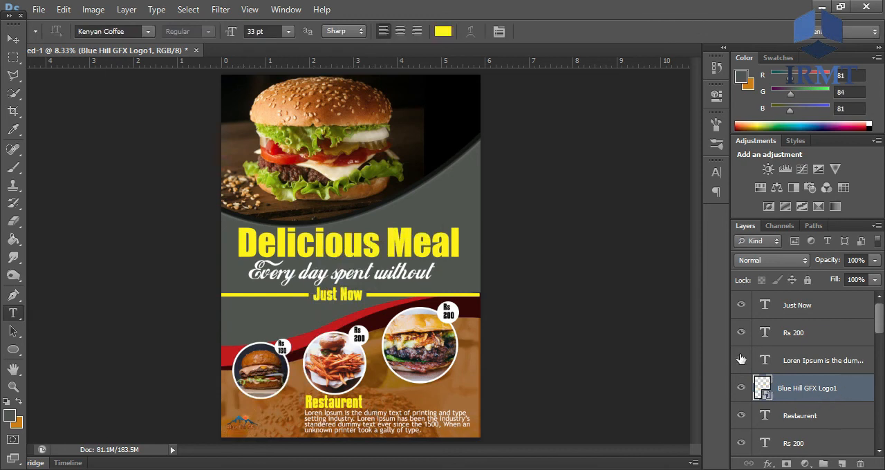
- Apply a white (ffffff) Color Overlay to the logo and enlarge it slightly
{"action": "double_click", "coordinate": [844, 388]}
{"action": "left_click", "coordinate": [519, 244]}
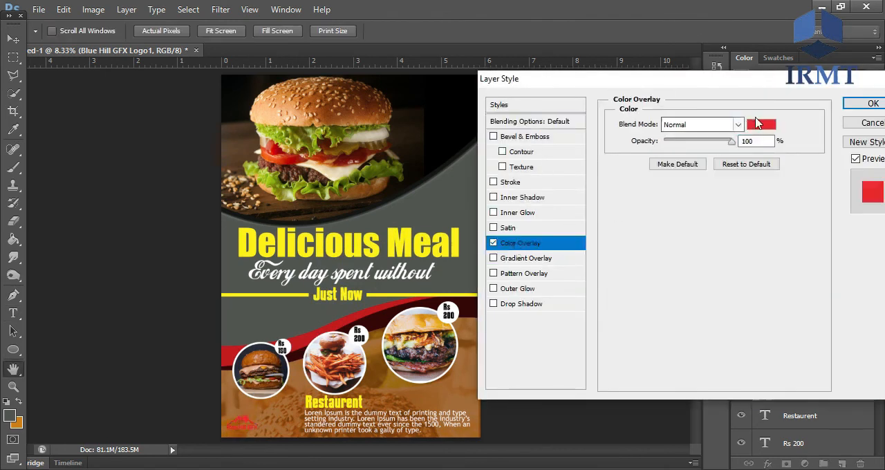
{"action": "left_click", "coordinate": [761, 125]}
{"action": "left_click", "coordinate": [541, 281]}
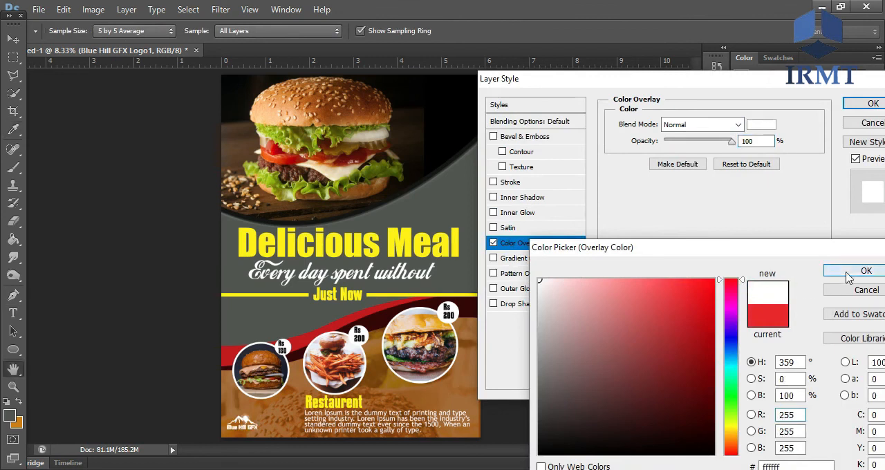
{"action": "left_click", "coordinate": [849, 272]}
{"action": "left_click", "coordinate": [870, 103]}
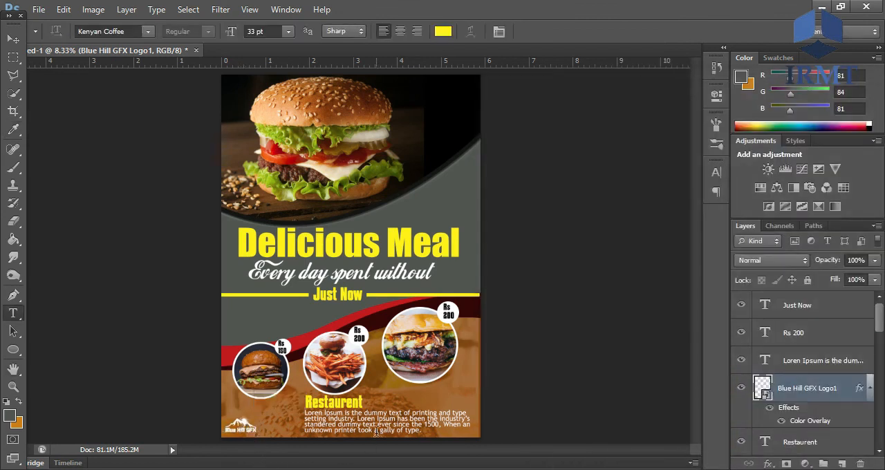
{"action": "key", "text": "ctrl+t"}
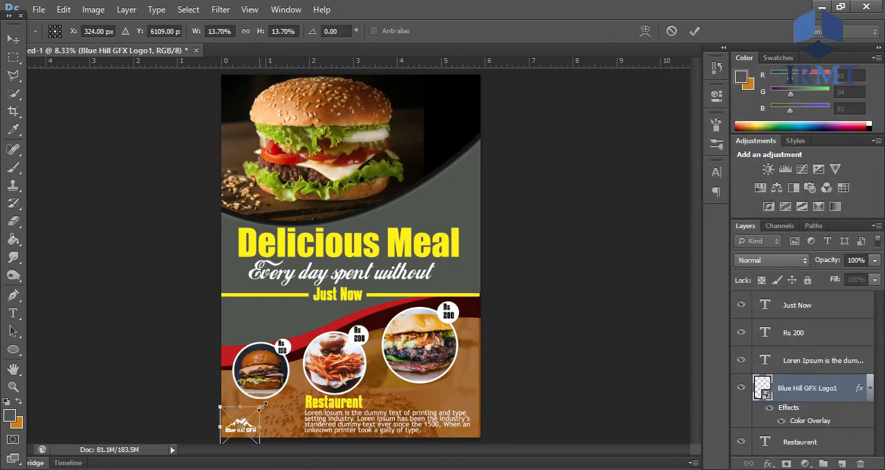
{"action": "key", "text": "Return"}
- Add the two-line text "Fast Food Restaurent" in the flyer's upper-right corner
{"action": "key", "text": "t"}
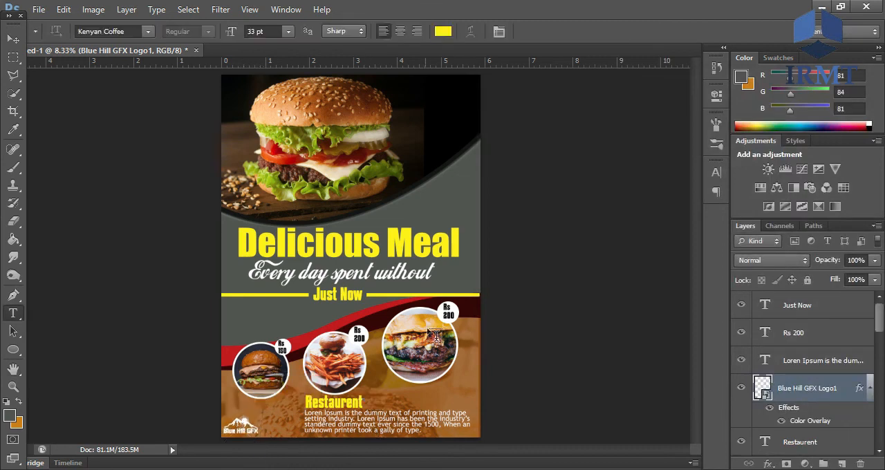
{"action": "left_click", "coordinate": [439, 105]}
{"action": "left_click", "coordinate": [583, 31]}
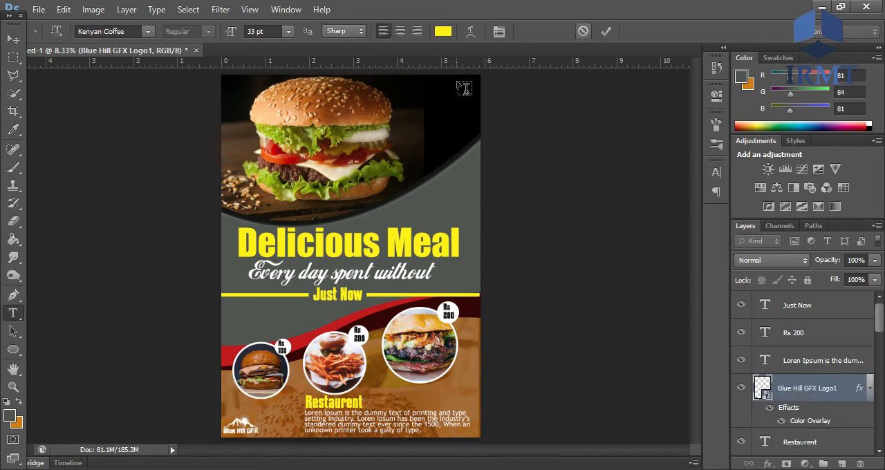
{"action": "left_click", "coordinate": [463, 79]}
{"action": "type", "text": "Fast Food"}
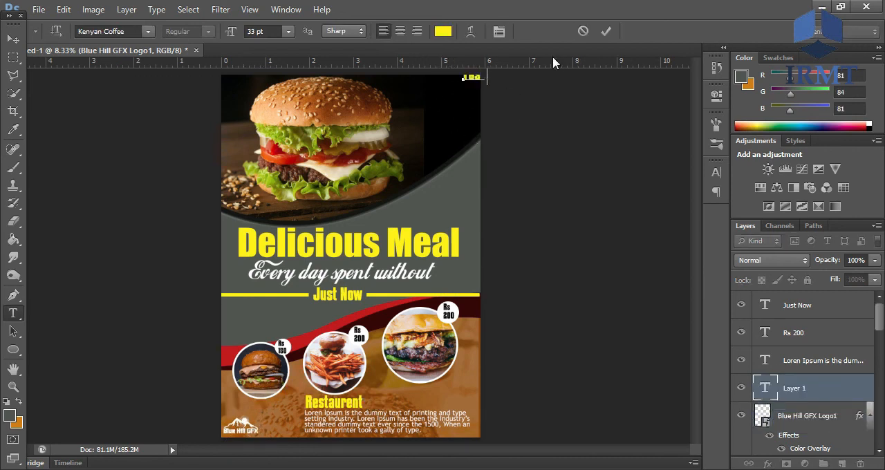
{"action": "key", "text": "Return"}
{"action": "type", "text": "Restaurent"}
{"action": "left_click", "coordinate": [605, 31]}
{"action": "left_click_drag", "start_coordinate": [482, 89], "coordinate": [449, 86]}
- Format the "Fast Food Restaurent" text in white at 24.57 pt with 18.64 pt leading
{"action": "left_click", "coordinate": [449, 87]}
{"action": "key", "text": "ctrl+a"}
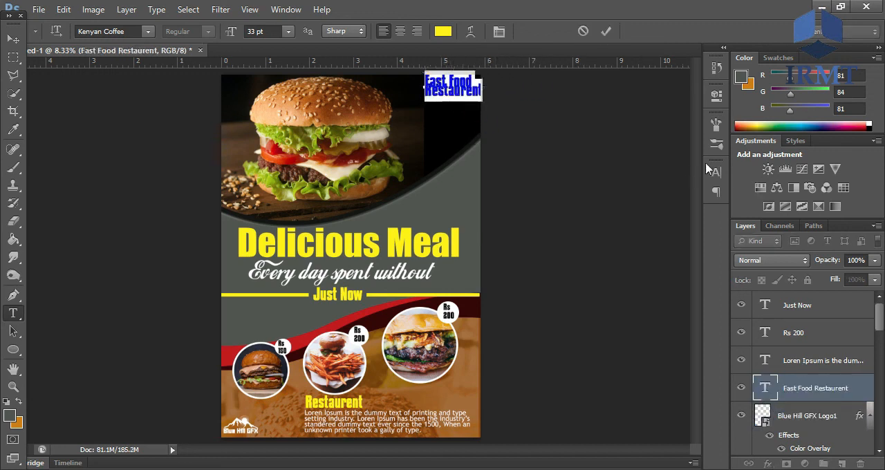
{"action": "left_click", "coordinate": [717, 176]}
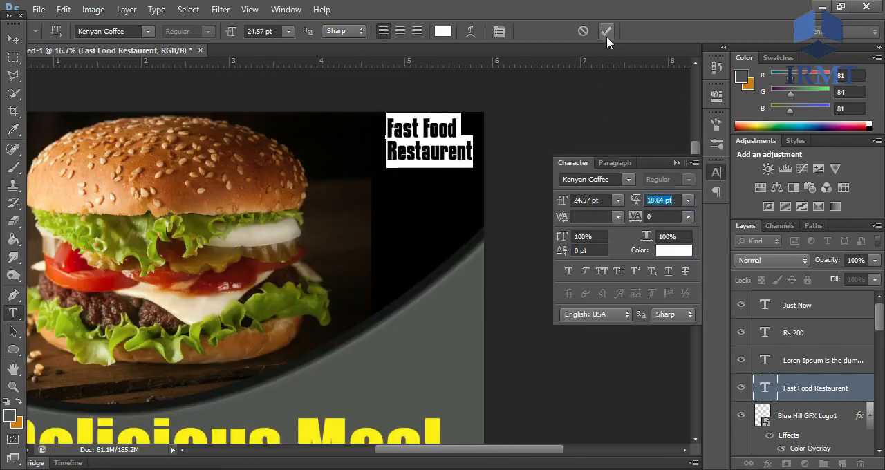
{"action": "left_click", "coordinate": [606, 31]}
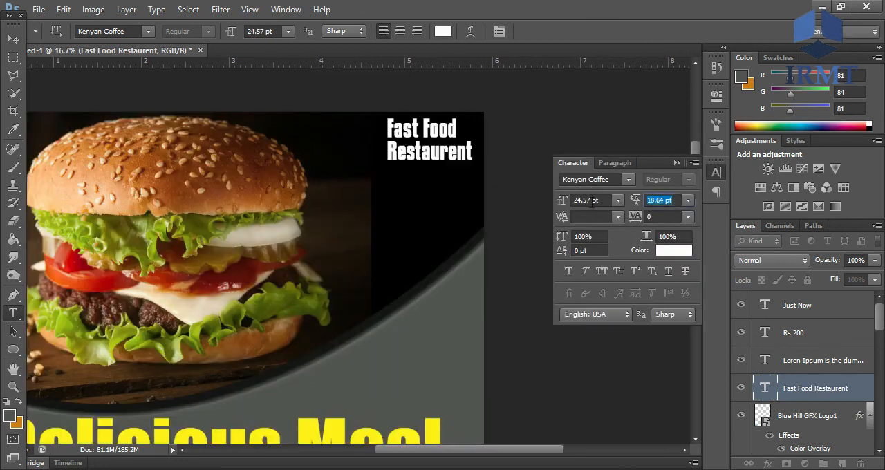
{"action": "key", "text": "ctrl+minus"}
{"action": "key", "text": "ctrl+minus"}
{"action": "key", "text": "ctrl+minus"}
{"action": "key", "text": "ctrl+plus"}
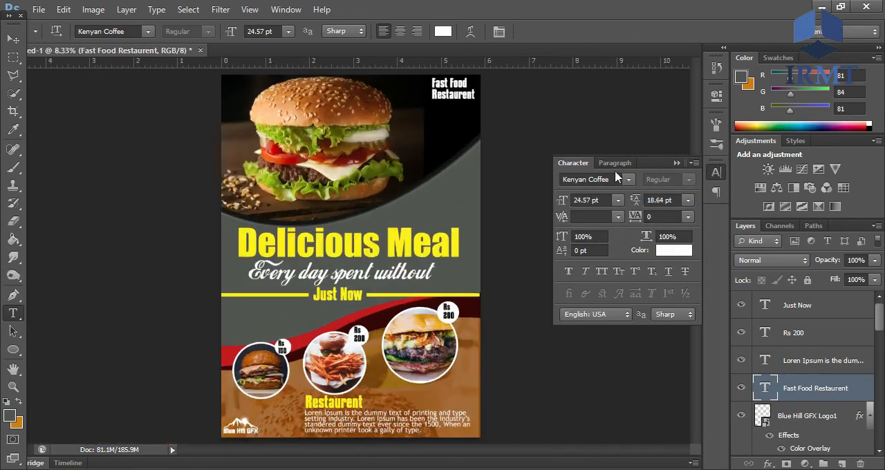
{"action": "left_click", "coordinate": [677, 163]}
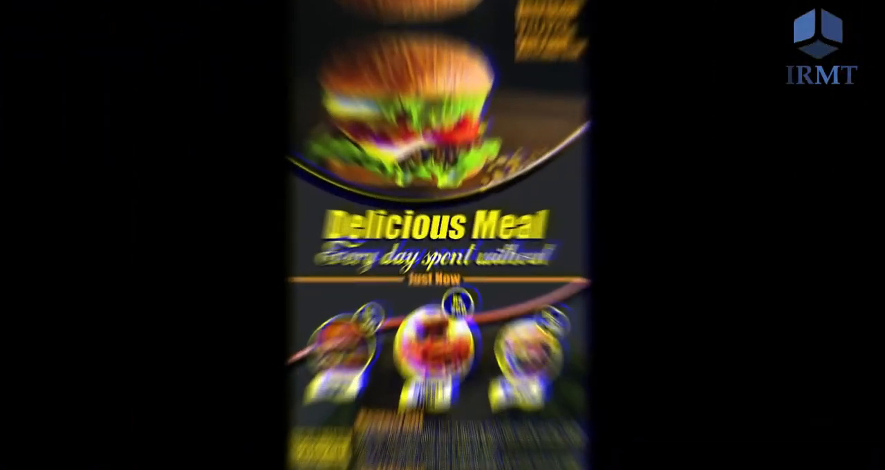